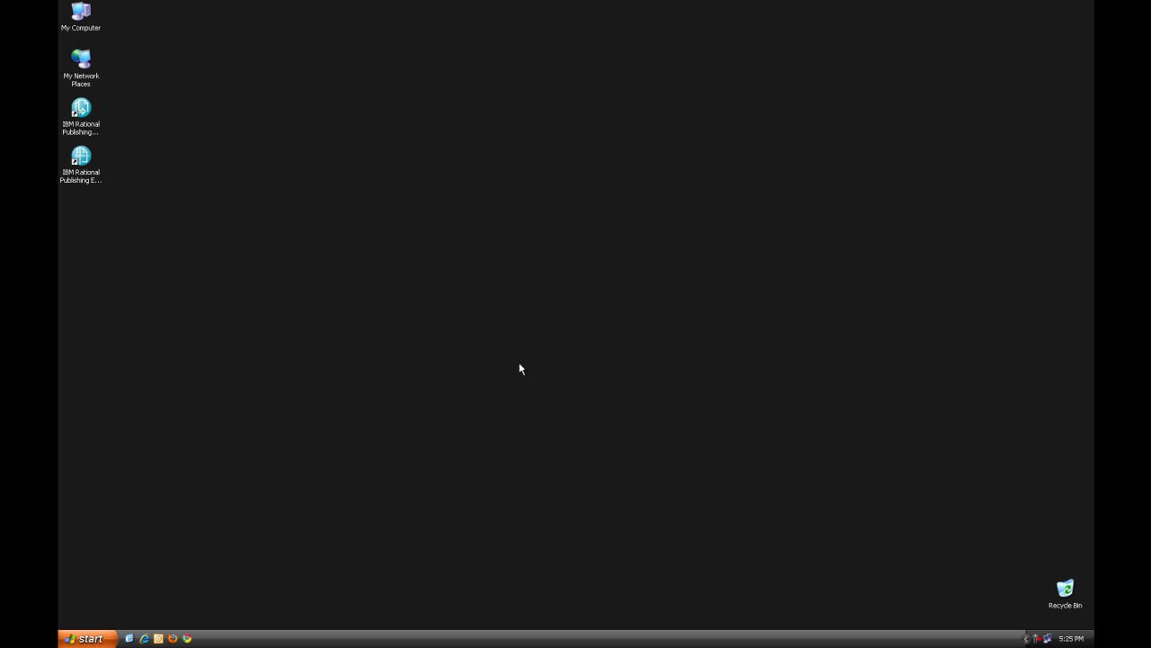
Step: Launch IBM Rational Publishing Engine Document Studio and close its Welcome page
double_click(76, 174)
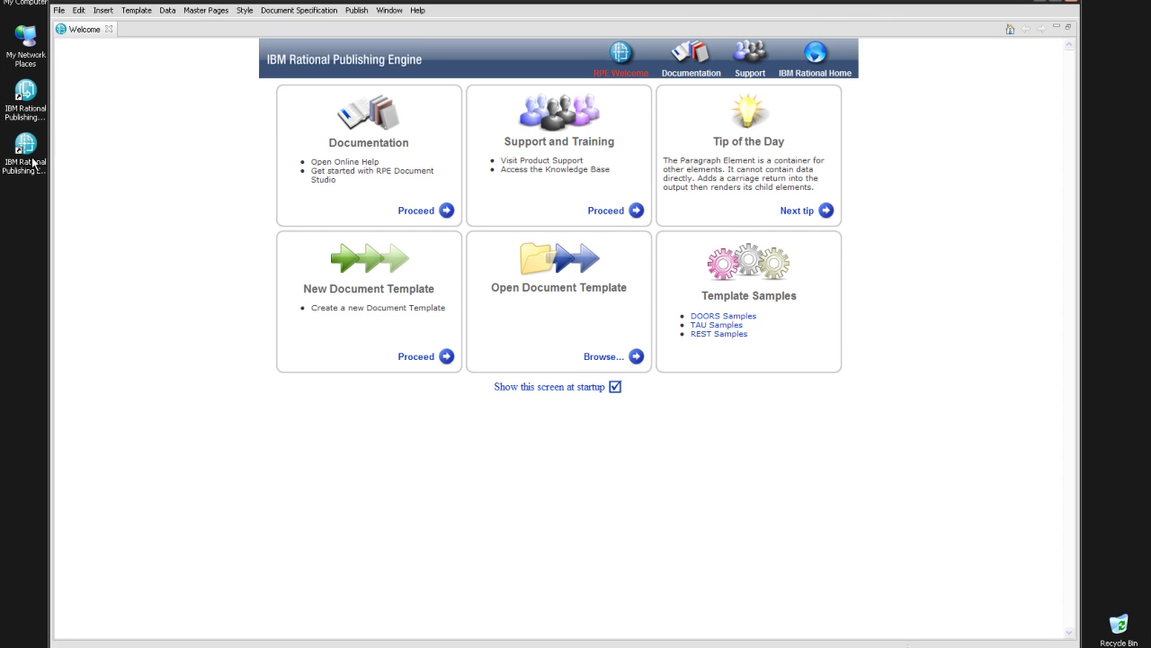
left_click(109, 29)
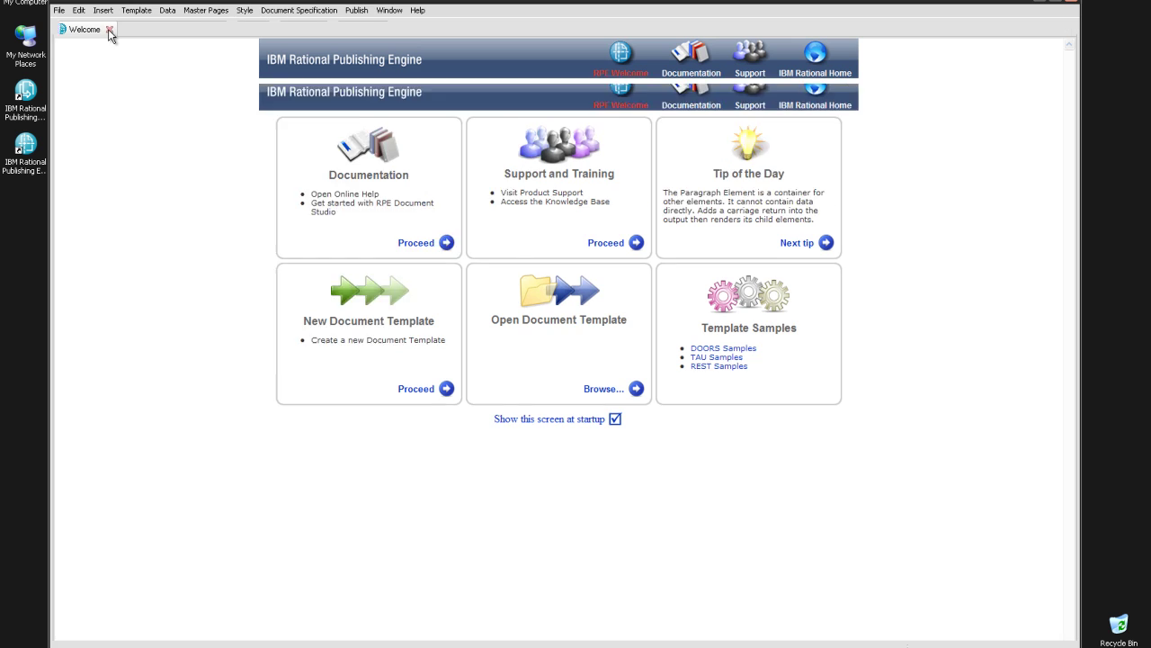
left_click(168, 10)
mouse_move(185, 45)
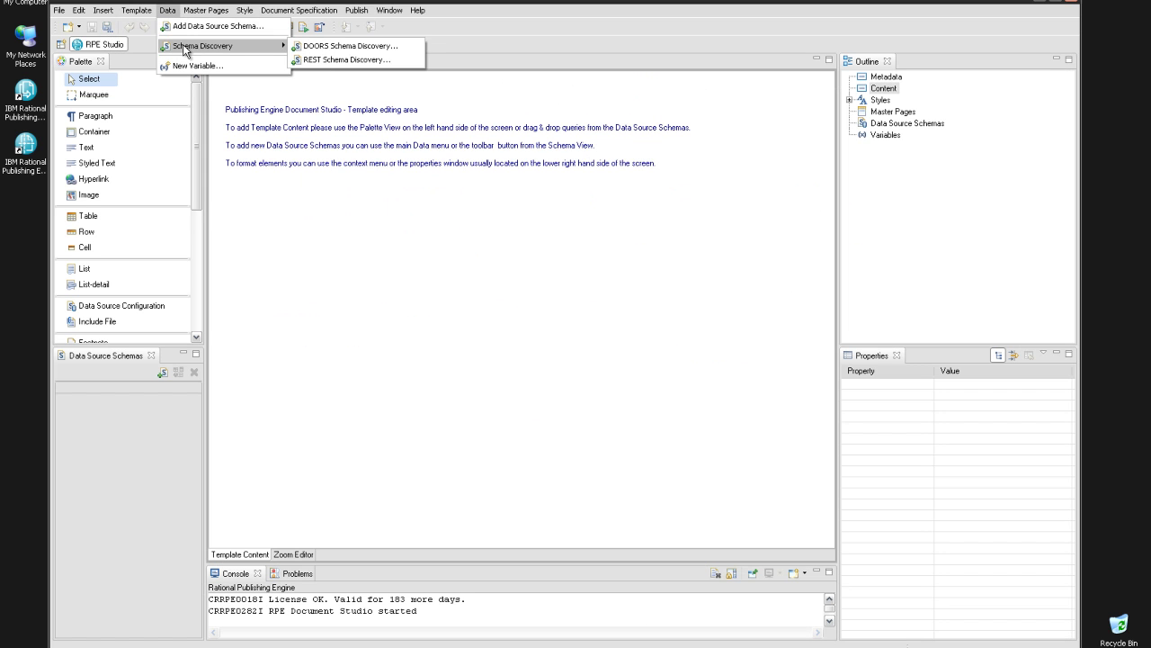
left_click(313, 58)
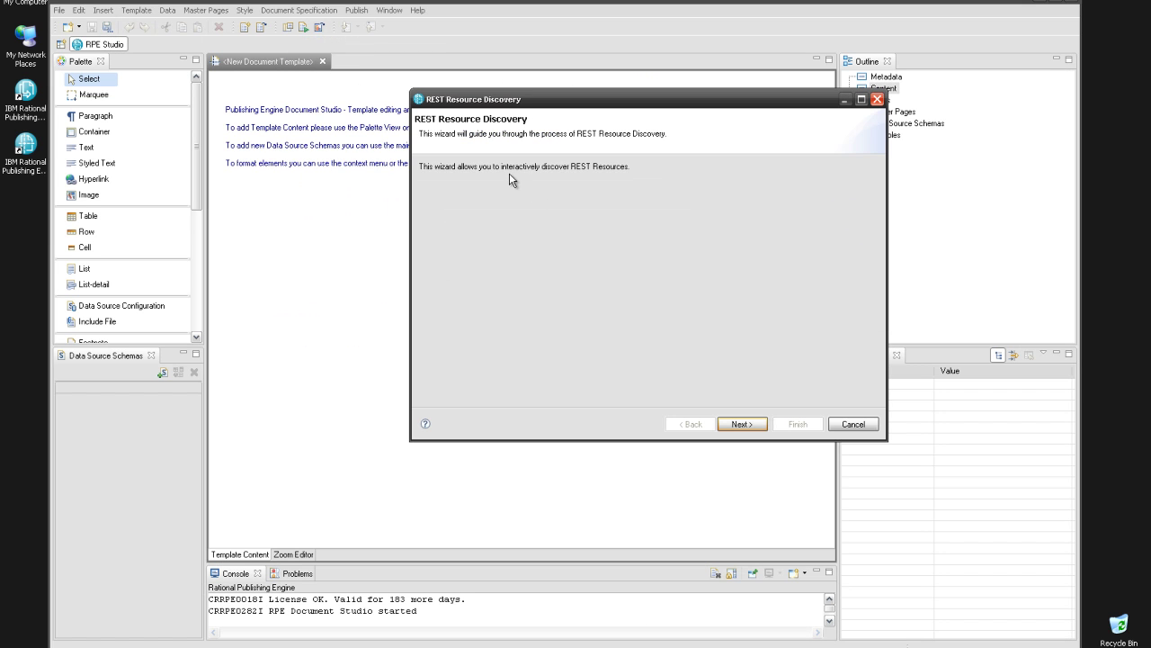
left_click(734, 424)
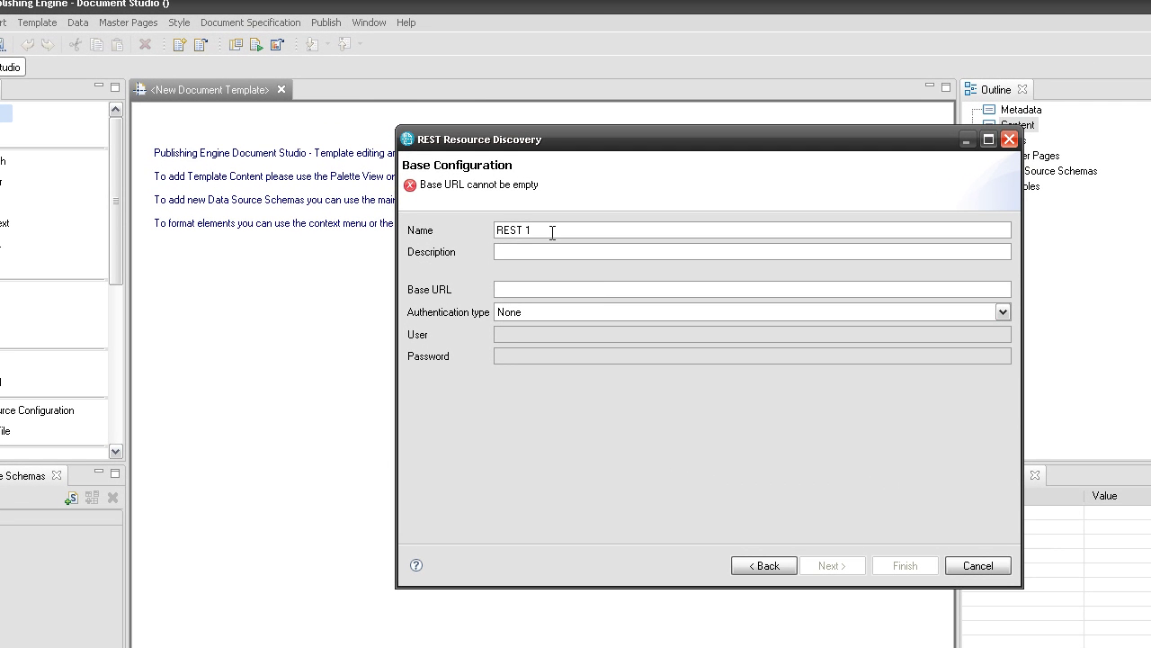
left_click_drag(553, 232, 495, 230)
type("SRRequirements")
left_click(513, 289)
type("h")
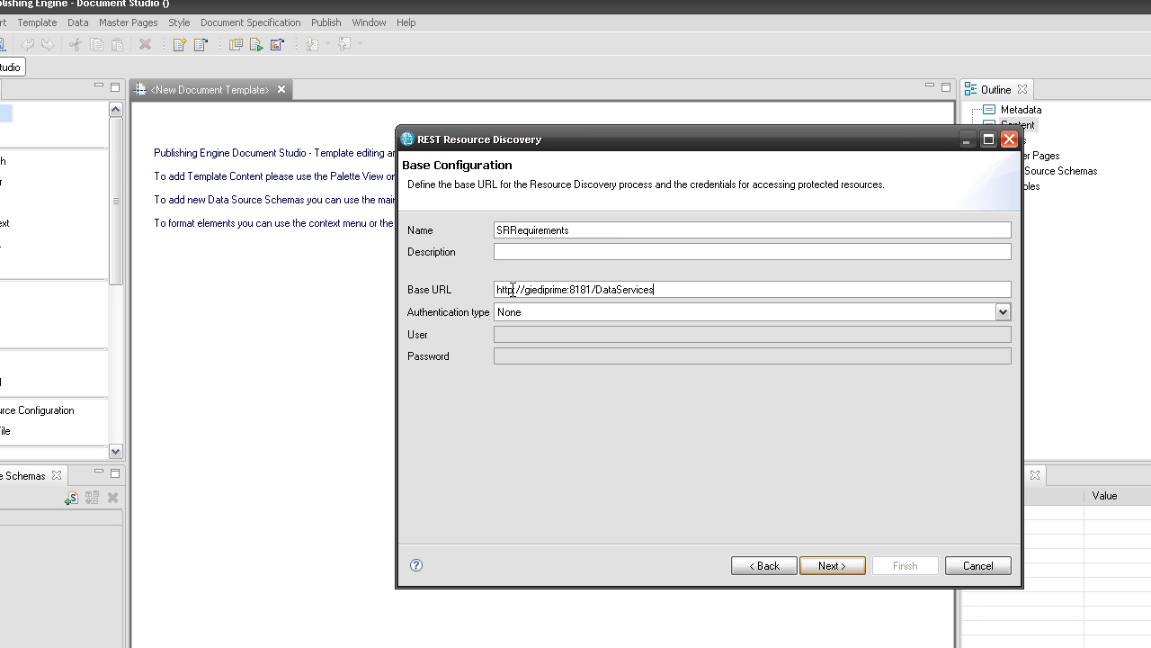
left_click(836, 567)
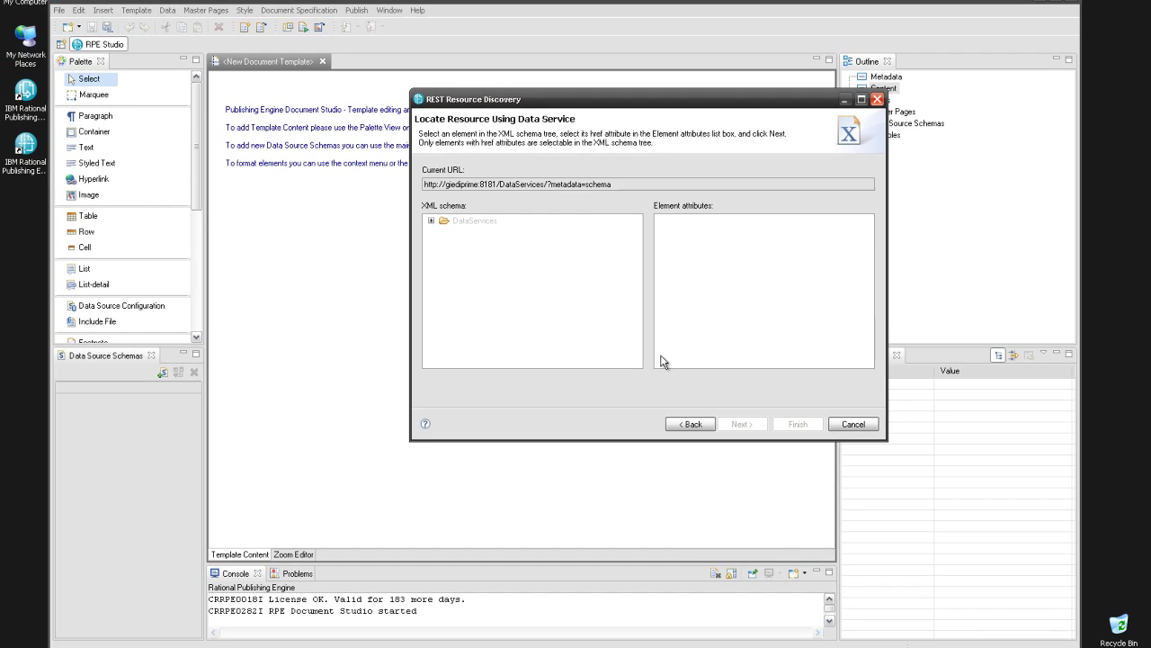
Step: Locate resources through the href of the Adaptor element under Adaptors and continue with the RequisitePro URL
left_click(431, 220)
left_click(444, 232)
left_click(486, 244)
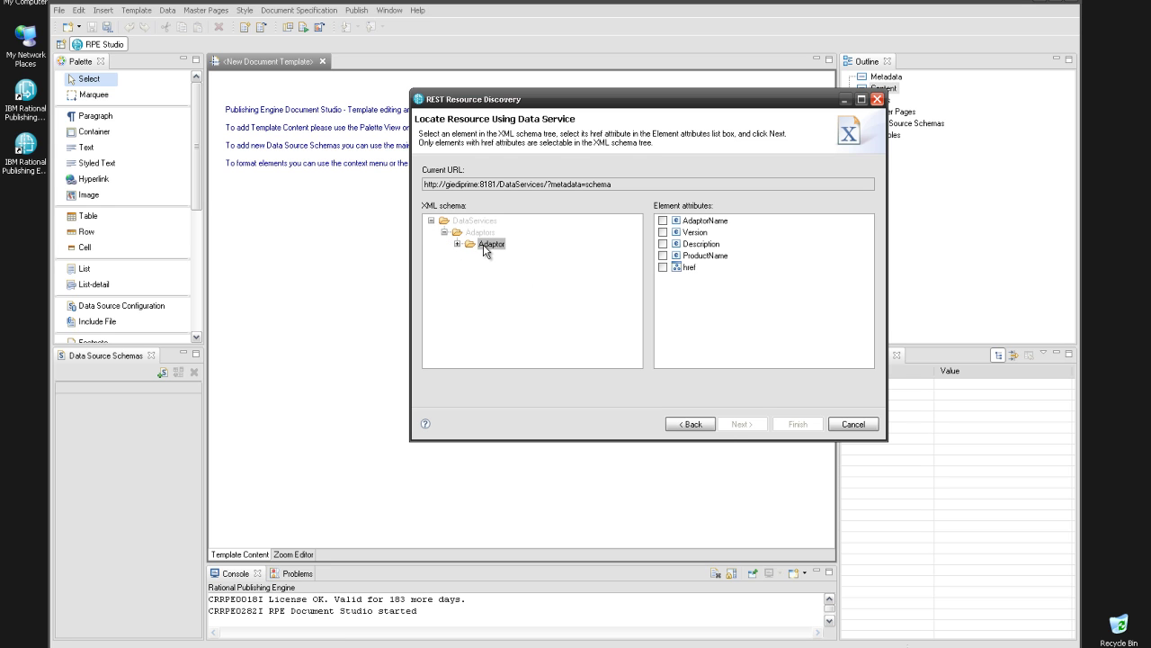
left_click(663, 267)
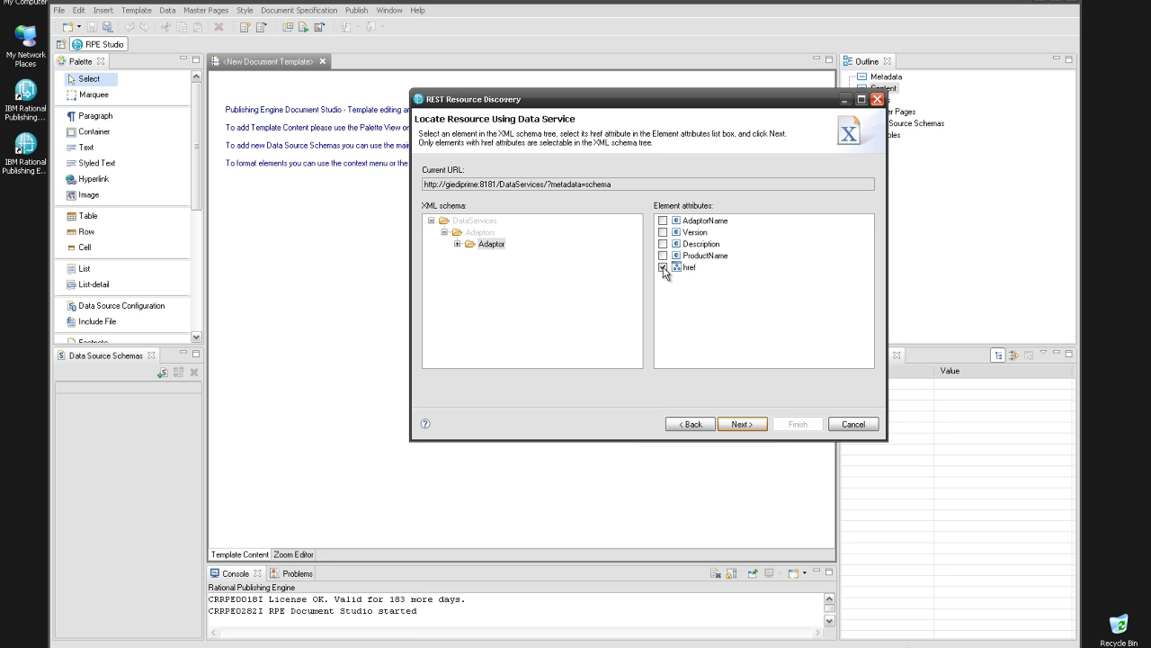
left_click(740, 424)
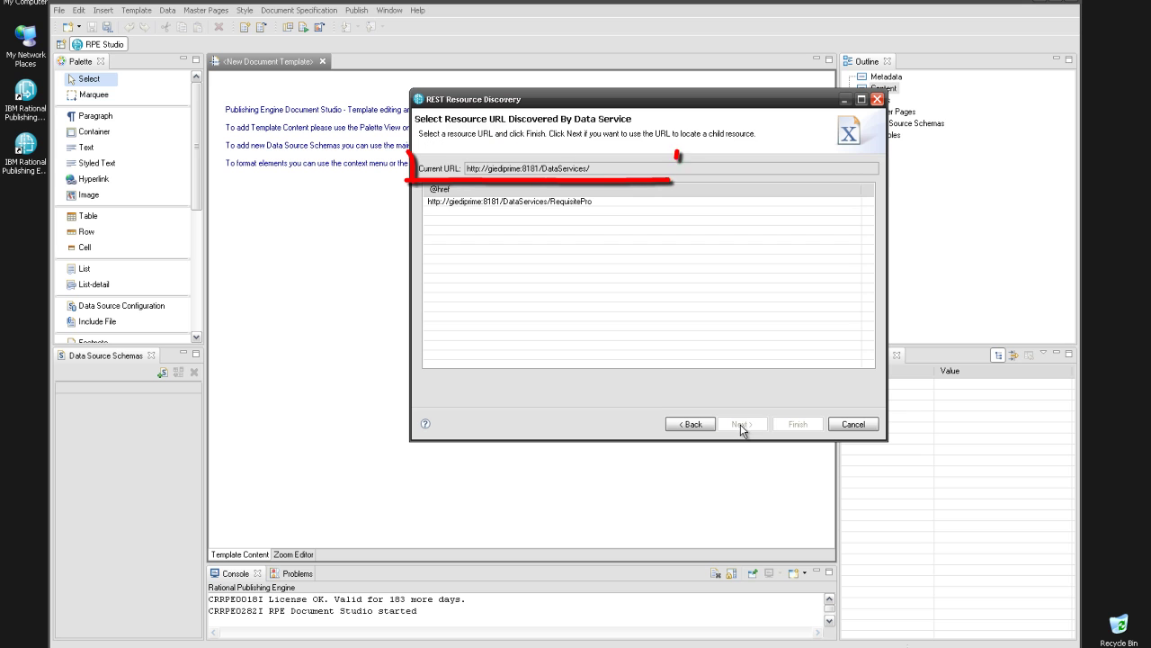
left_click(573, 202)
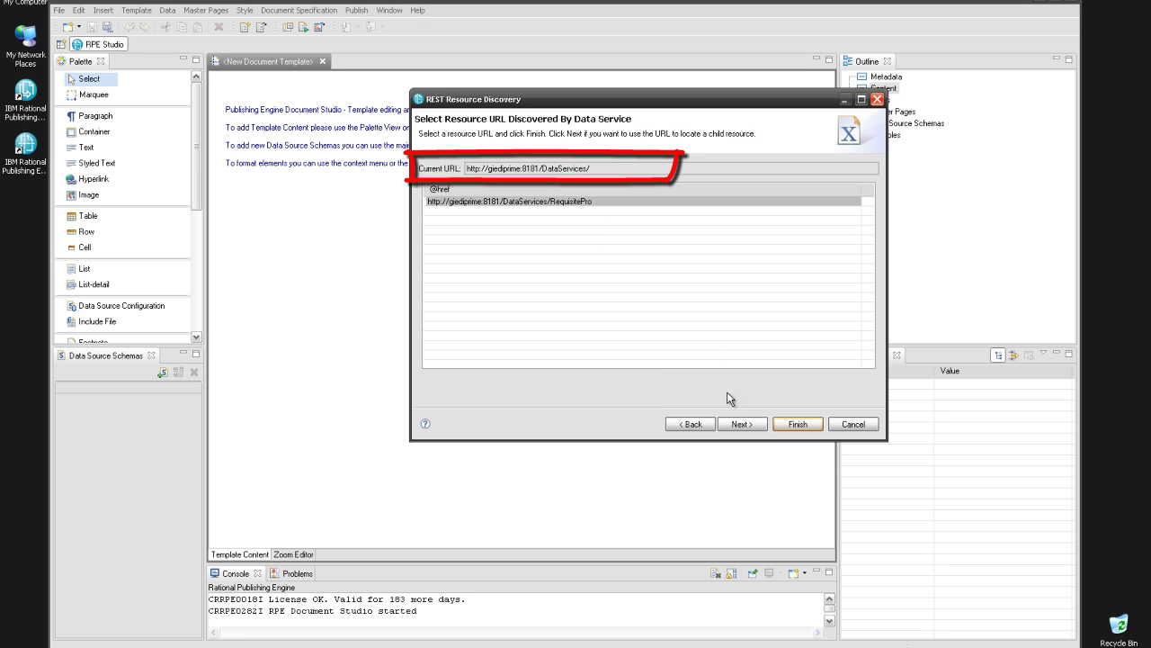
left_click(737, 423)
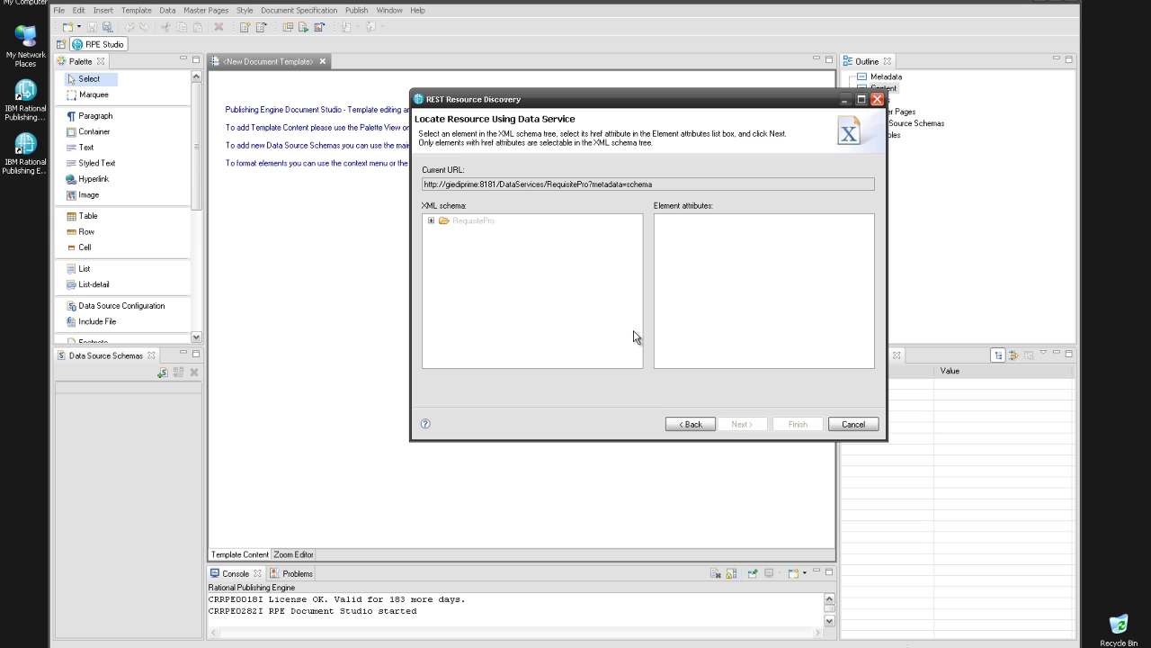
Step: Use the href of the Project element under Projects and continue with the Learning Project - Traditional URL
double_click(437, 221)
left_click(445, 232)
left_click(489, 244)
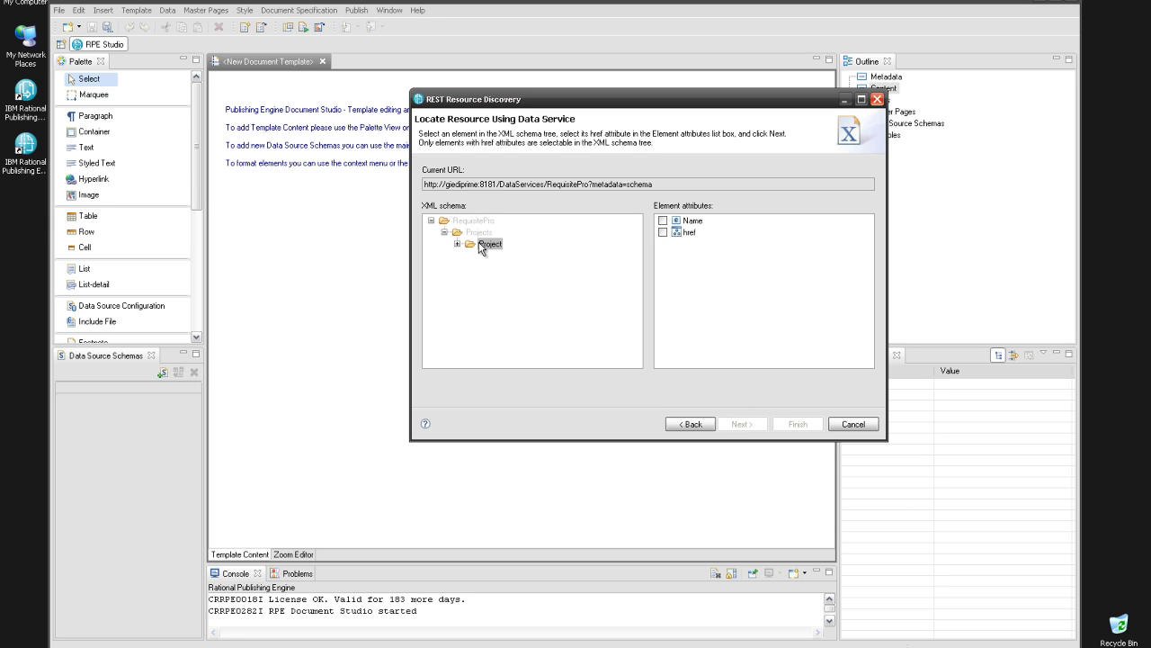
left_click(663, 232)
left_click(731, 428)
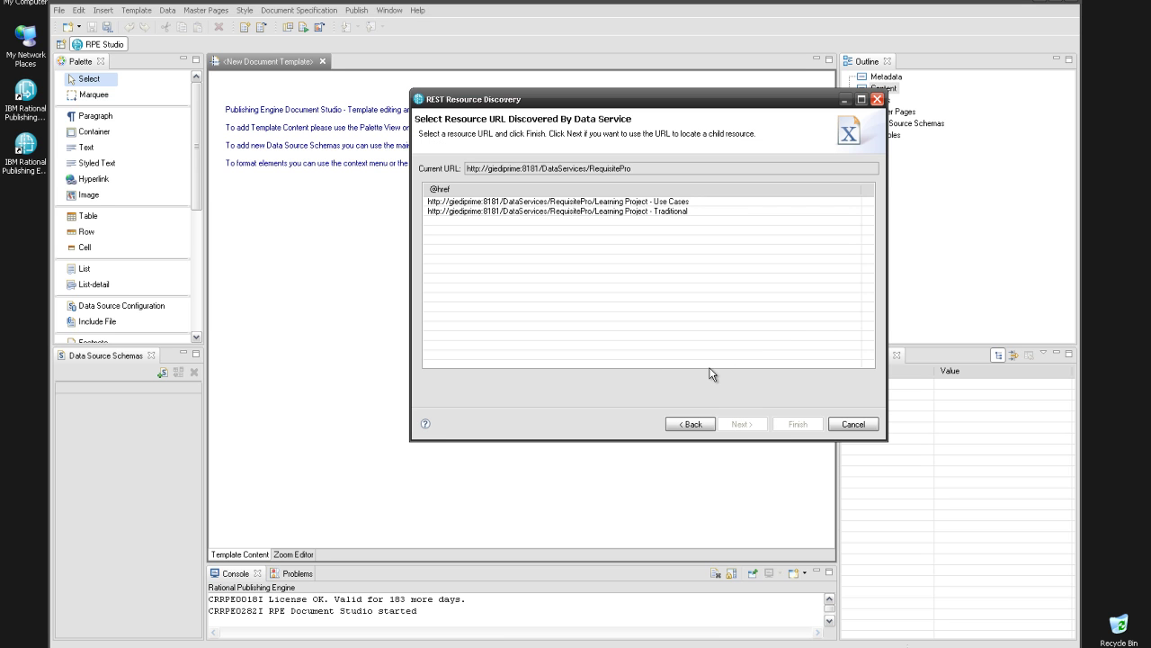
left_click(617, 213)
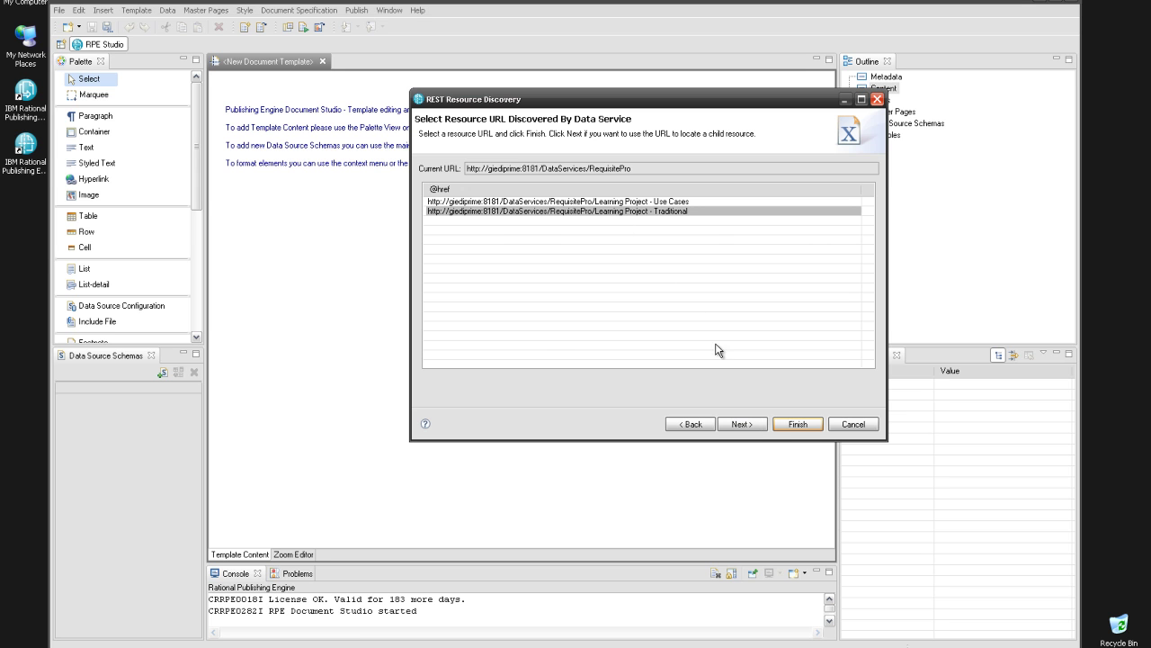
left_click(741, 424)
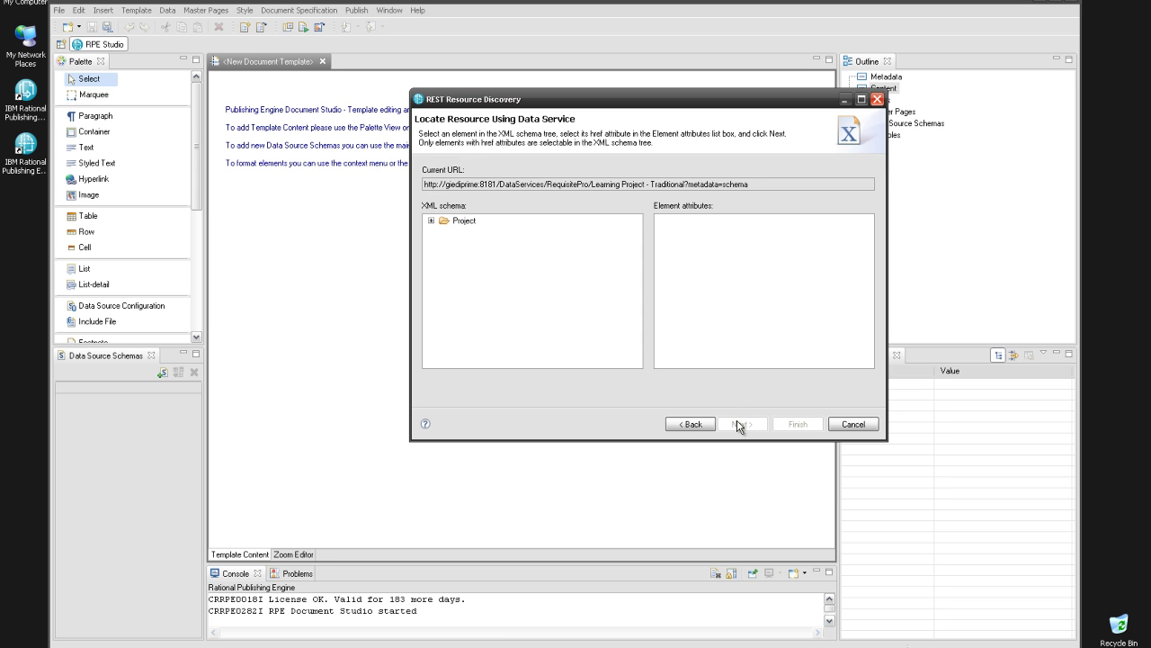
Step: Use the href of the Resource element under the project's Resources and continue with the Requirements URL
left_click(461, 221)
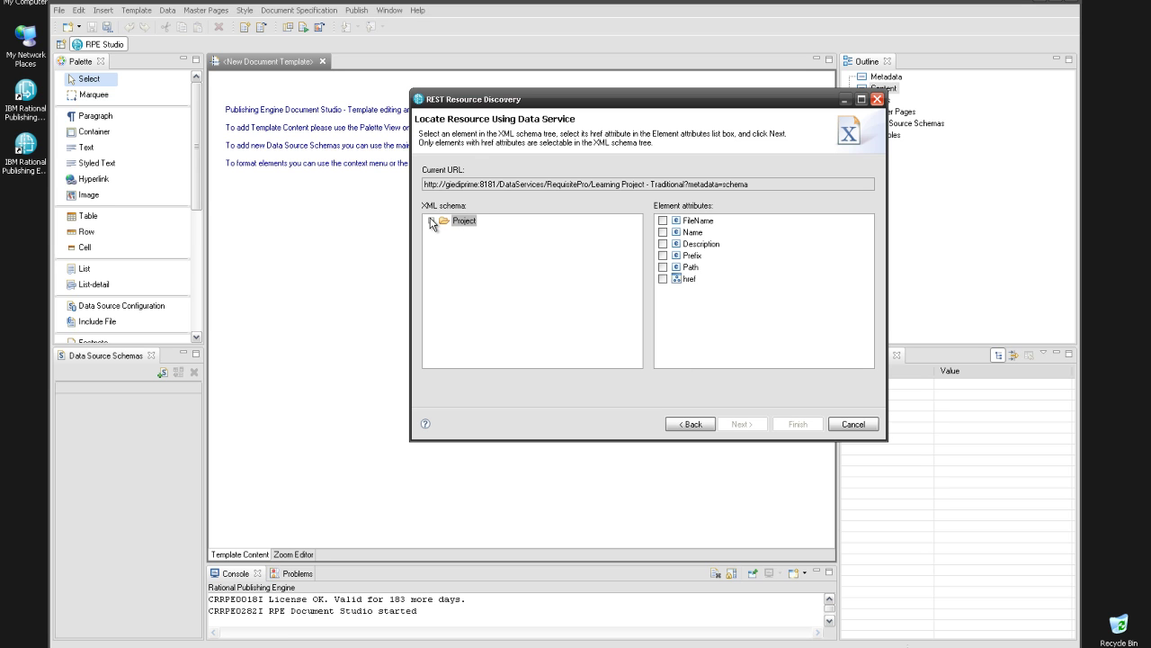
left_click(432, 221)
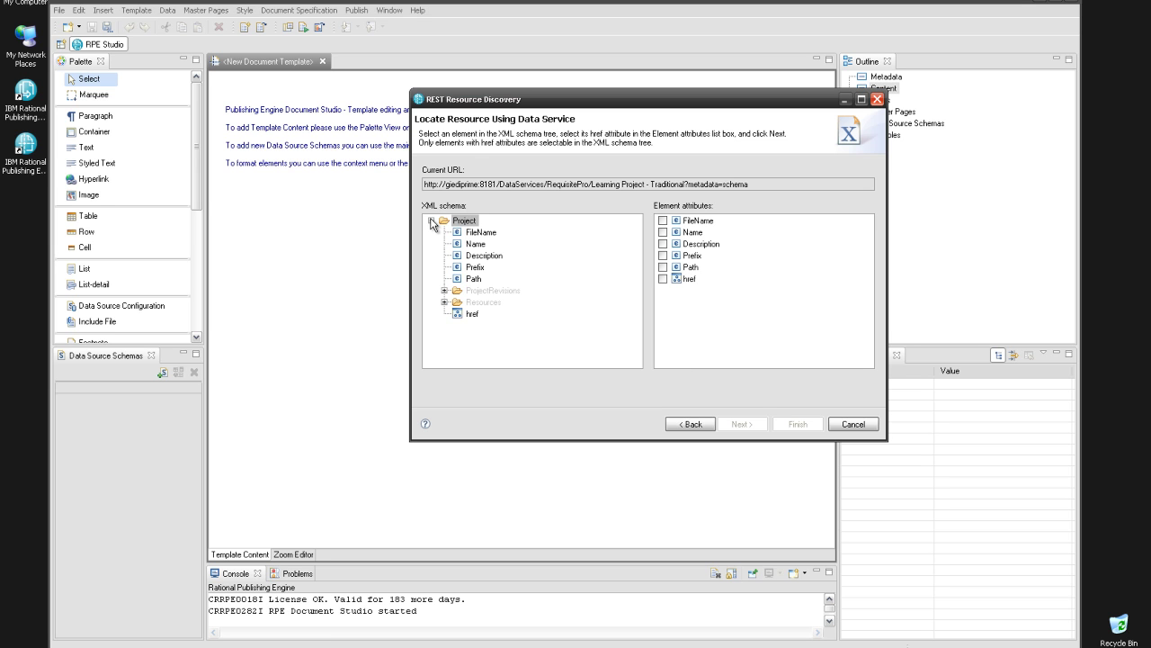
left_click(468, 306)
left_click(444, 303)
left_click(474, 315)
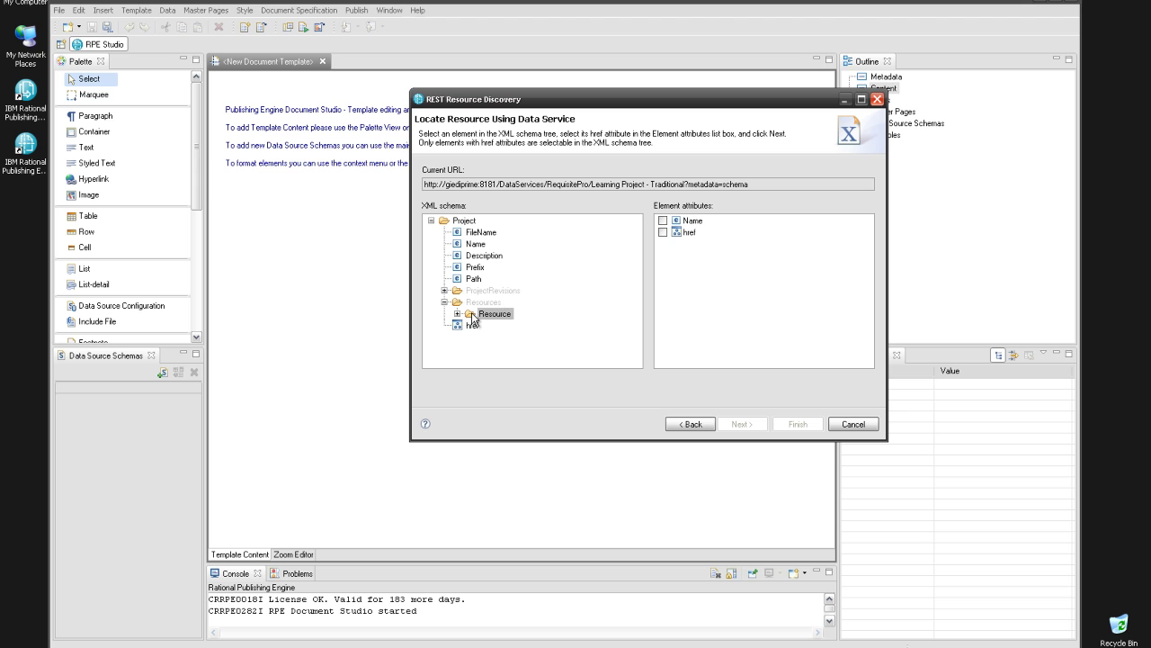
left_click(663, 232)
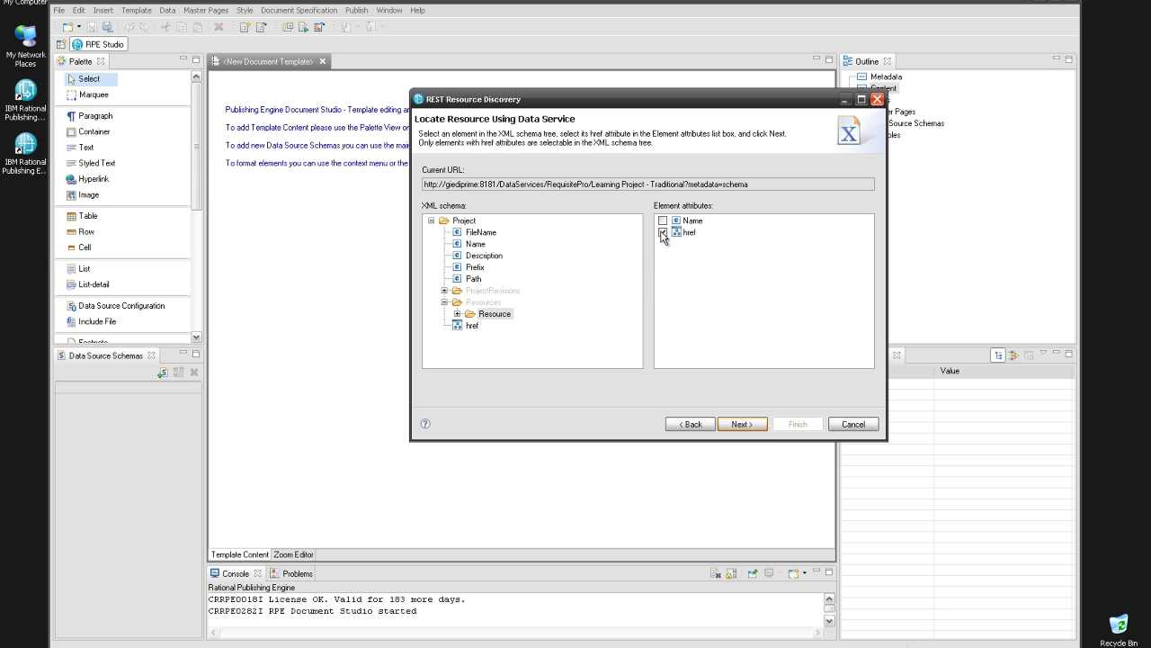
left_click(740, 426)
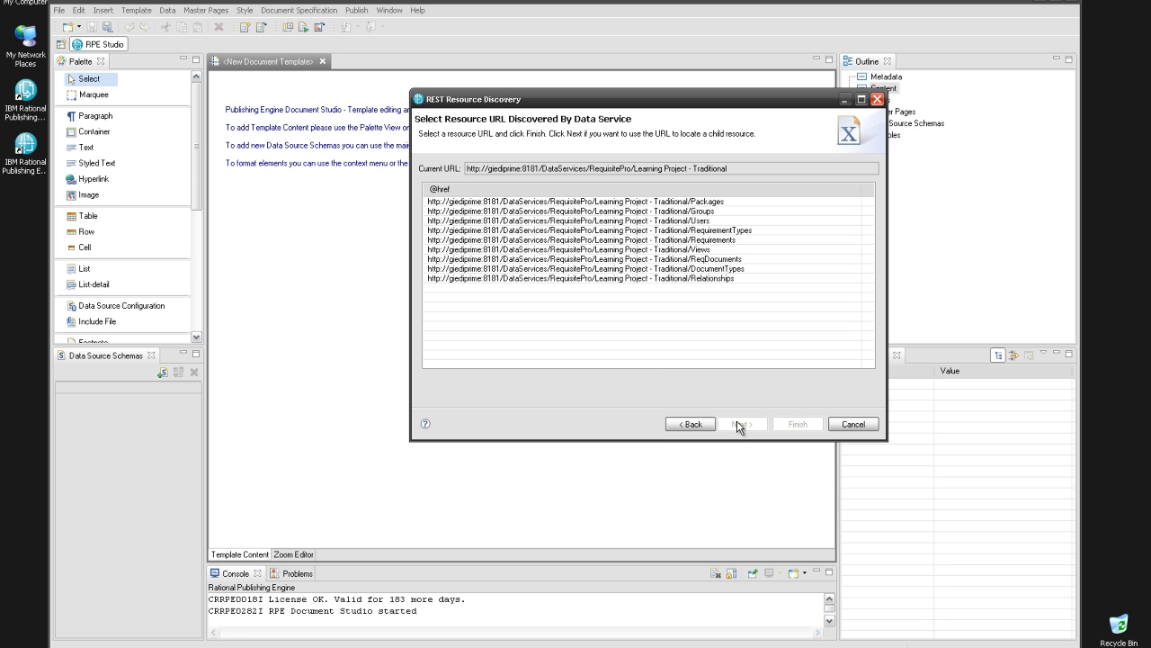
left_click(673, 240)
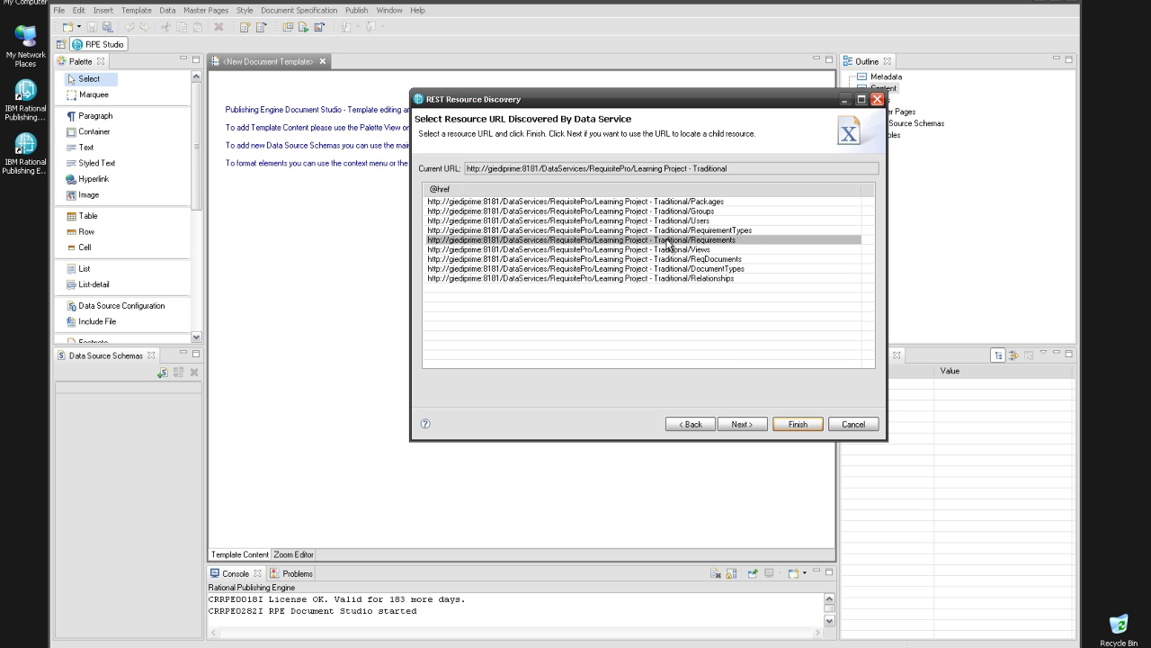
left_click(738, 423)
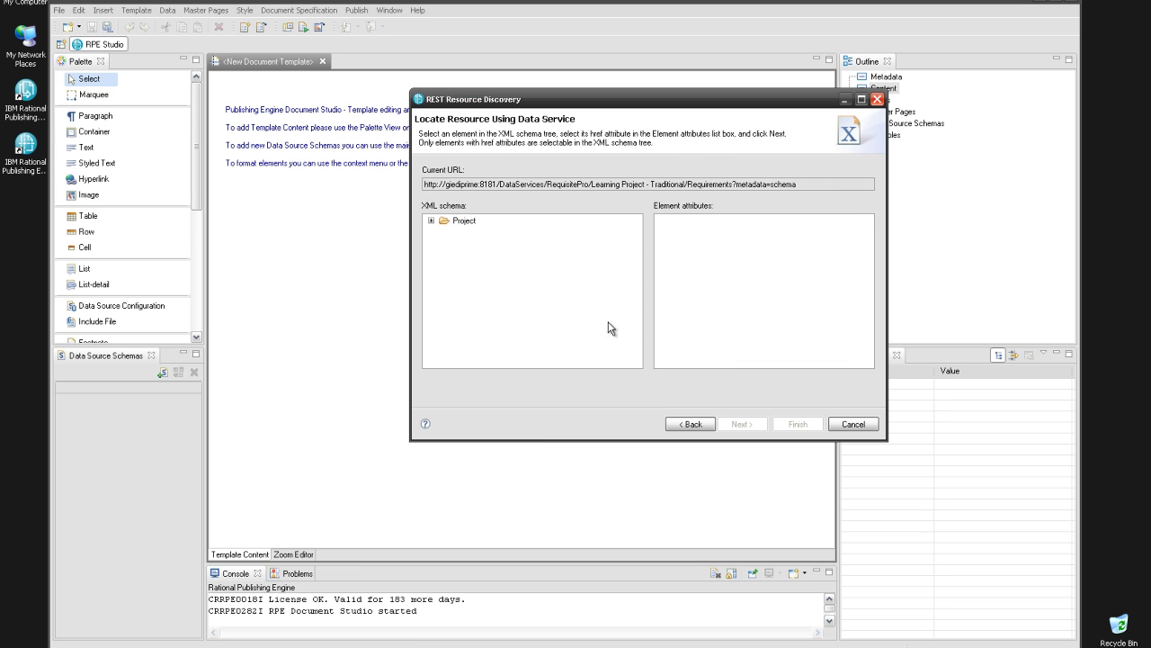
Step: Use the RequirementsCollection element's href, choose the Requirements/SR URL and finish the discovery
left_click(431, 220)
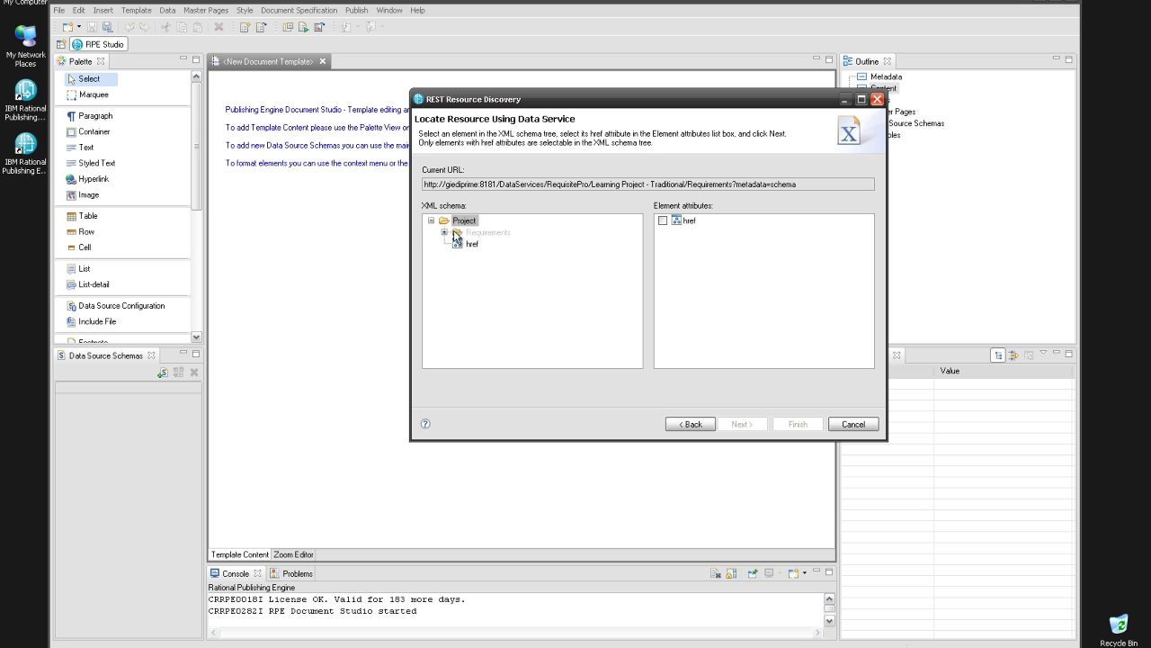
left_click(445, 232)
left_click(478, 246)
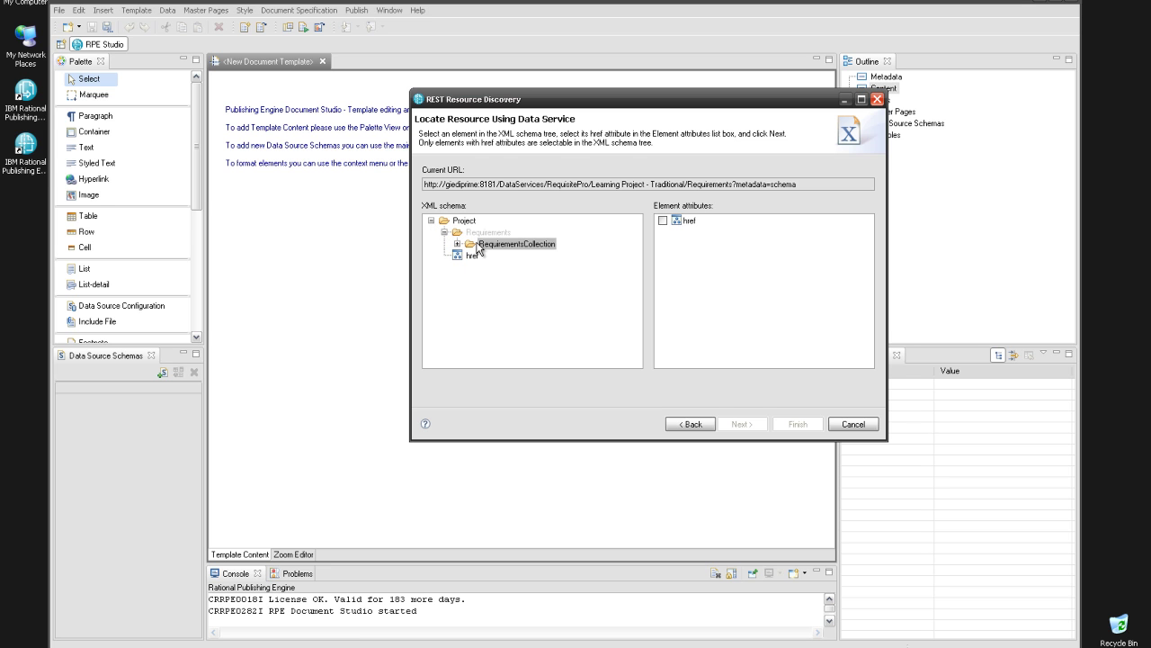
left_click(663, 221)
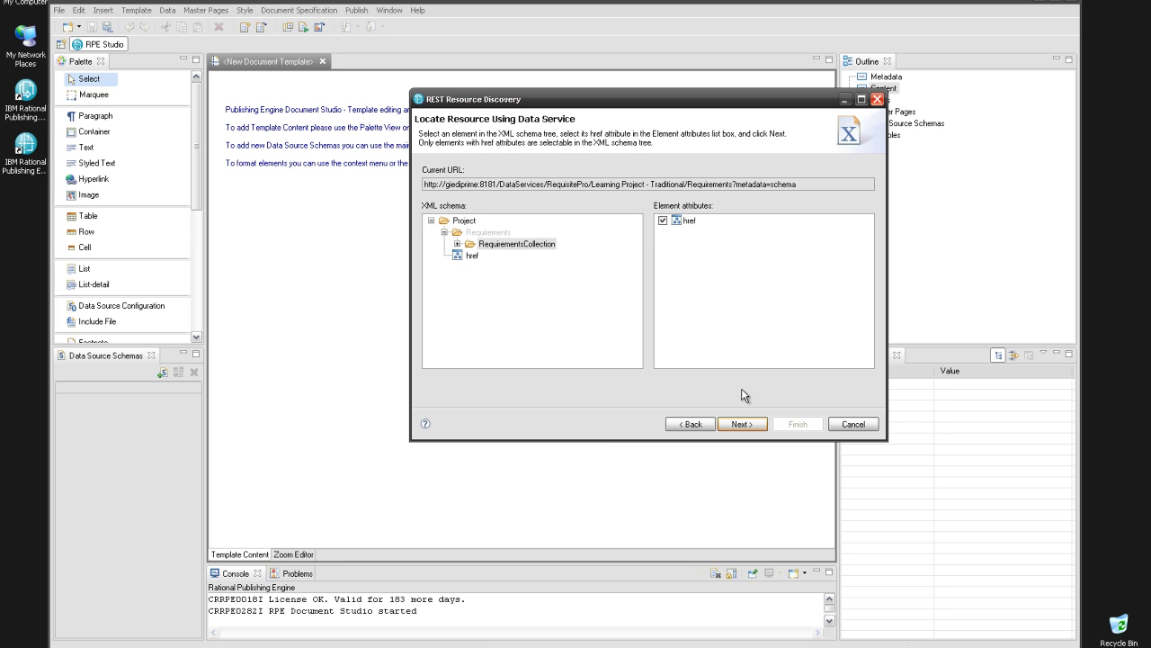
left_click(742, 424)
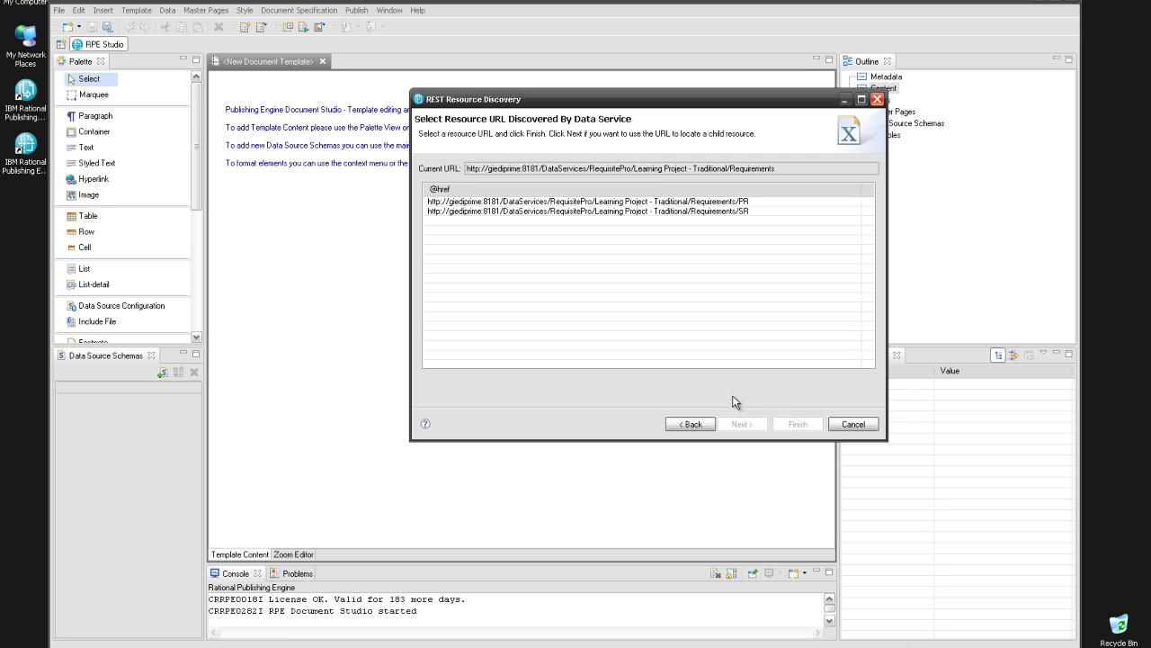
left_click(673, 213)
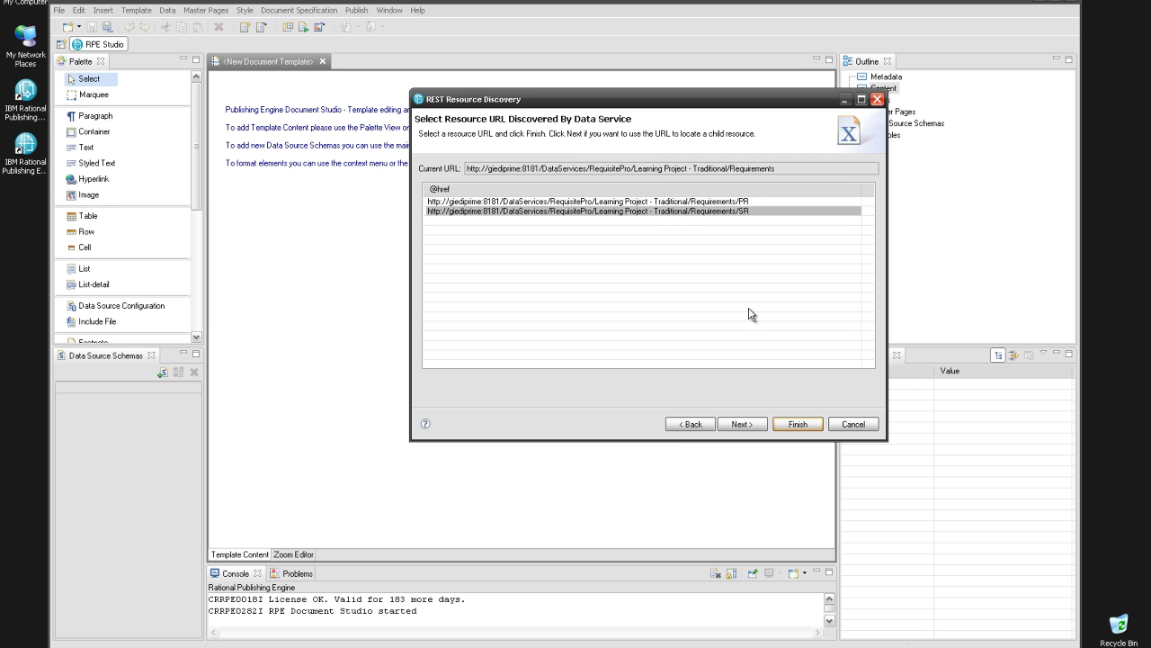
left_click(791, 426)
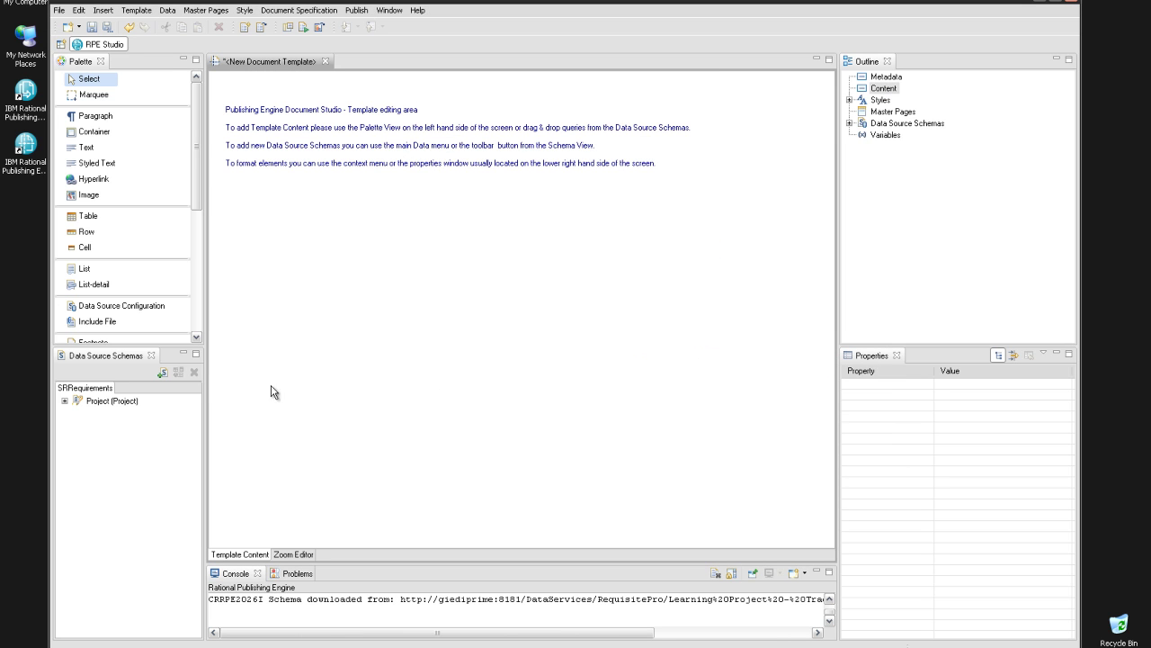
Step: Expand the SRRequirements schema down to SRRequirement and examine its available attributes and elements
left_click(63, 401)
left_click(78, 424)
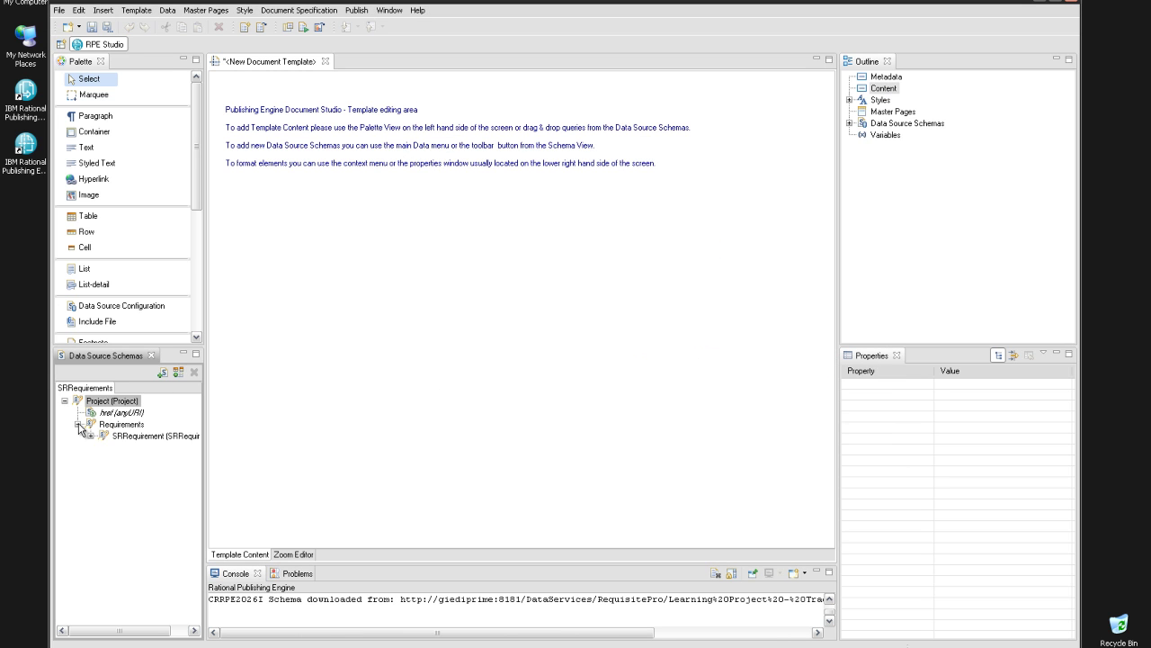
left_click(90, 436)
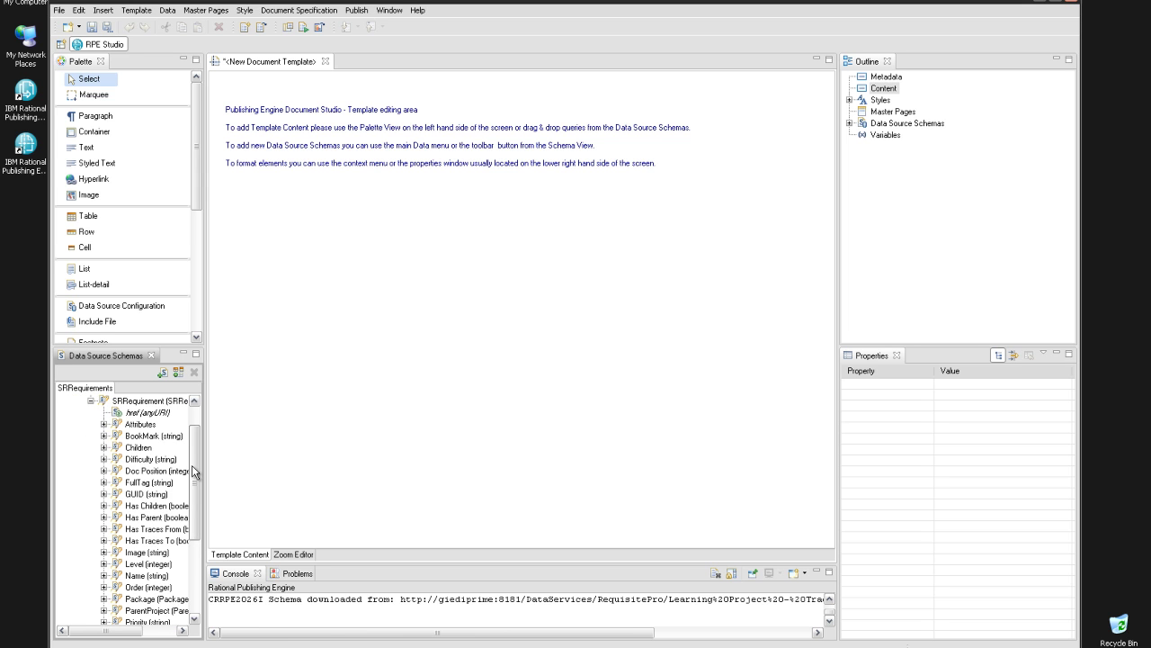
left_click_drag(192, 471, 190, 442)
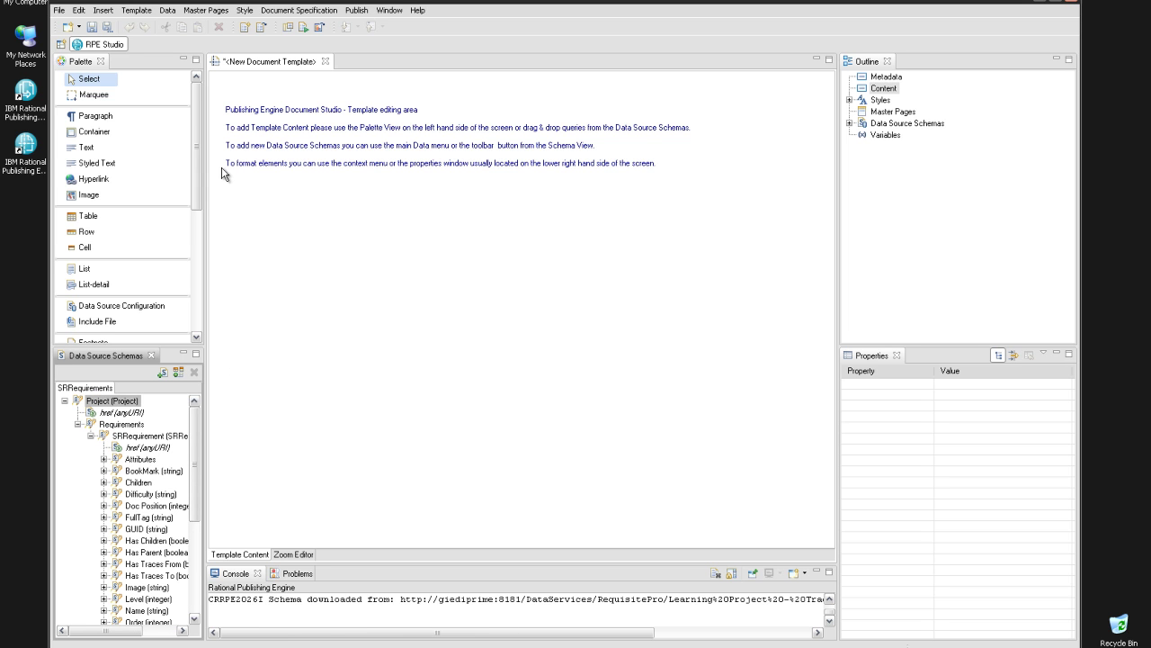
Step: Start another REST schema discovery and name it PRRequirements
left_click(168, 10)
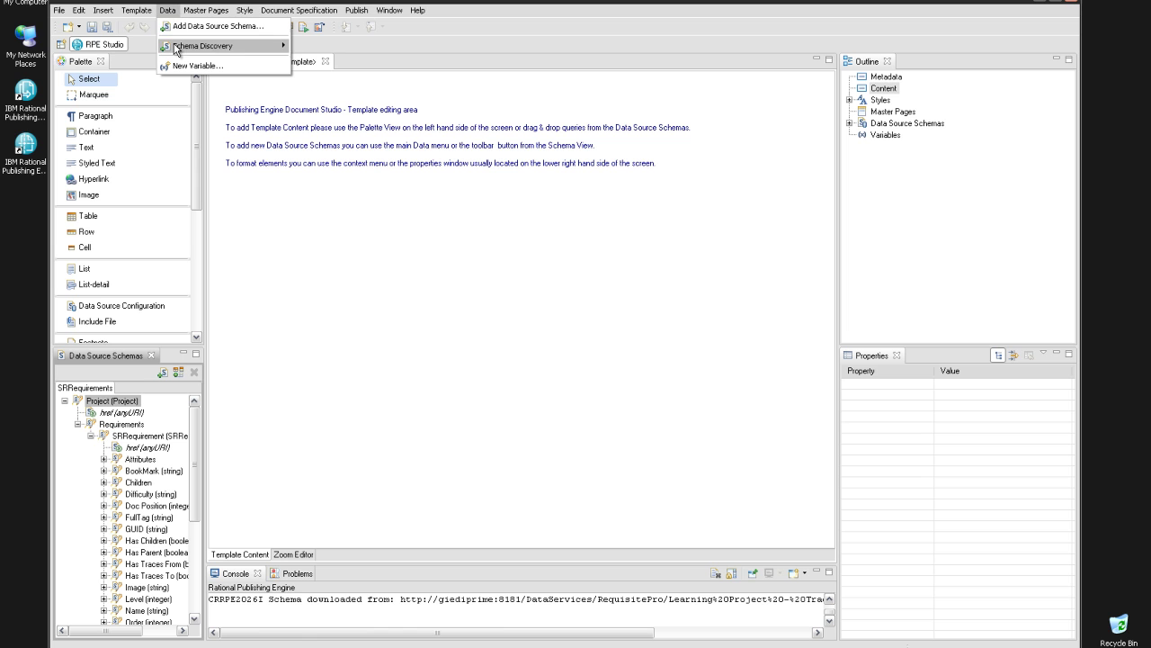
mouse_move(190, 47)
left_click(330, 59)
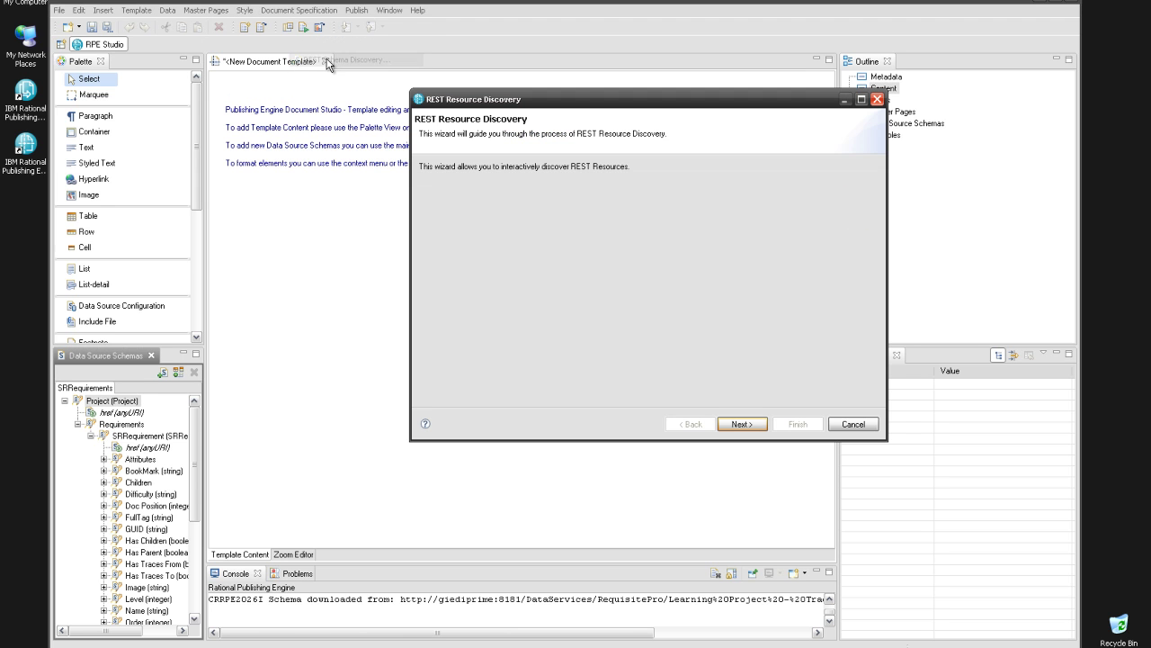
left_click(736, 424)
left_click_drag(521, 165, 478, 170)
type("PRRequirements")
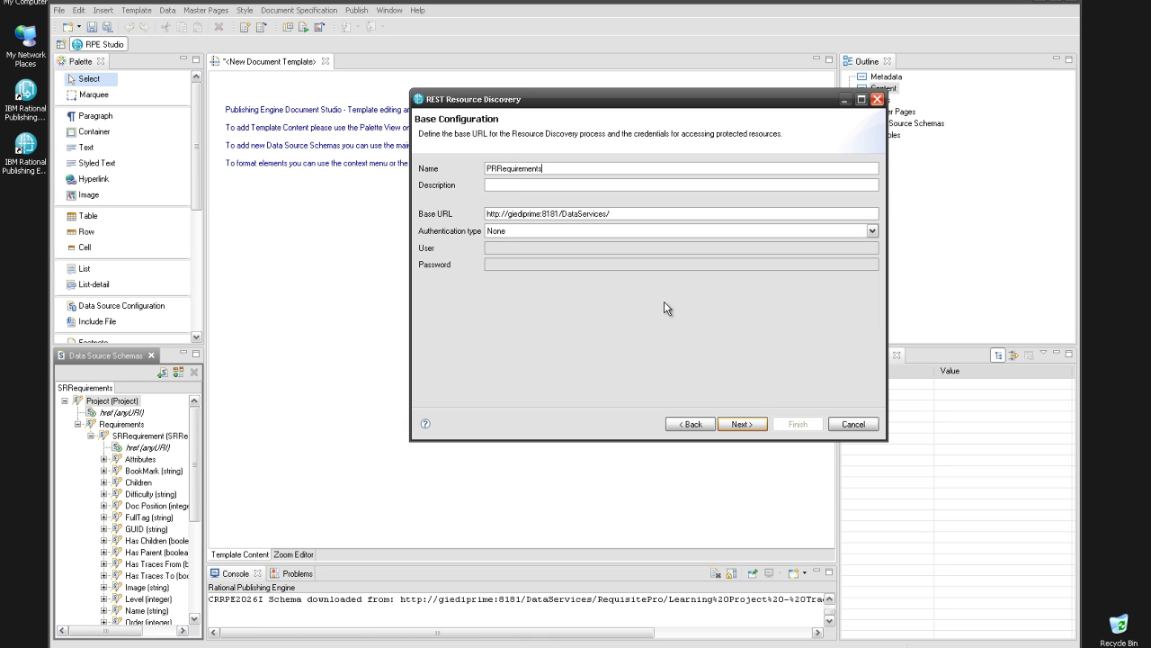
Step: Use the href of the Adaptor element under Adaptors and continue with the RequisitePro URL
left_click(739, 424)
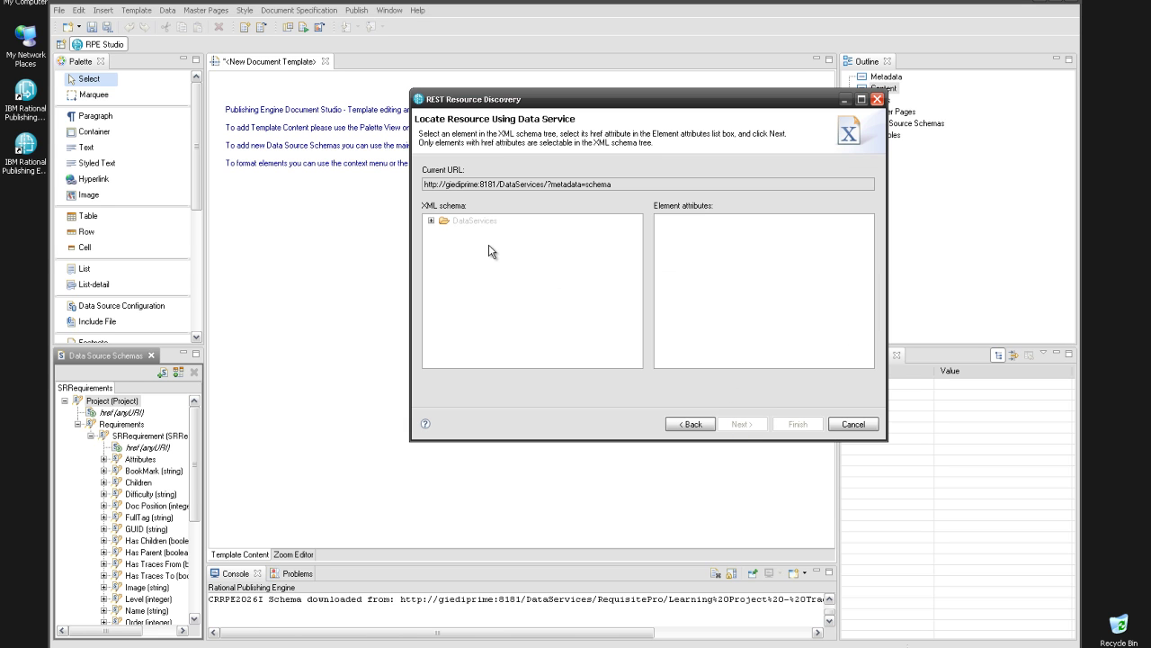
left_click(432, 221)
left_click(490, 244)
left_click(664, 268)
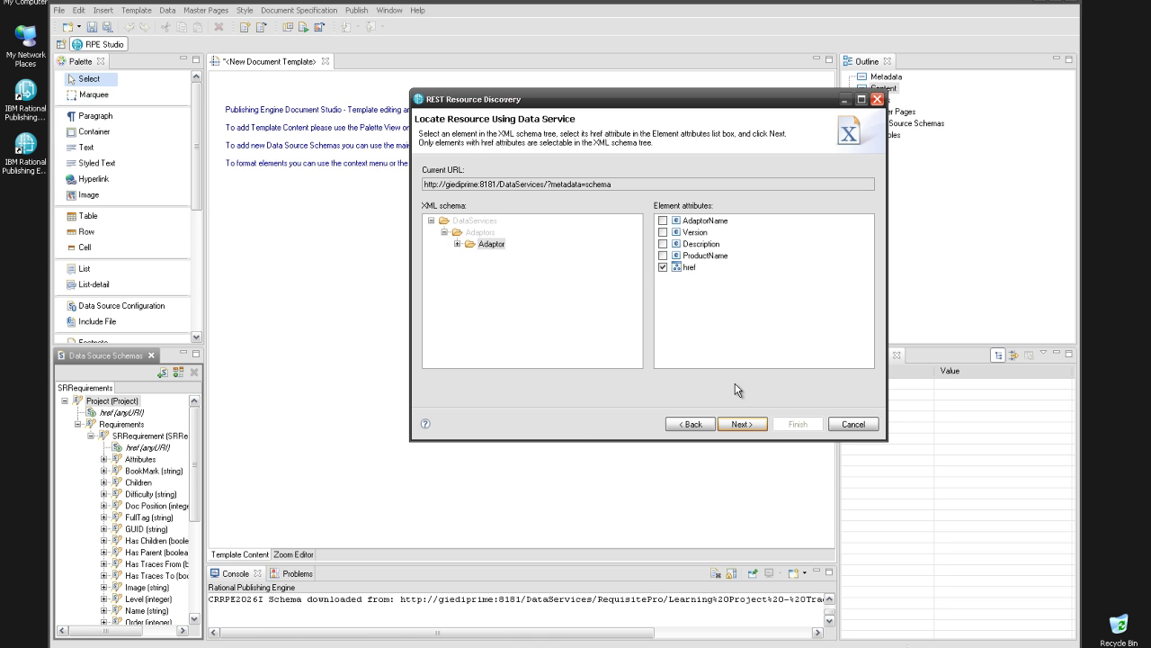
left_click(741, 423)
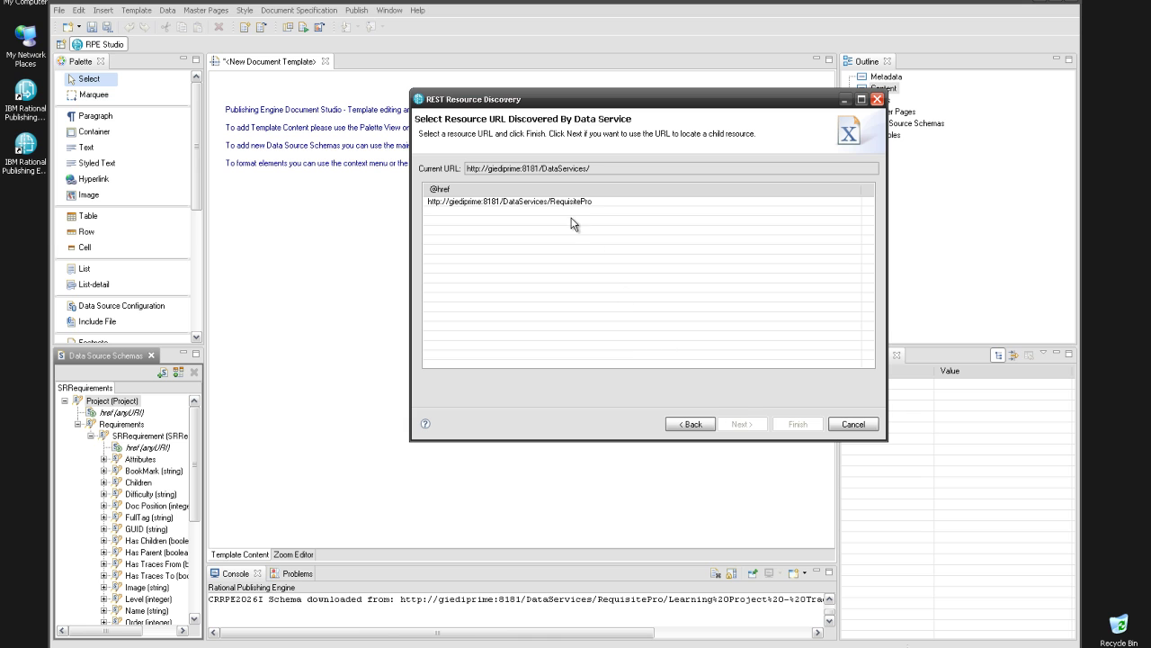
left_click(557, 202)
left_click(739, 424)
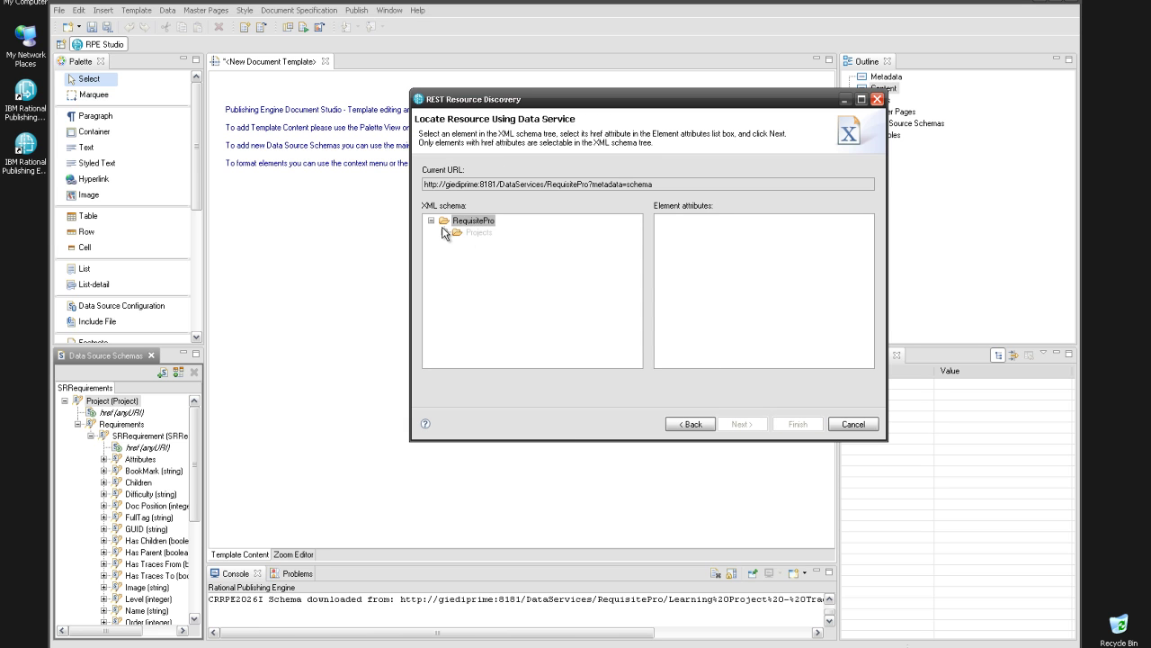
Step: Use the href of the Project element under Projects and continue with the Learning Project - Traditional URL
left_click(444, 232)
left_click(467, 244)
left_click(676, 234)
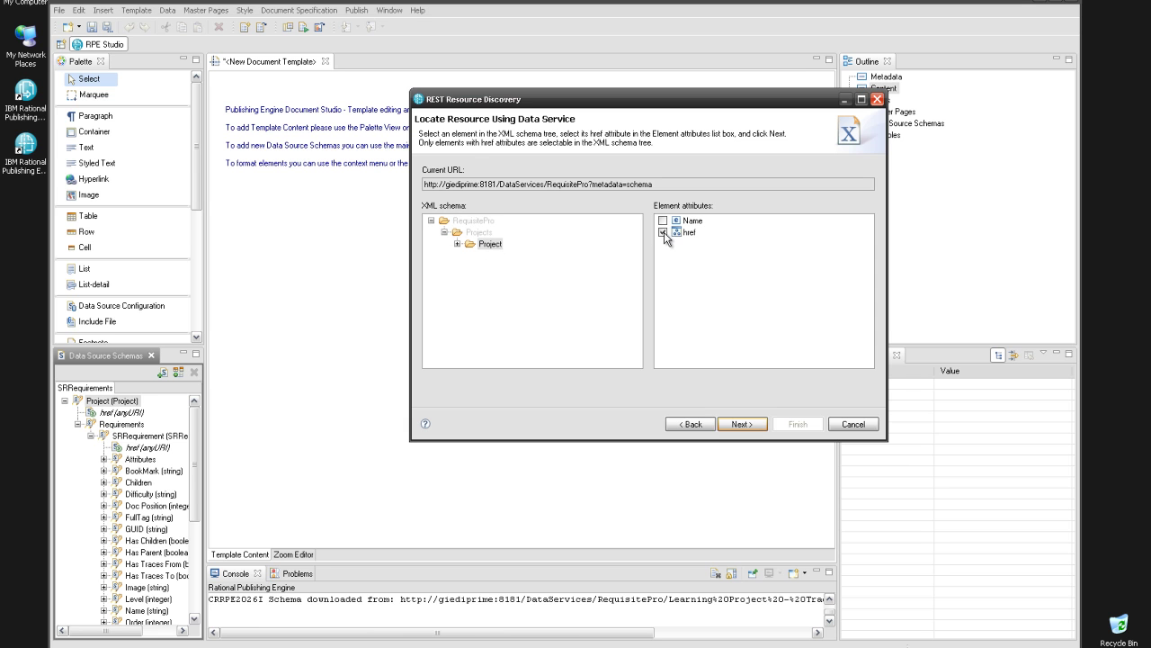
left_click(739, 424)
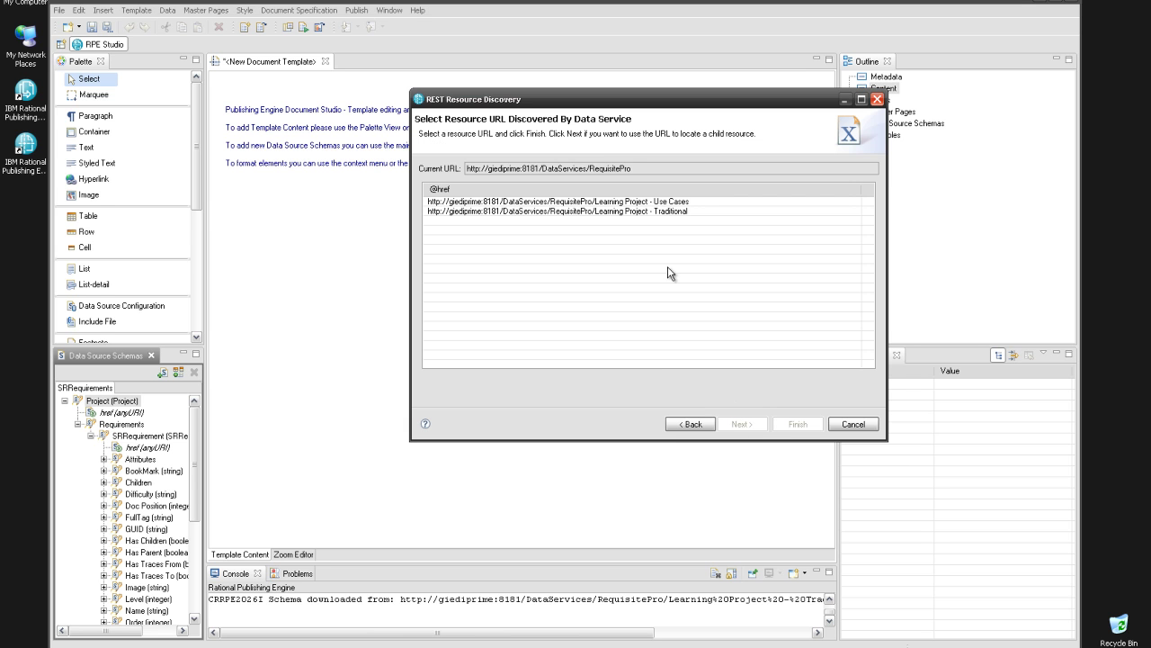
left_click(639, 211)
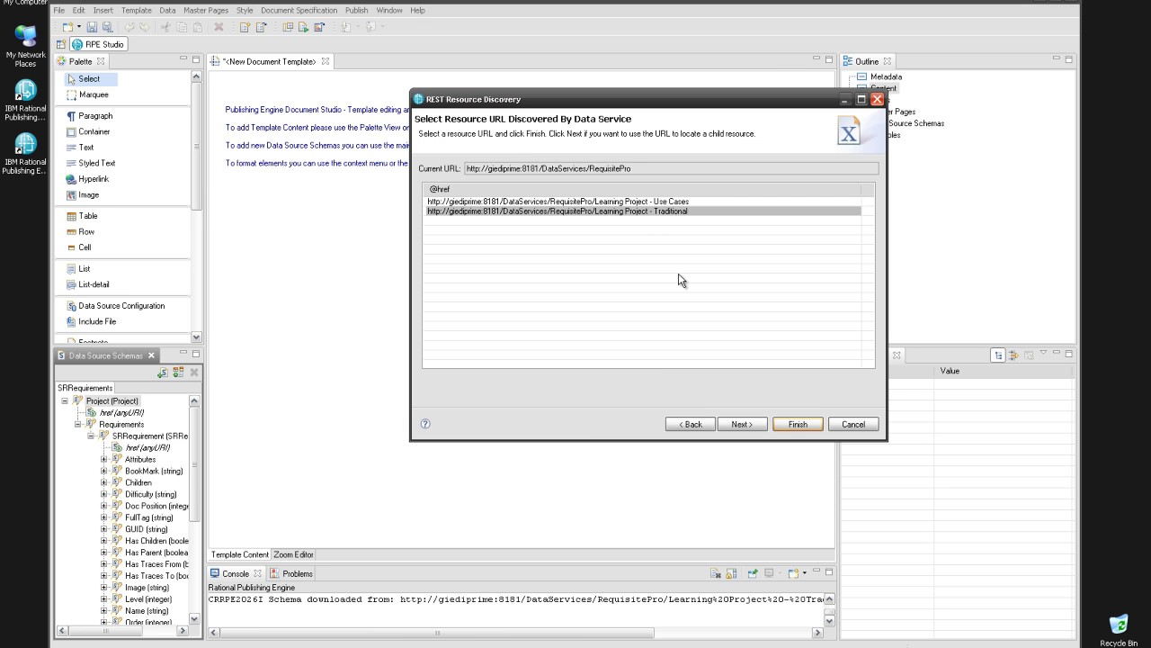
left_click(742, 423)
Step: Use the href of the Resource element under the project's Resources and continue with the Requirements URL
left_click(432, 220)
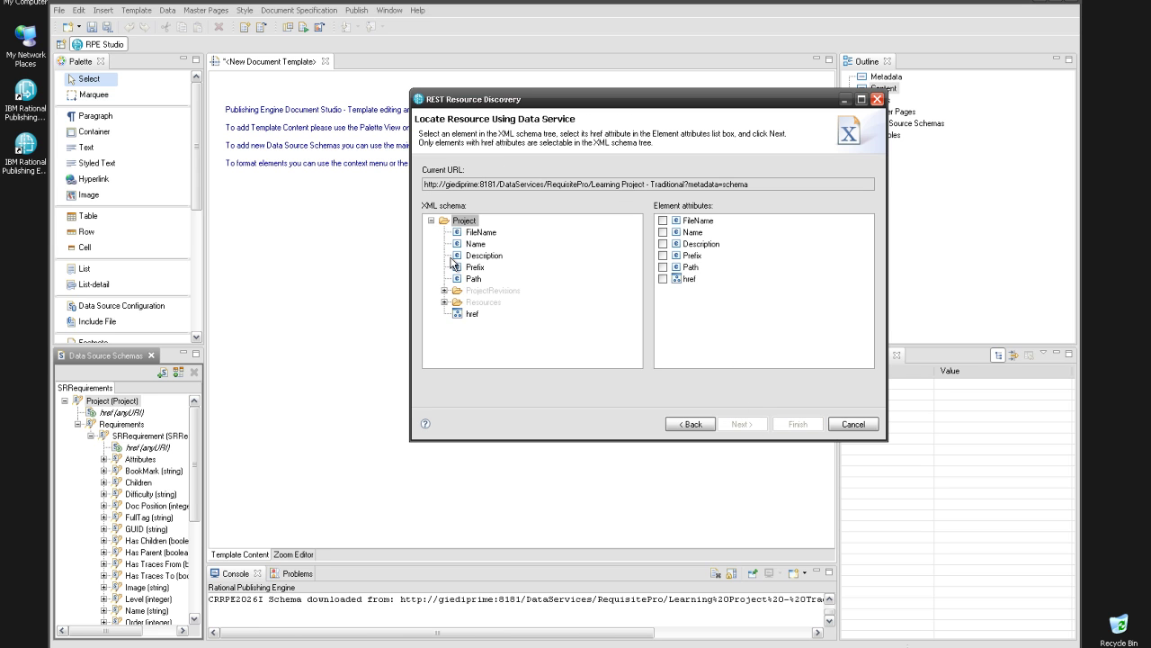
left_click(446, 303)
left_click(490, 313)
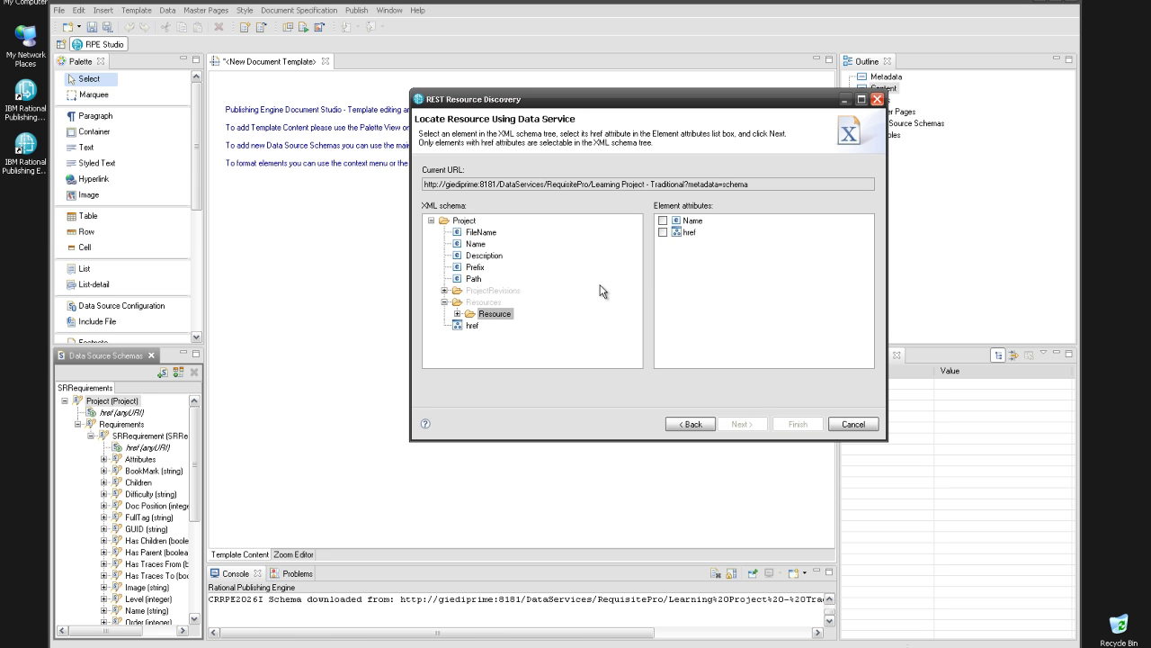
left_click(664, 232)
left_click(732, 423)
left_click(670, 241)
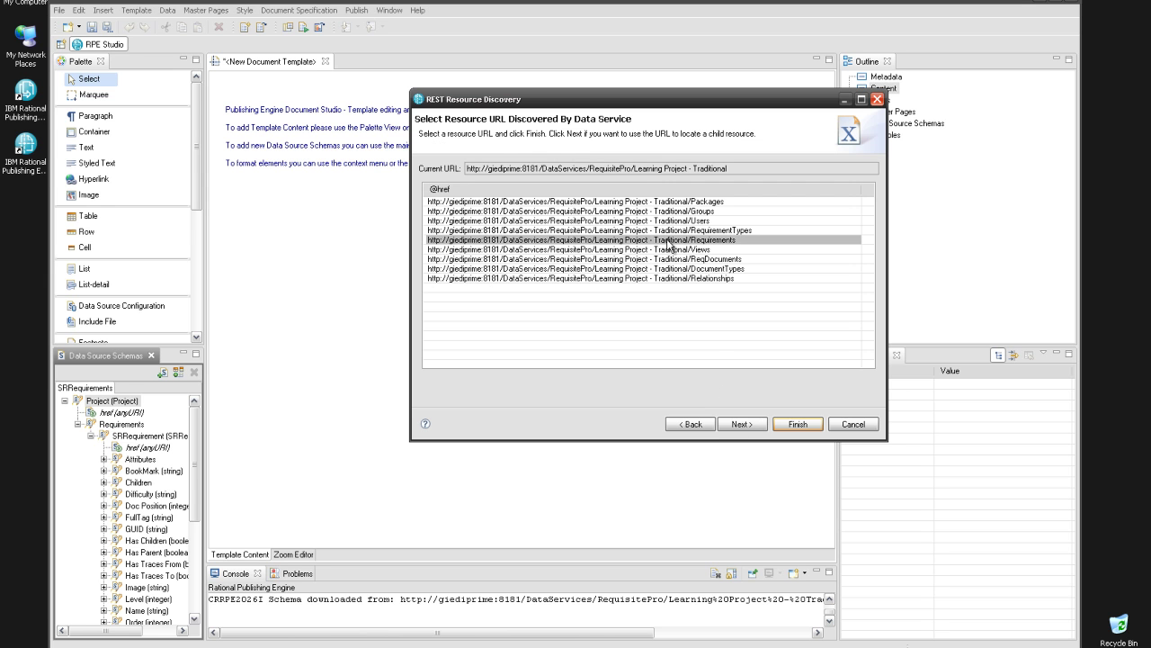
left_click(728, 424)
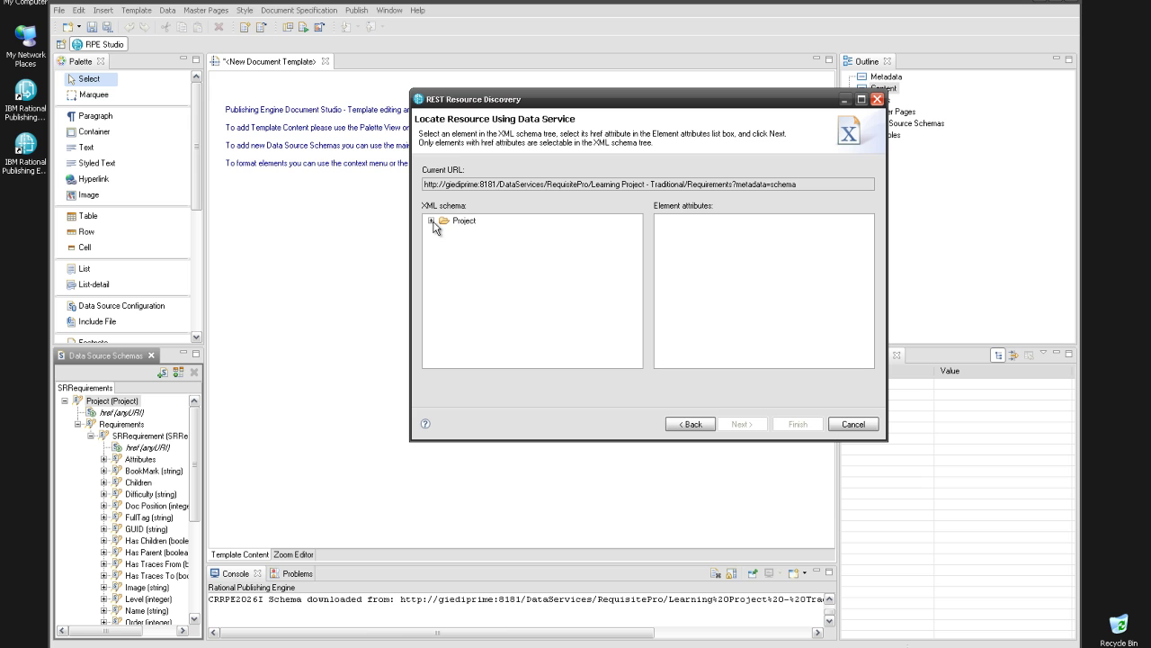
Step: Use the RequirementsCollection element's href, choose the Requirements/PR URL and finish the discovery
left_click(432, 221)
left_click(444, 232)
left_click(485, 244)
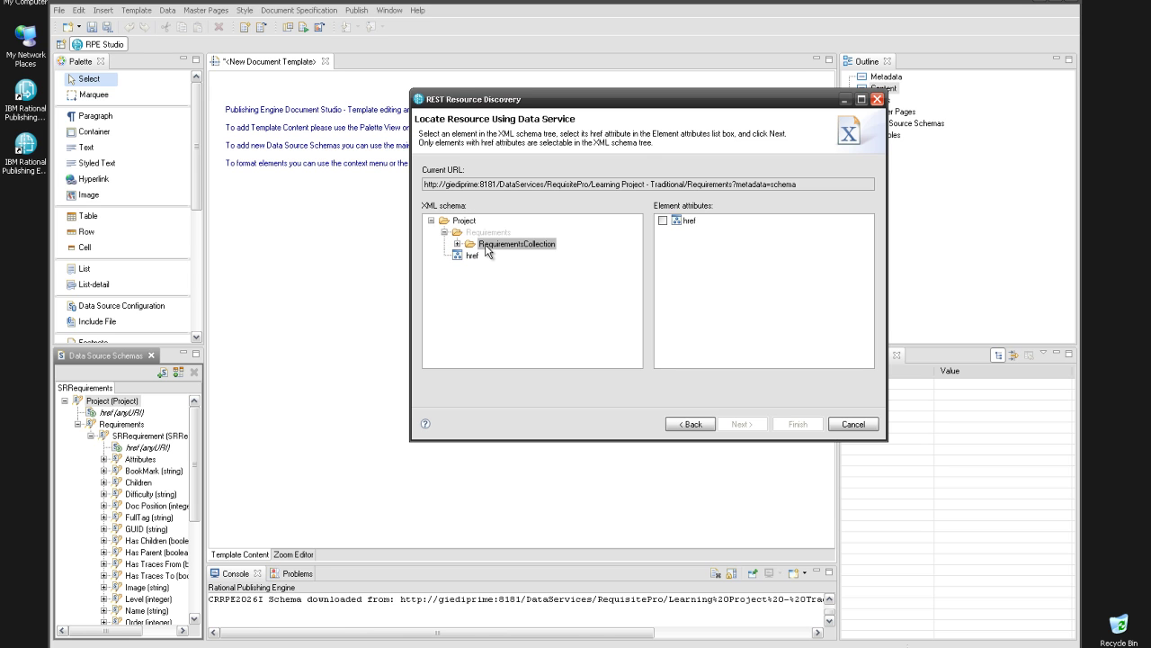
left_click(663, 221)
left_click(742, 425)
left_click(690, 202)
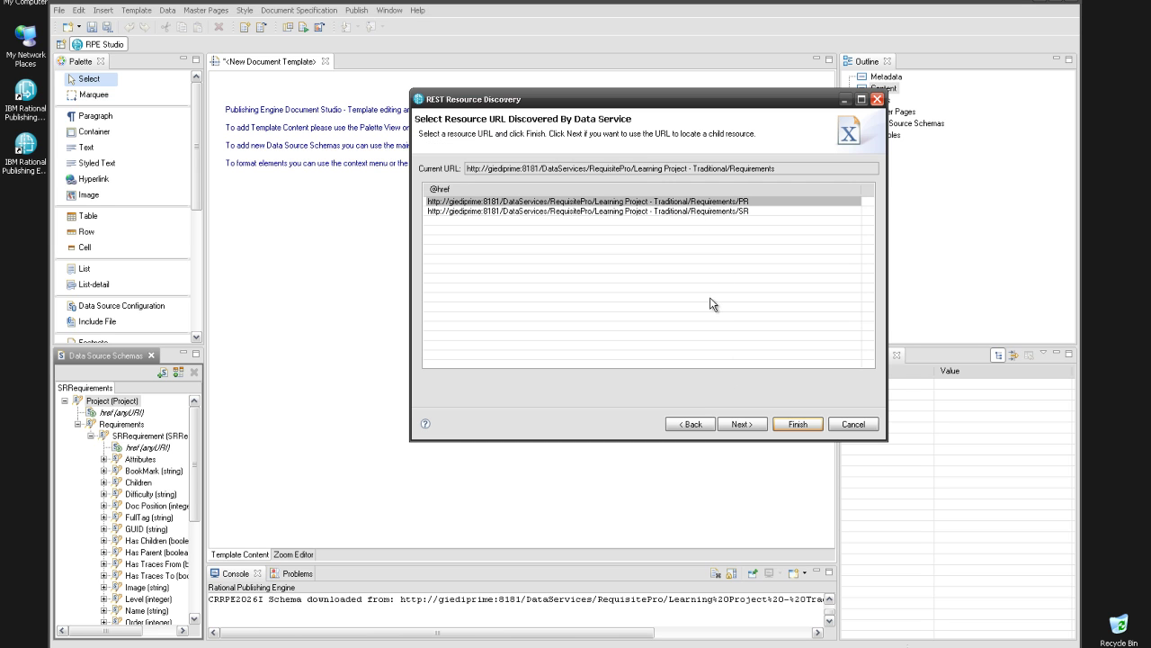
left_click(785, 425)
Step: Start a third REST schema discovery, name it Project and accept the base configuration
left_click(167, 10)
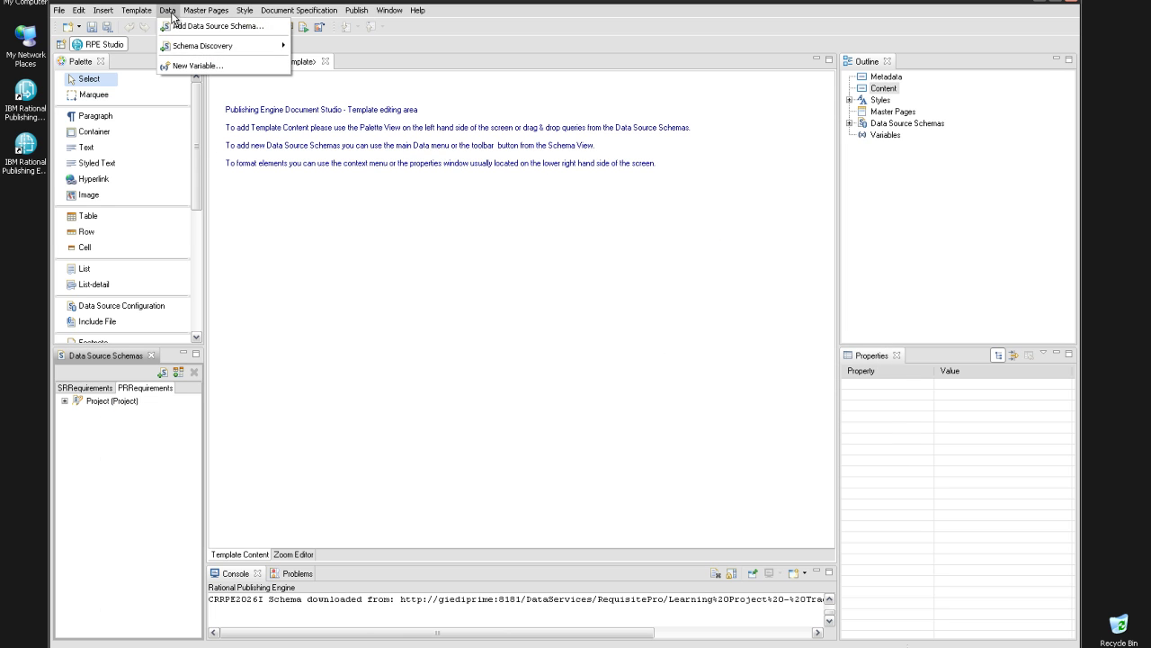
mouse_move(174, 48)
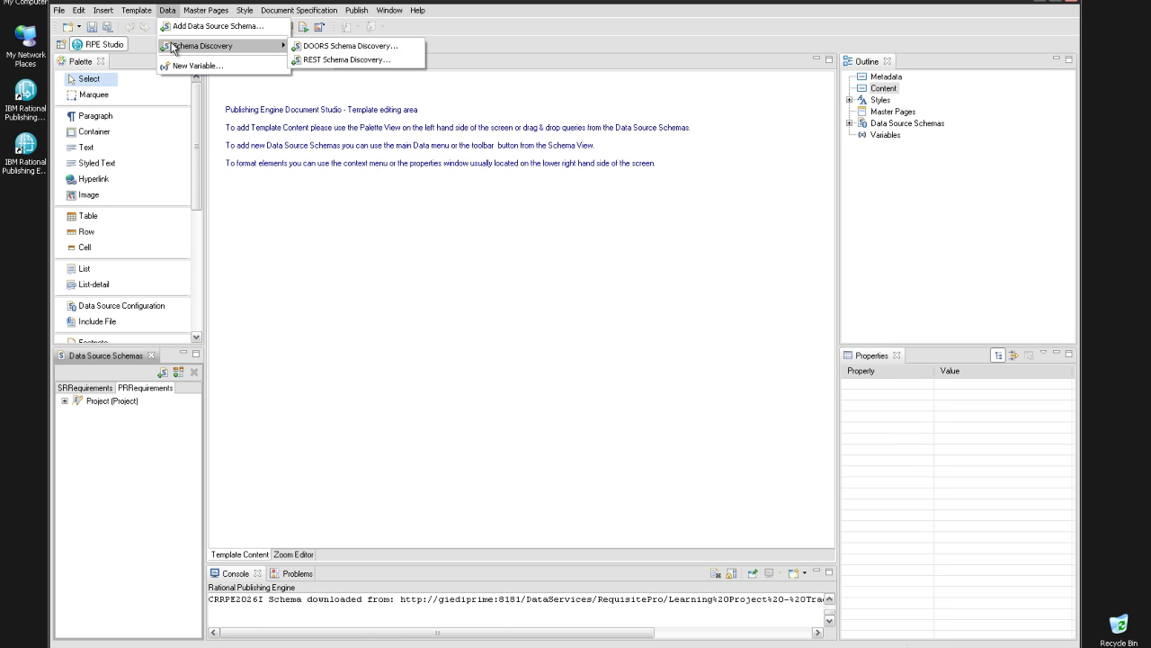
left_click(308, 59)
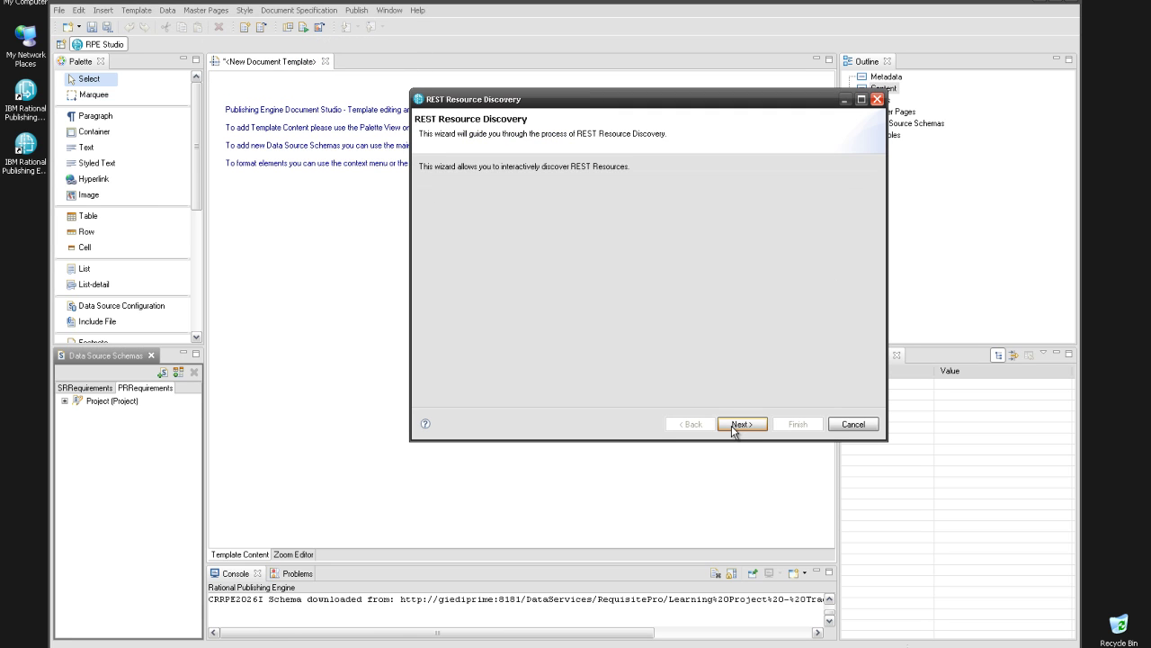
left_click(733, 425)
left_click_drag(511, 168, 484, 169)
type("Project")
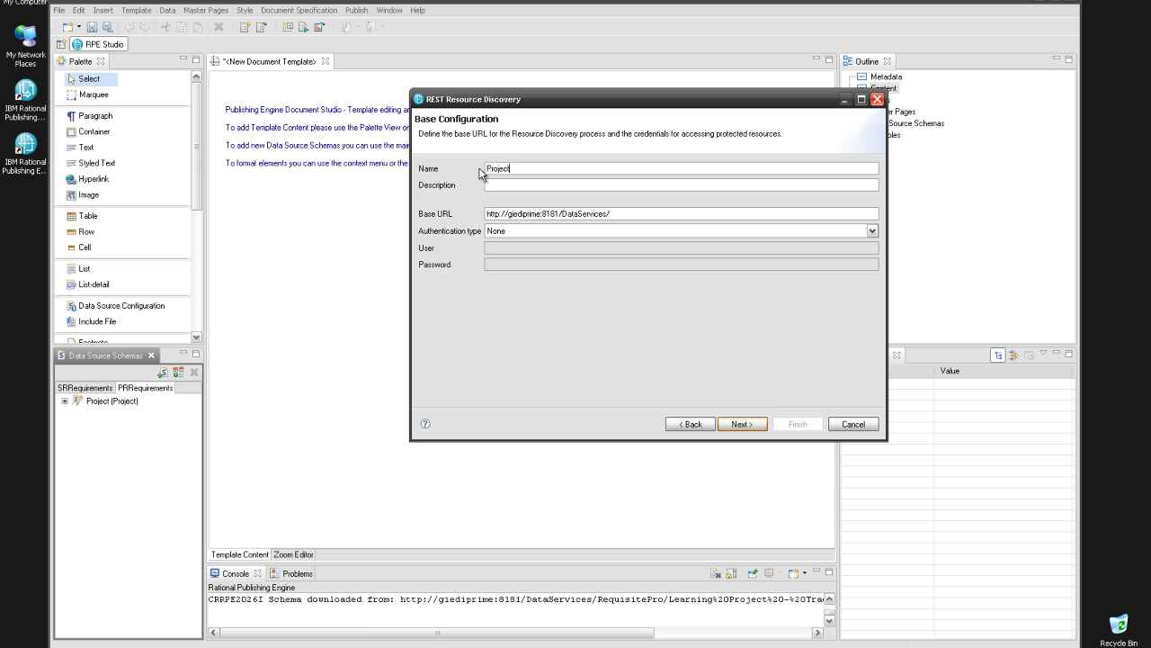
left_click(735, 425)
Step: For the Project schema, use the href of the Adaptor element and continue with the RequisitePro URL
left_click(431, 220)
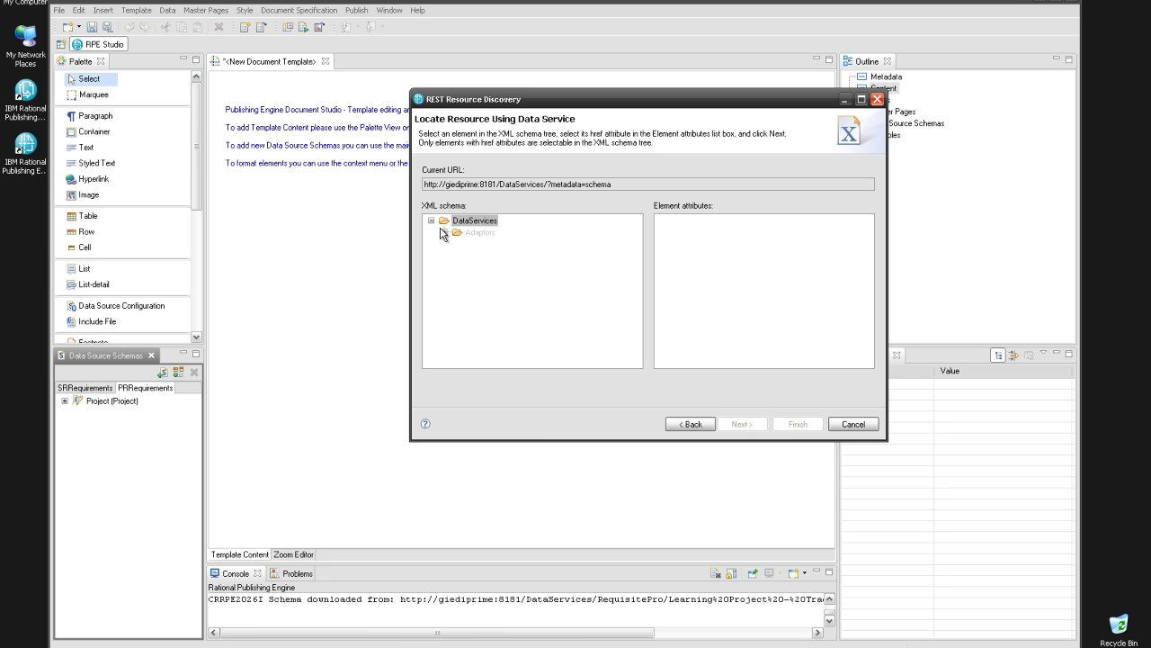
left_click(444, 232)
left_click(490, 243)
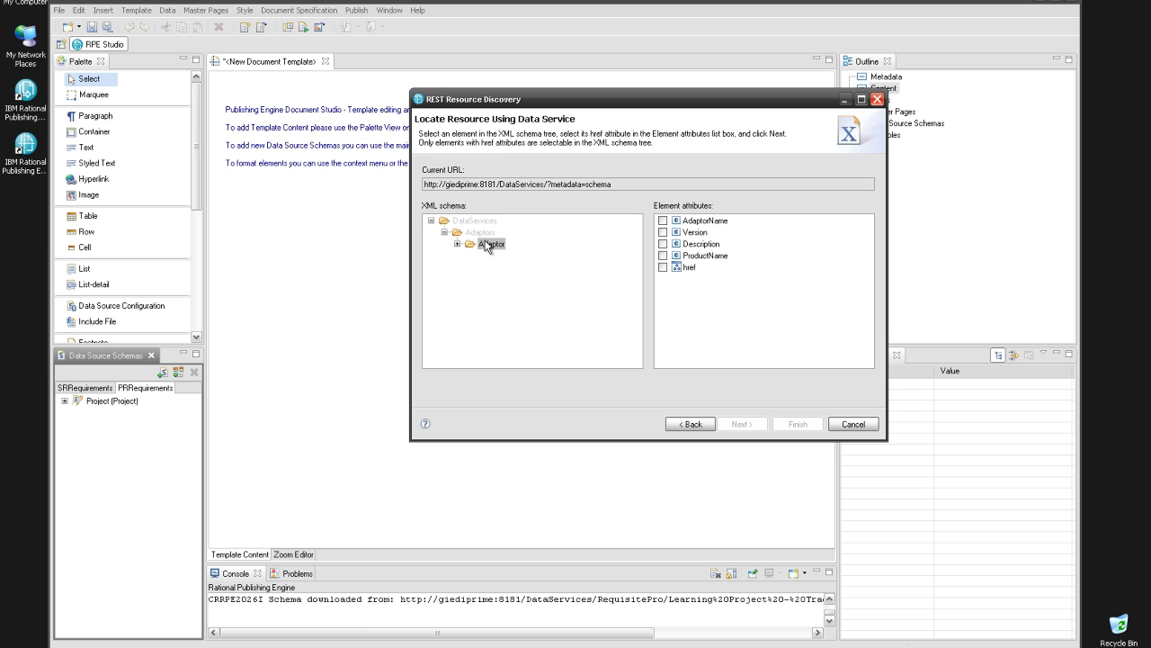
left_click(663, 267)
left_click(738, 424)
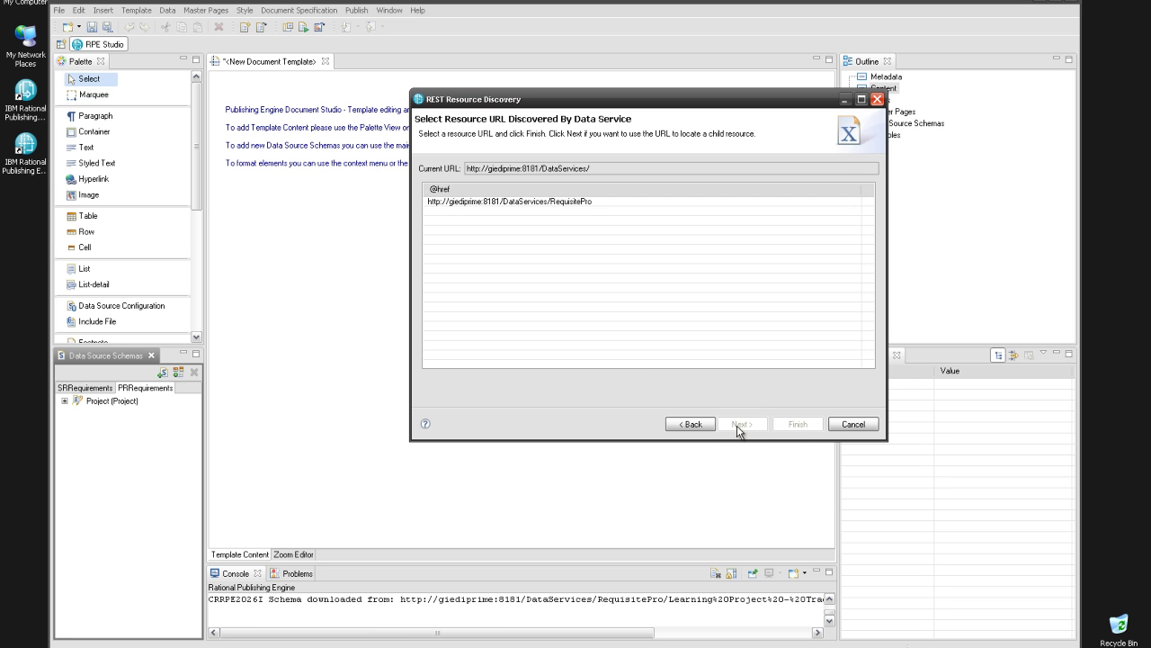
left_click(546, 202)
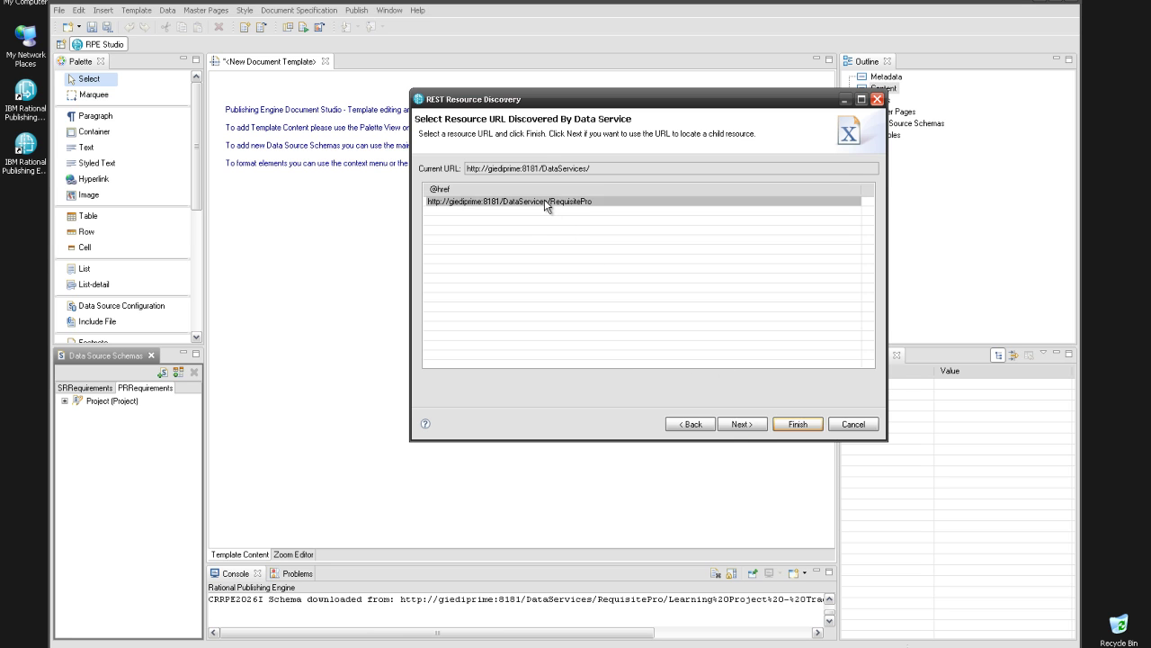
left_click(739, 424)
Step: Use the href of the Project element under Projects, choose the Learning Project - Traditional URL and finish the discovery
left_click(430, 221)
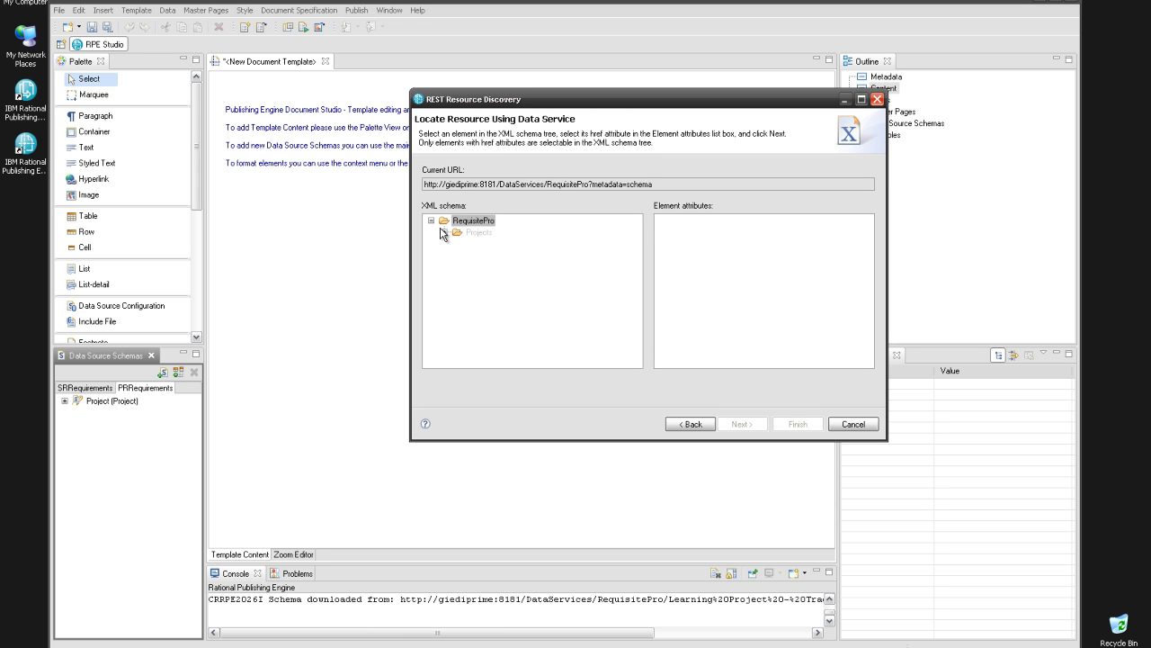
left_click(444, 232)
left_click(490, 244)
left_click(662, 233)
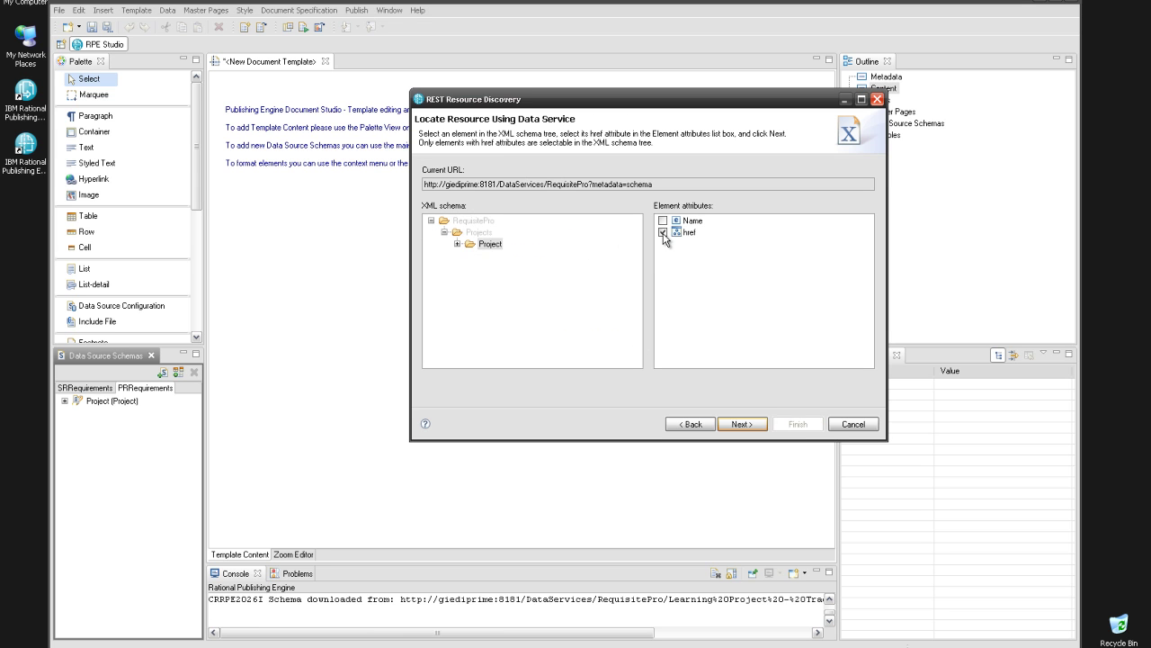
left_click(739, 424)
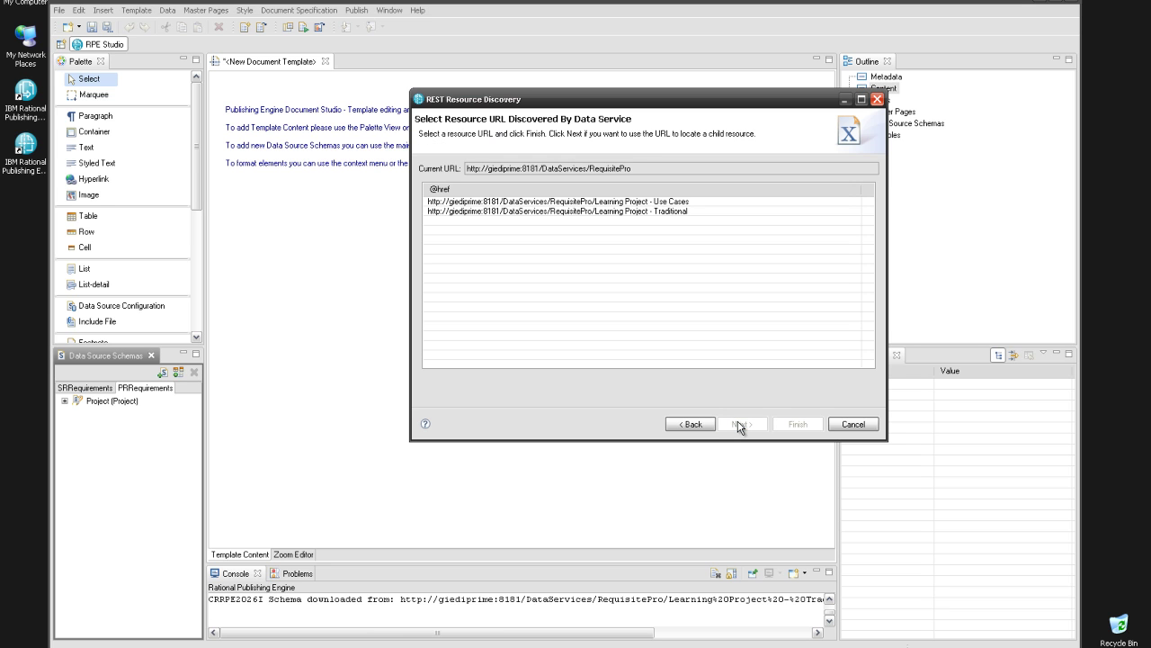
left_click(638, 213)
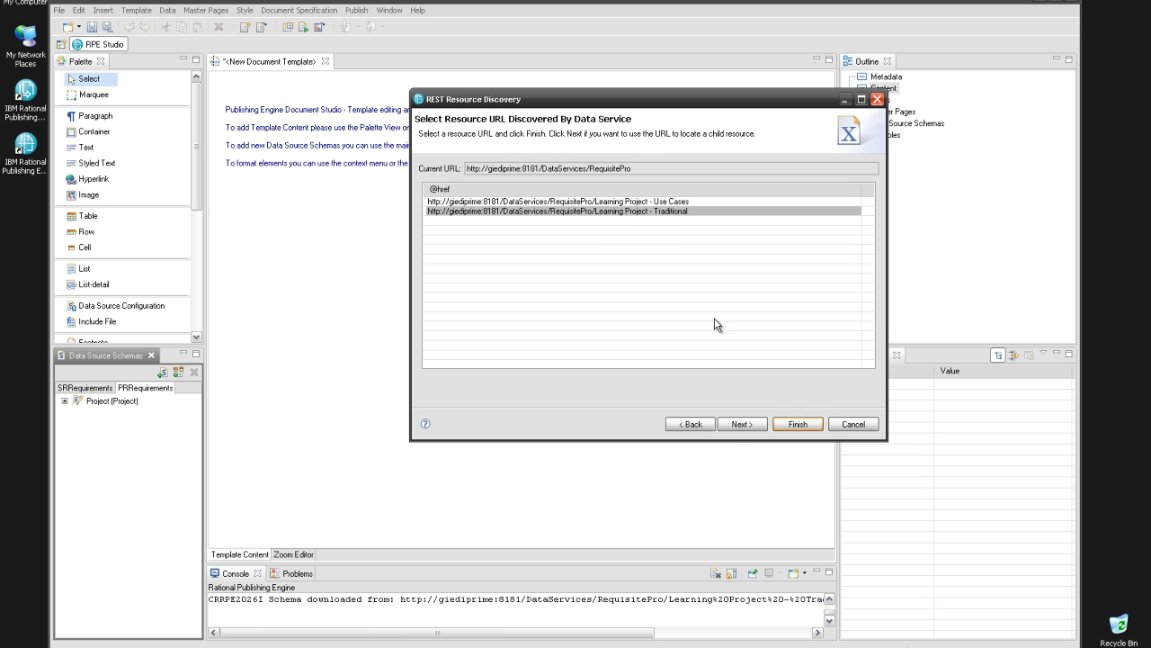
left_click(796, 428)
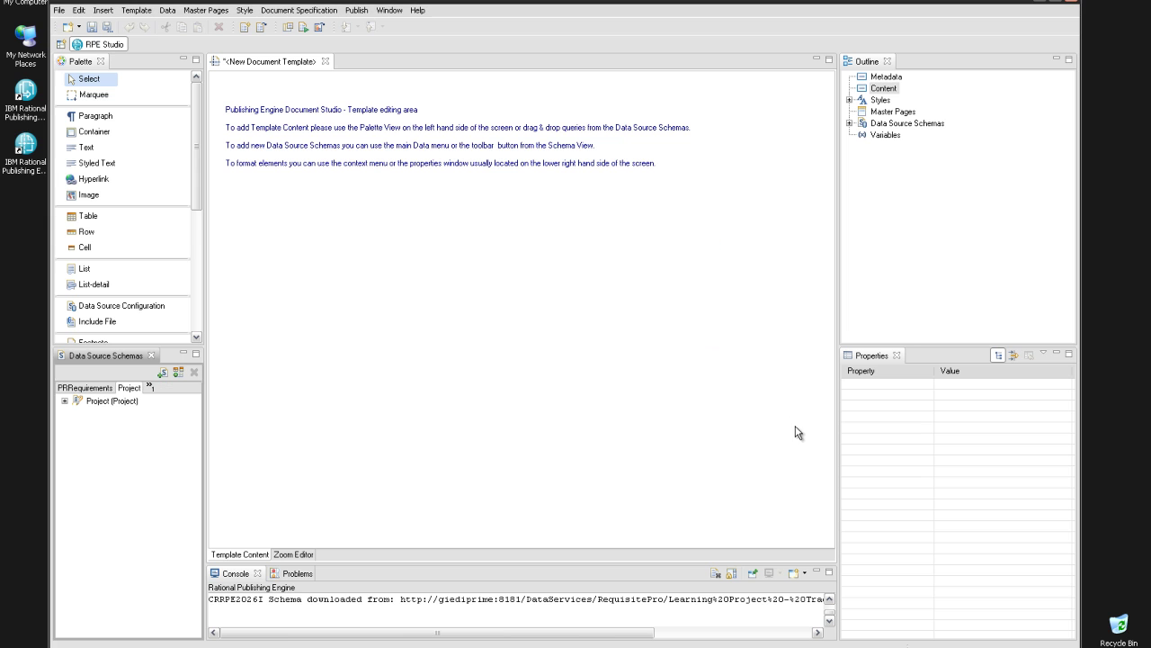
Step: Expand the Project schema's root element and insert a paragraph into the empty template content
left_click(64, 401)
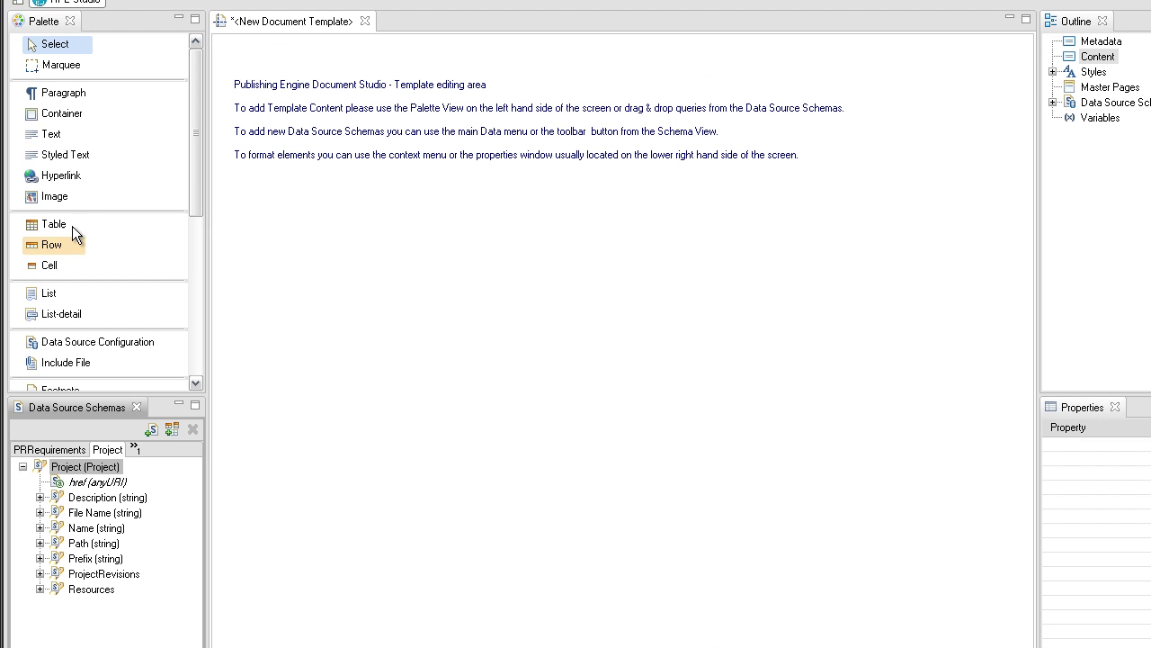
left_click(78, 97)
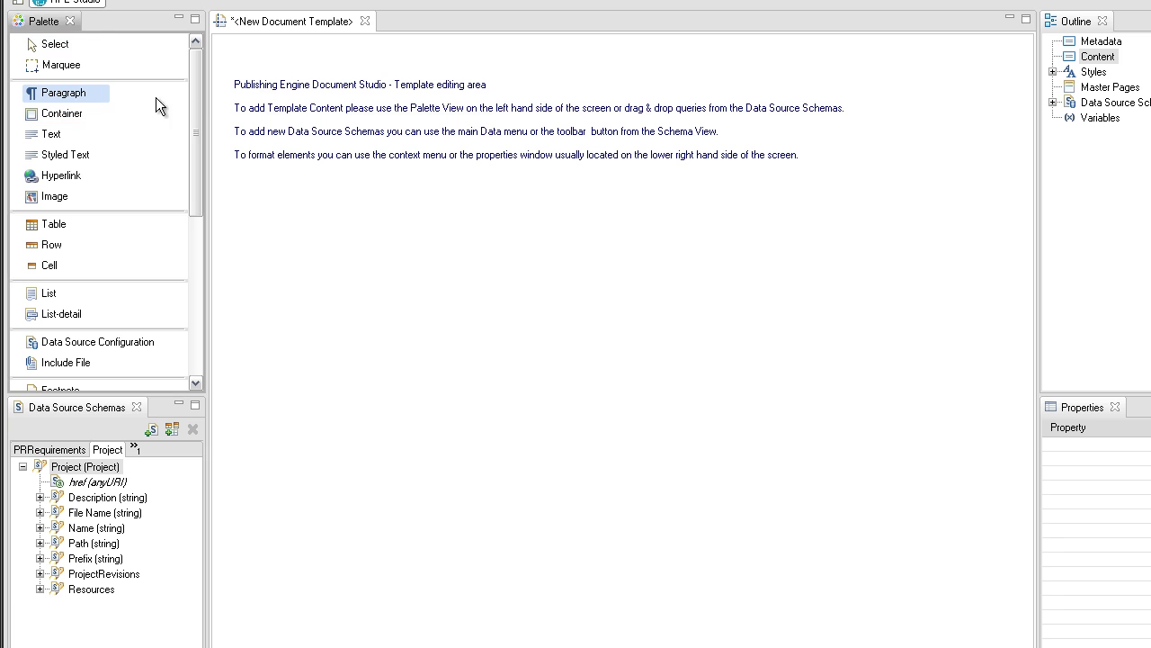
left_click(267, 101)
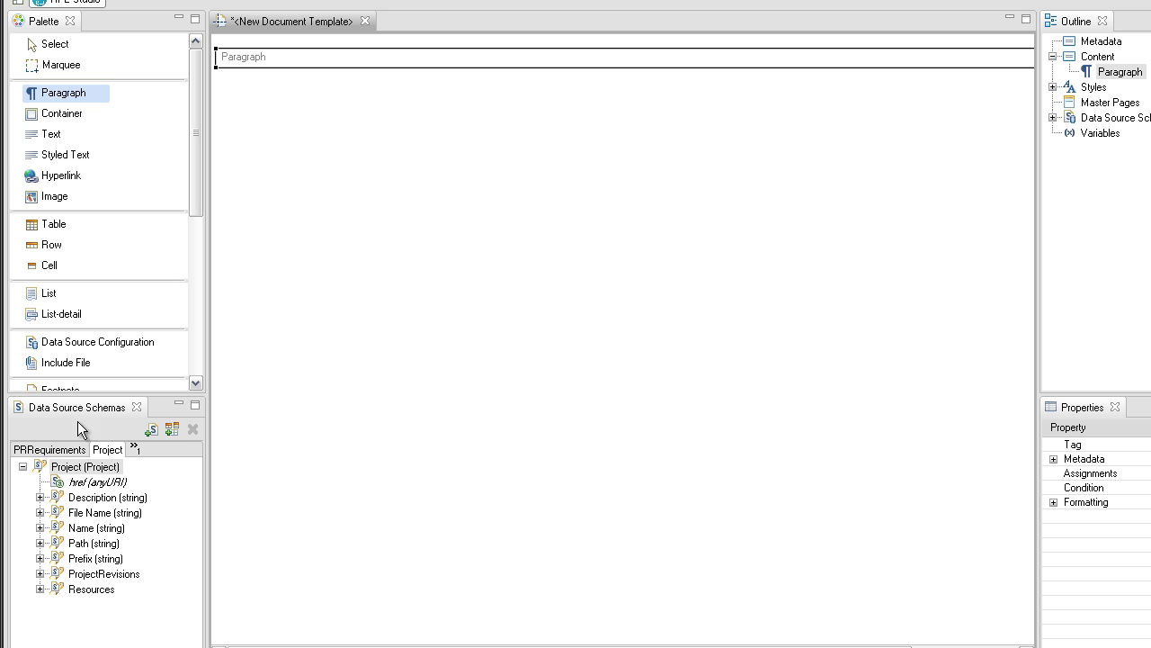
Step: Assign the SRRequirement query from the SRRequirements schema to the new paragraph
left_click(135, 448)
left_click(151, 468)
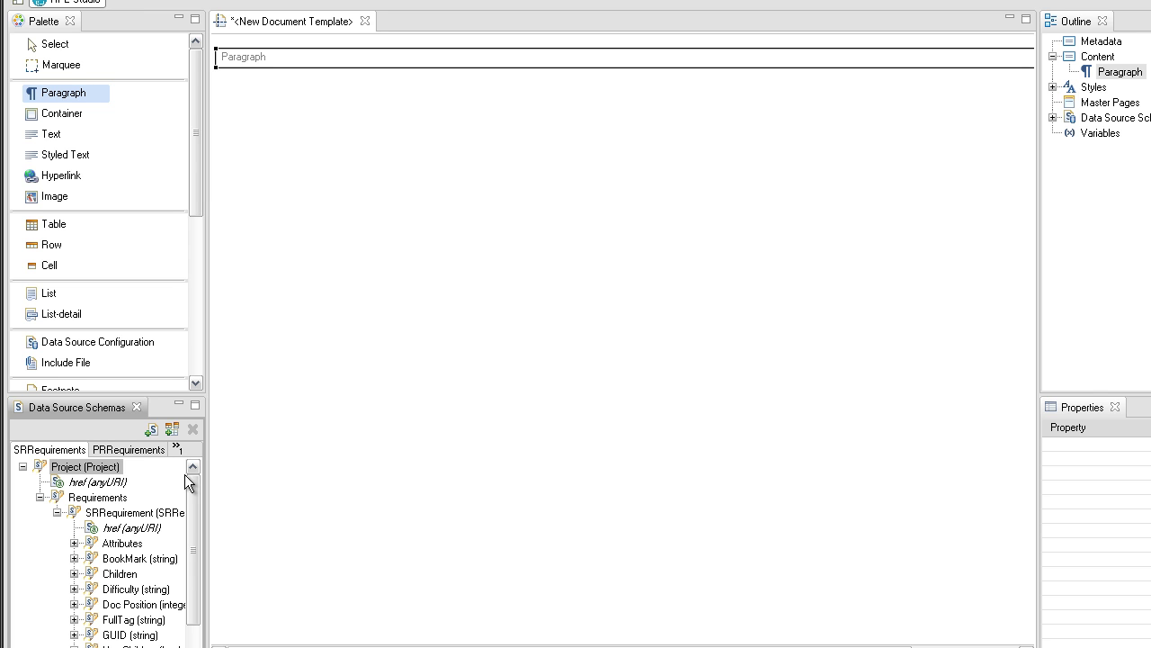
left_click_drag(135, 512, 302, 57)
Step: Nest a paragraph inside the SRRequirement paragraph and add FullTag to it as a value in the $1 context
left_click(267, 62)
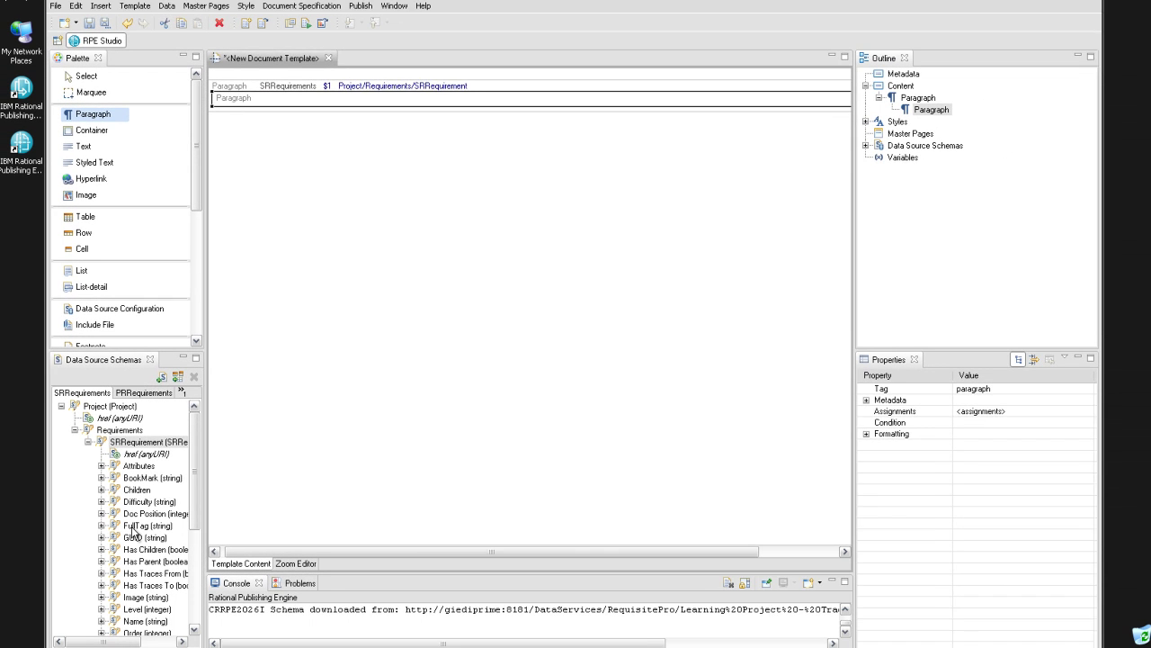
left_click(114, 623)
left_click_drag(135, 527, 271, 106)
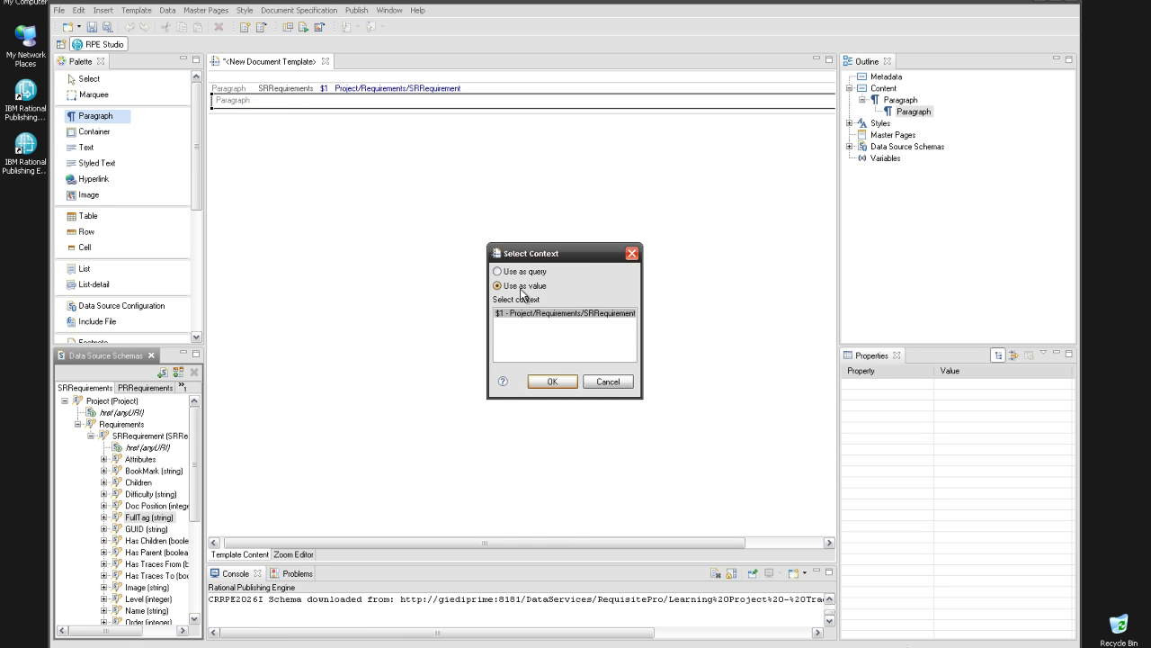
left_click(557, 382)
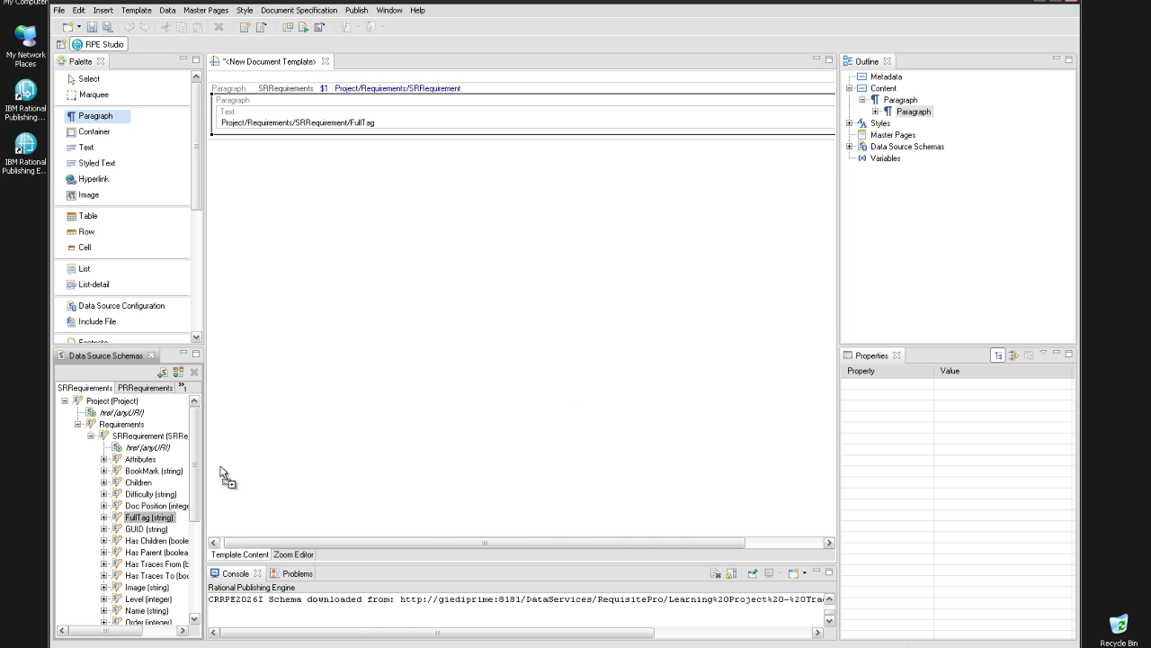
Step: Add the Text attribute of SRRequirement after FullTag in the nested paragraph, as a value in the $1 context
left_click_drag(192, 476, 186, 545)
scroll(180, 558, "down", 1)
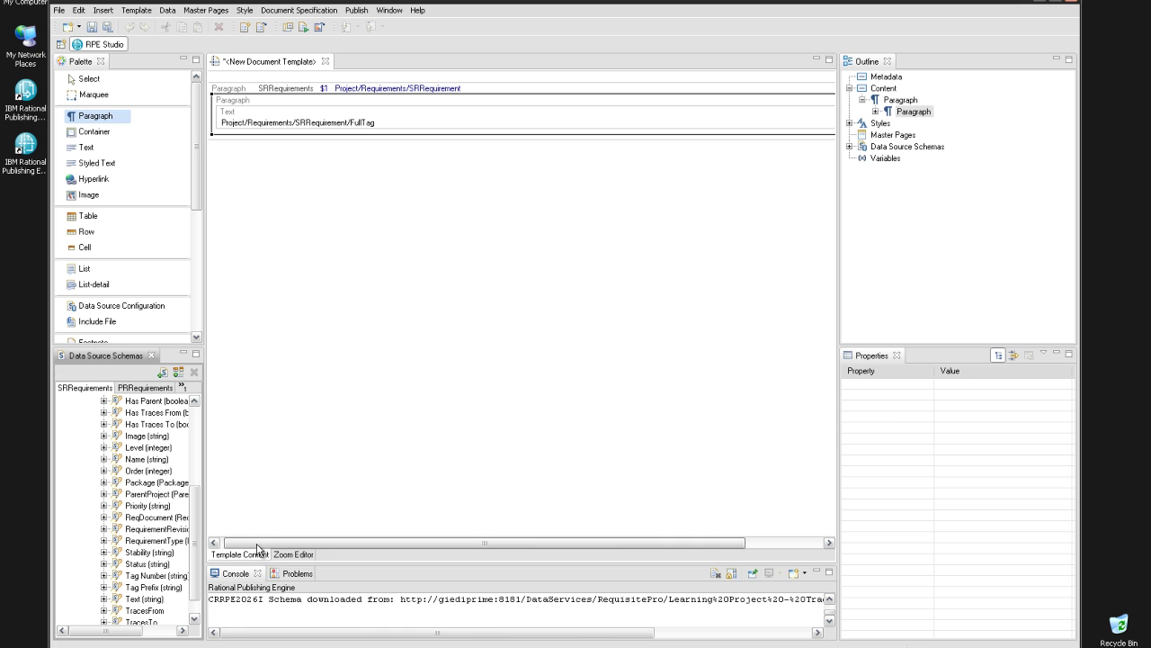
left_click_drag(272, 545, 350, 548)
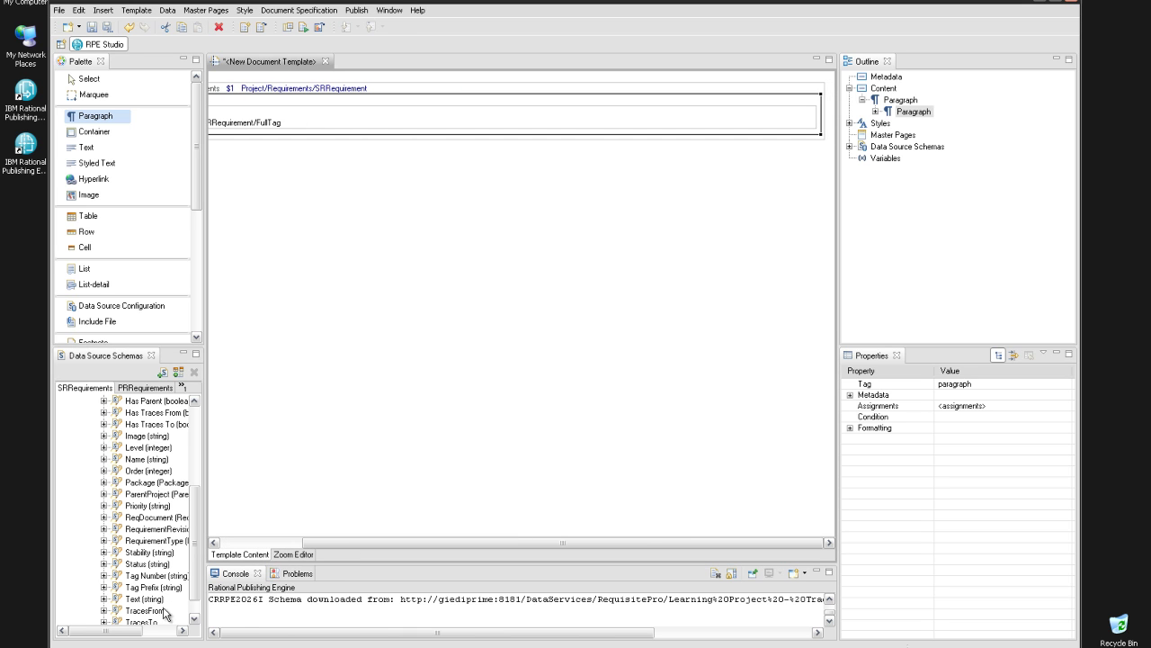
left_click_drag(146, 599, 820, 123)
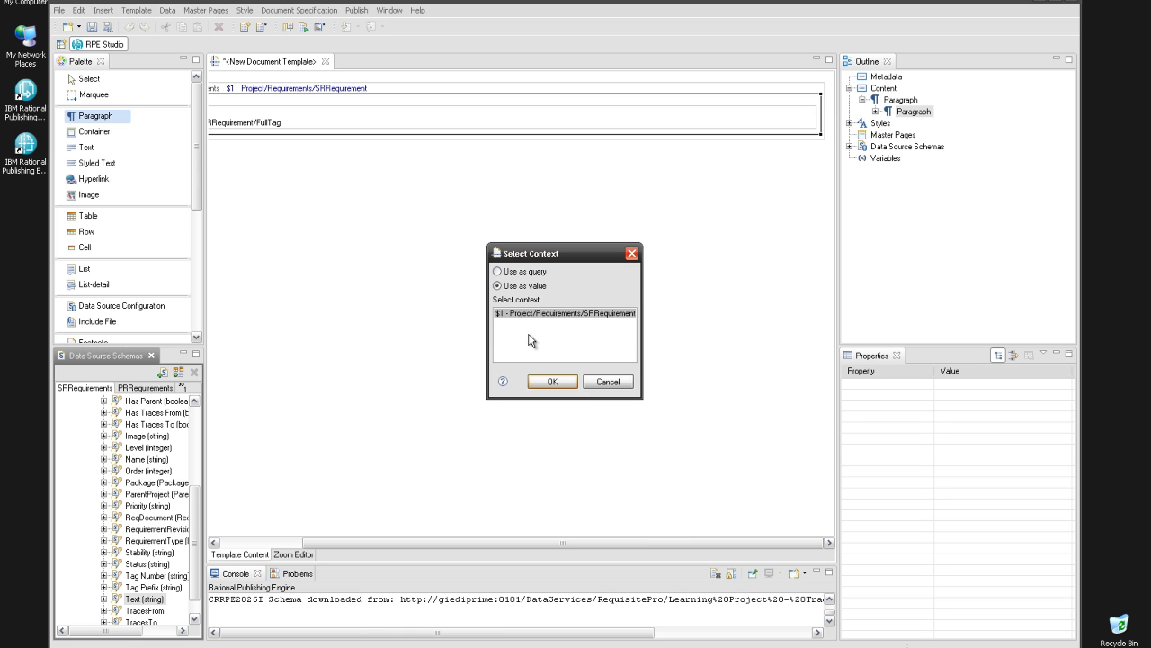
left_click(550, 381)
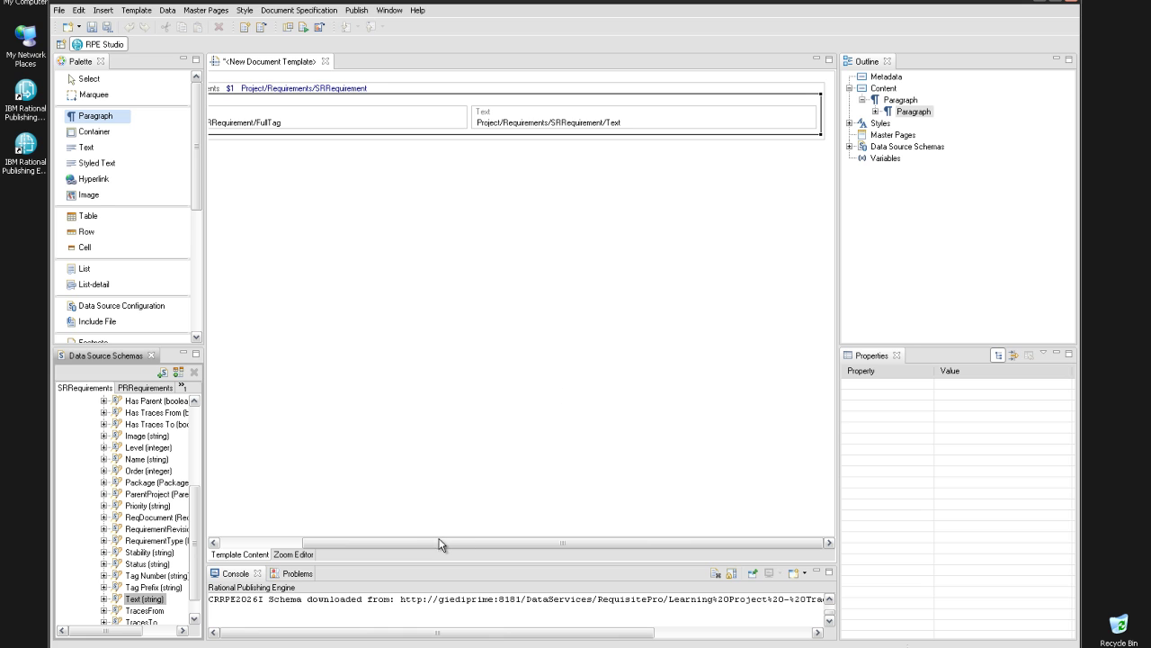
Step: Add a second paragraph inside the SRRequirement paragraph and insert a text element with the content Status
left_click_drag(440, 545, 336, 545)
left_click_drag(95, 115, 237, 142)
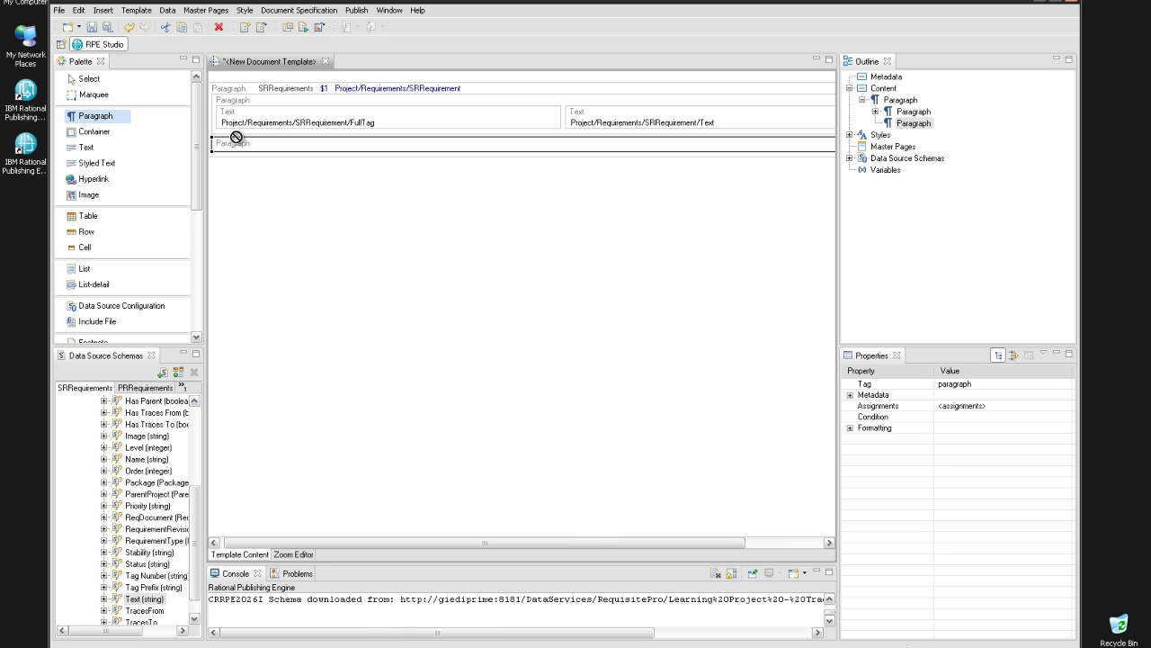
left_click_drag(99, 148, 230, 144)
left_click(102, 84)
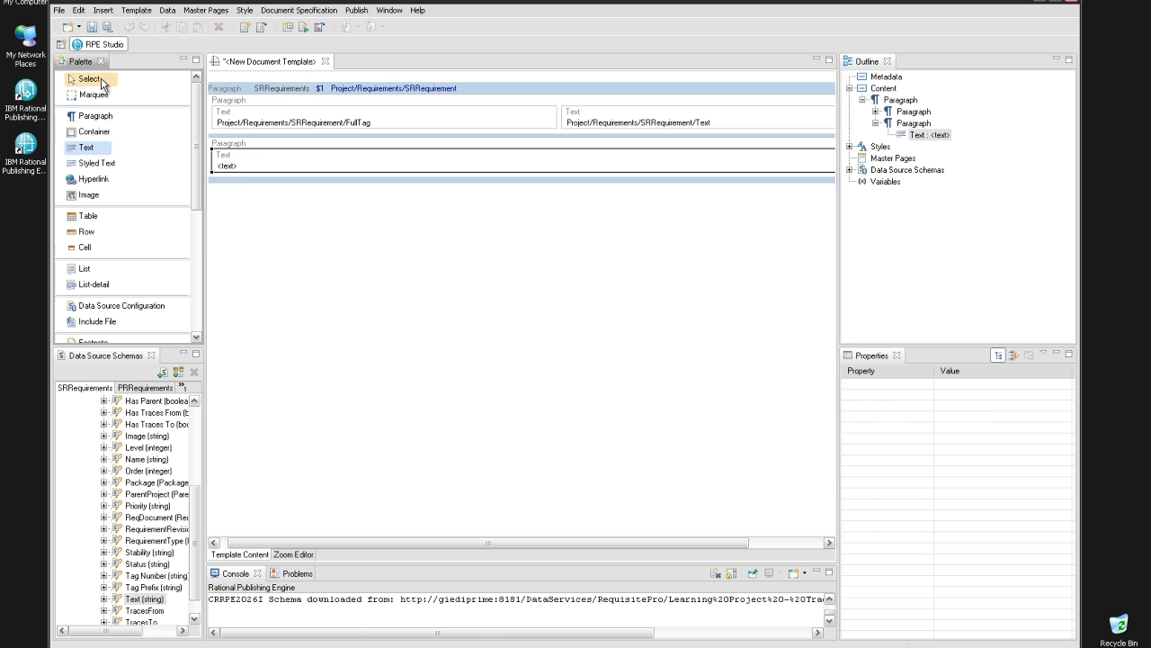
double_click(238, 169)
type("Status")
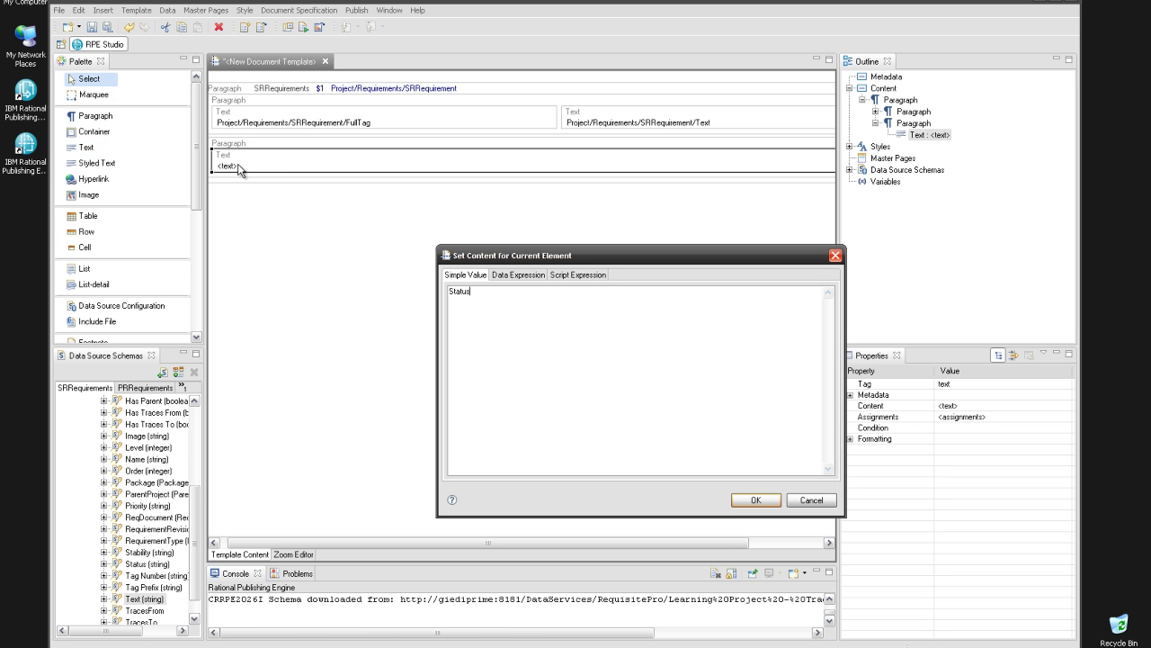
left_click(753, 501)
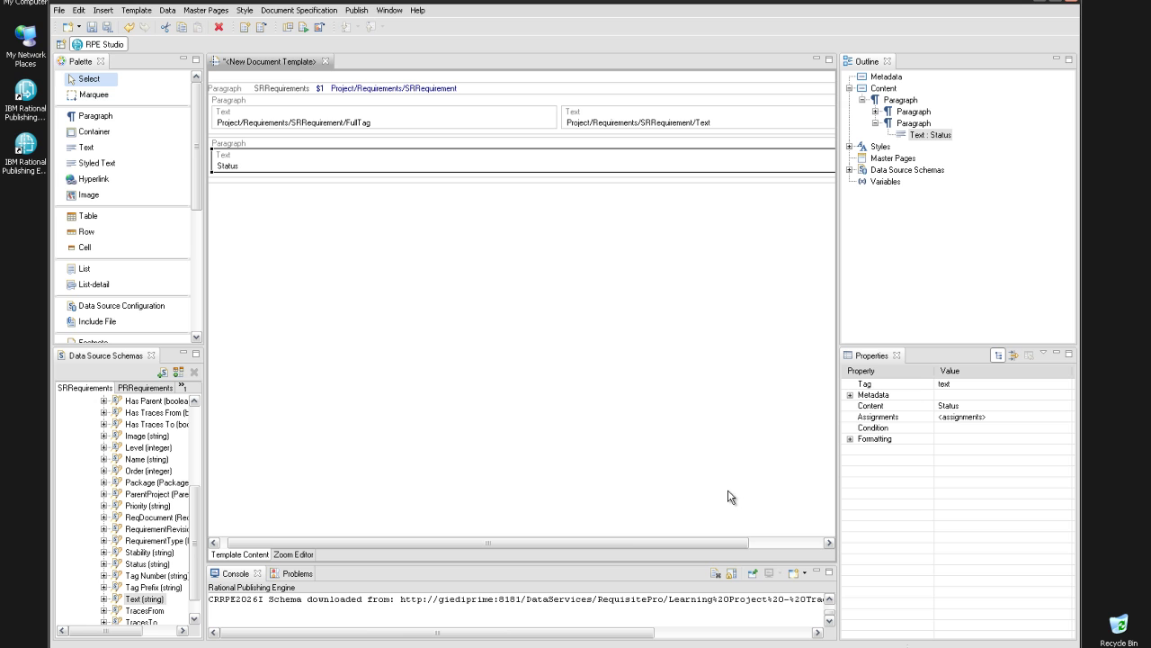
Step: Add the Status attribute of SRRequirement after the Status label in the second nested paragraph, as a value in the $1 context
left_click_drag(628, 543, 709, 542)
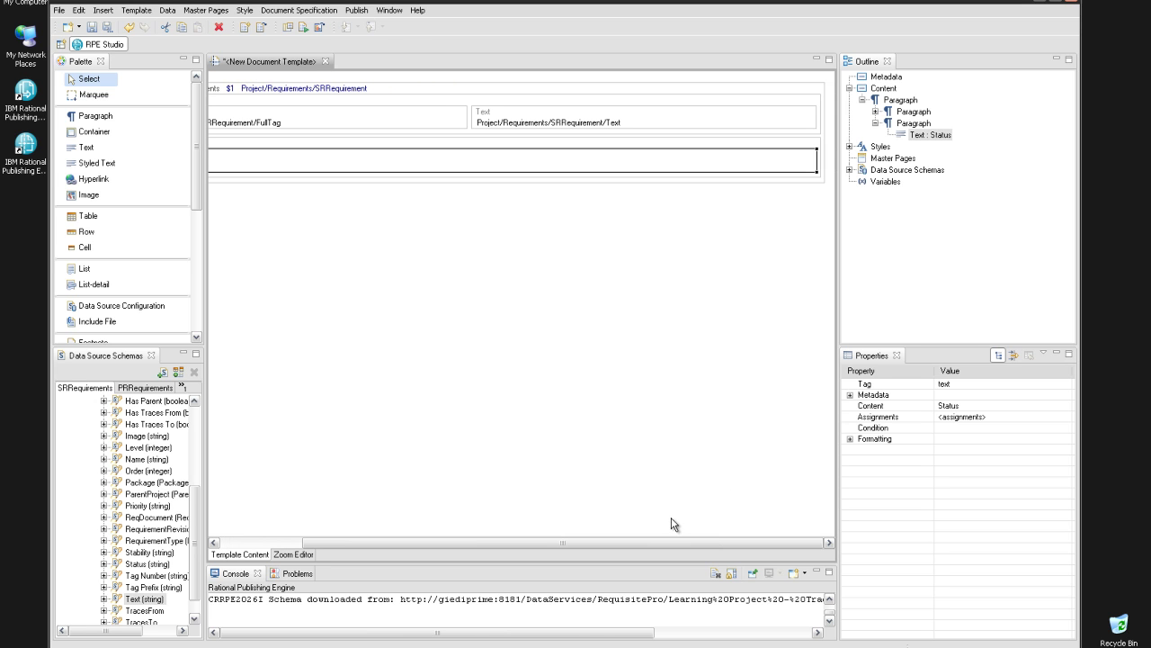
left_click_drag(194, 526, 820, 180)
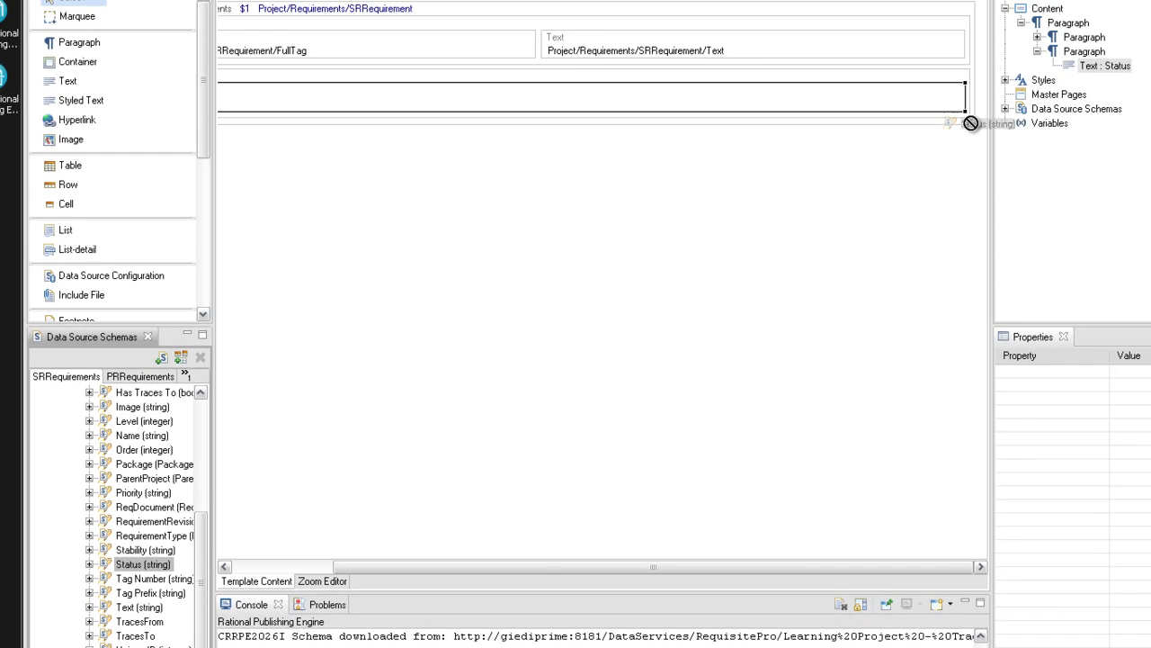
left_click_drag(971, 123, 1024, 81)
left_click(647, 239)
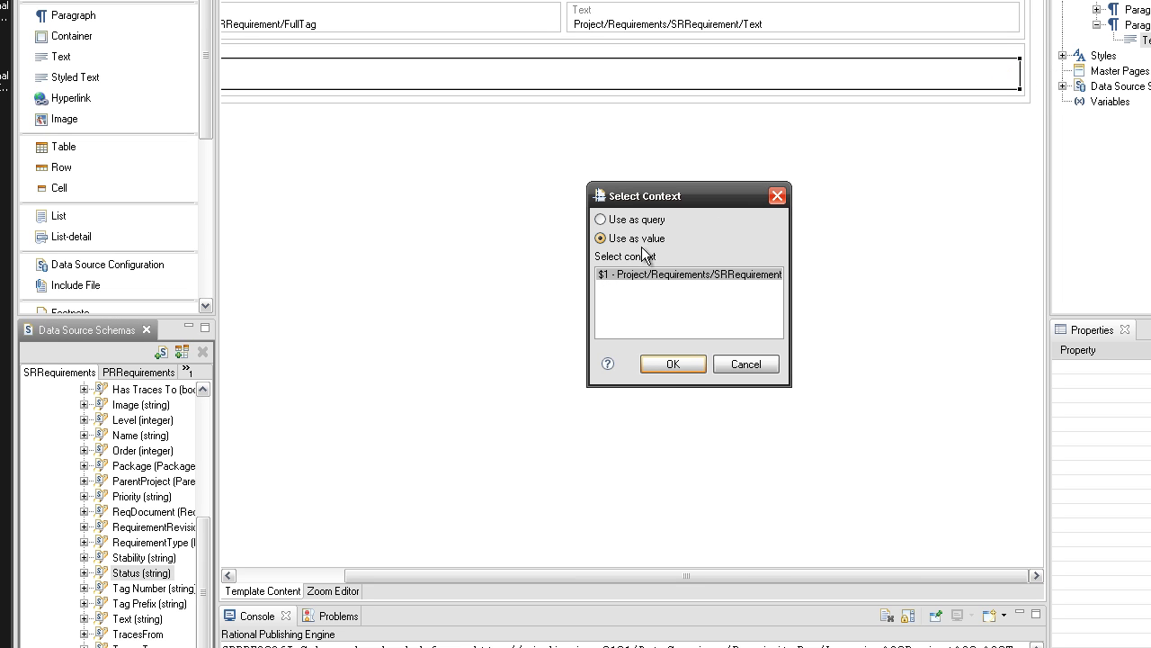
left_click(671, 363)
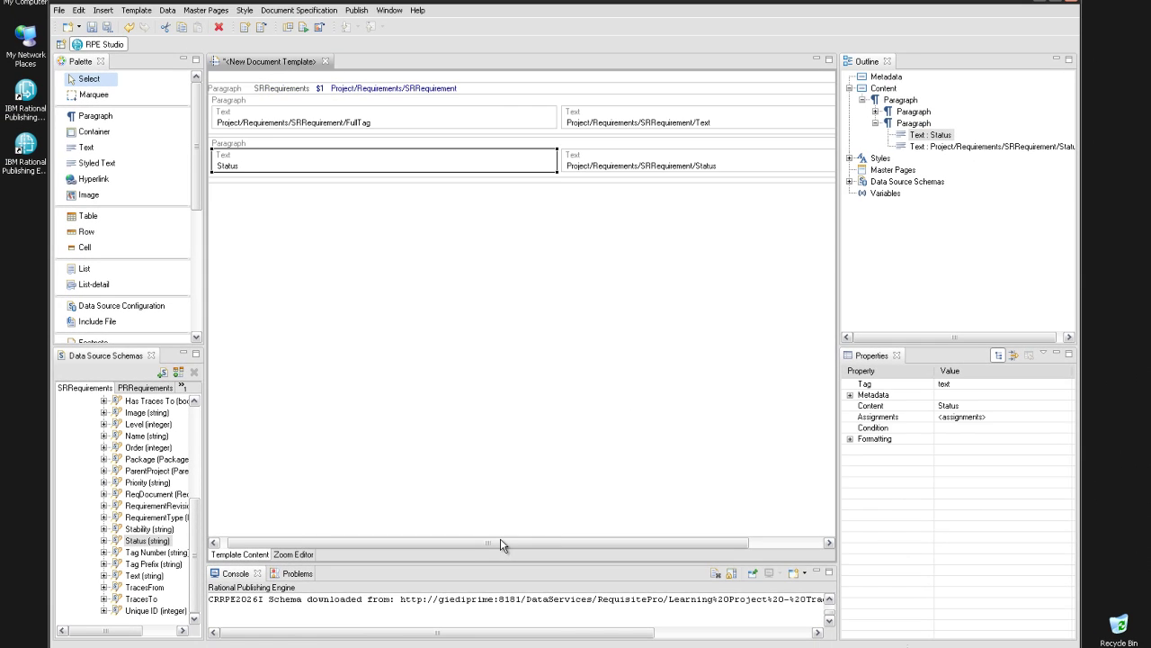
left_click_drag(492, 543, 459, 546)
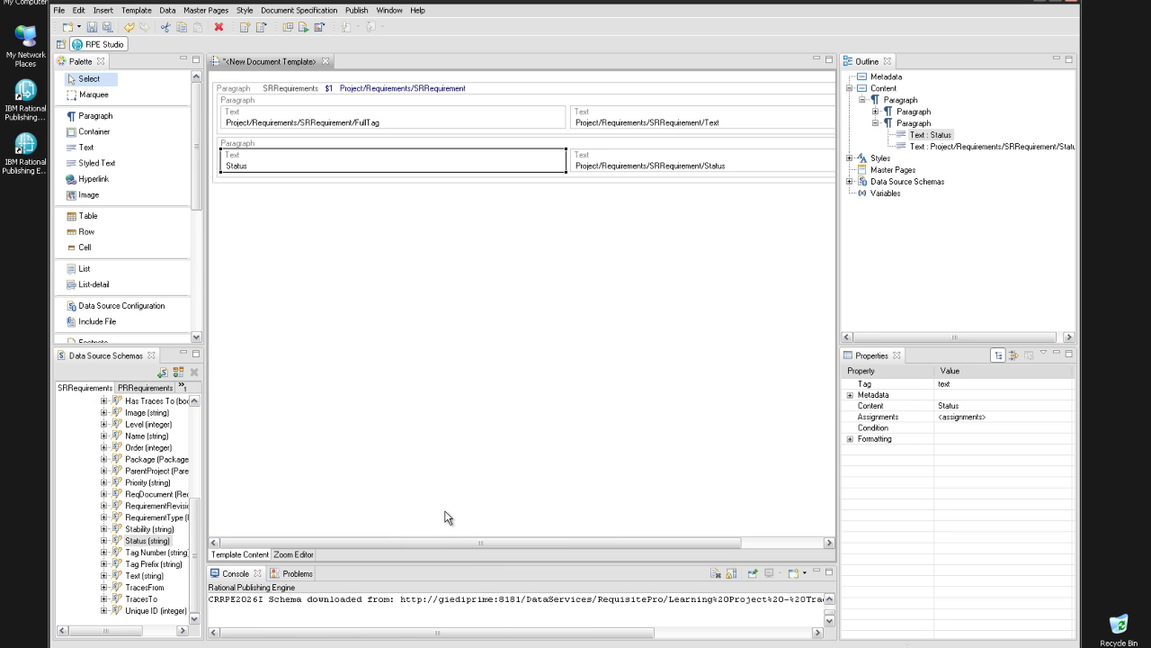
Step: Save the document template to the Desktop as template
left_click(93, 28)
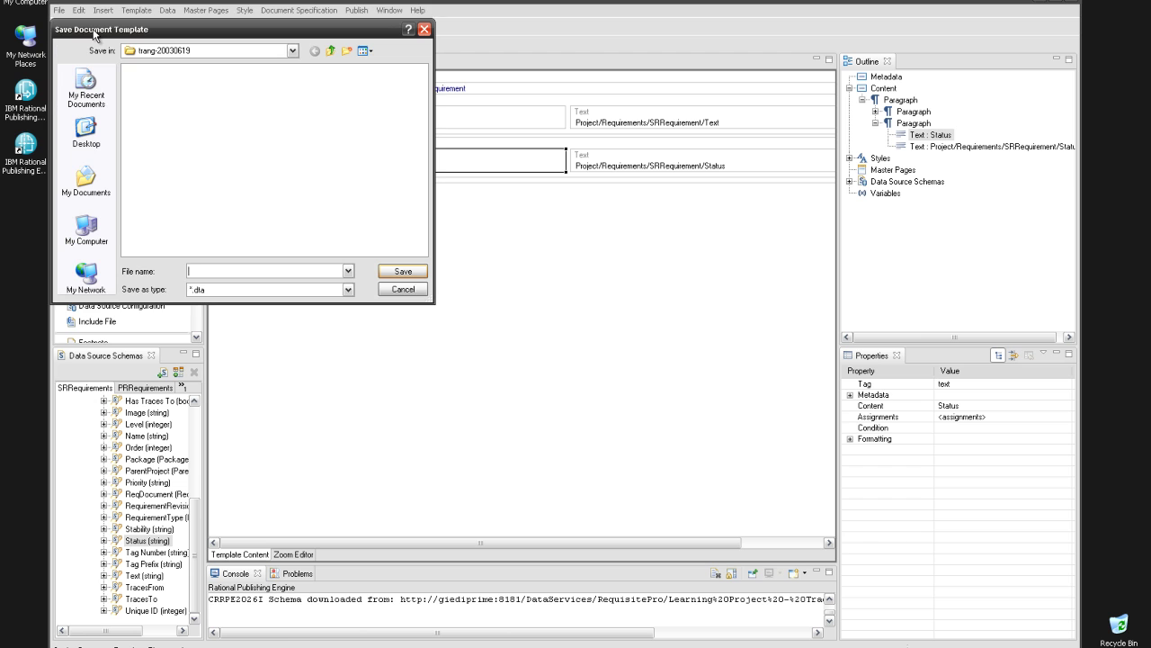
left_click(90, 135)
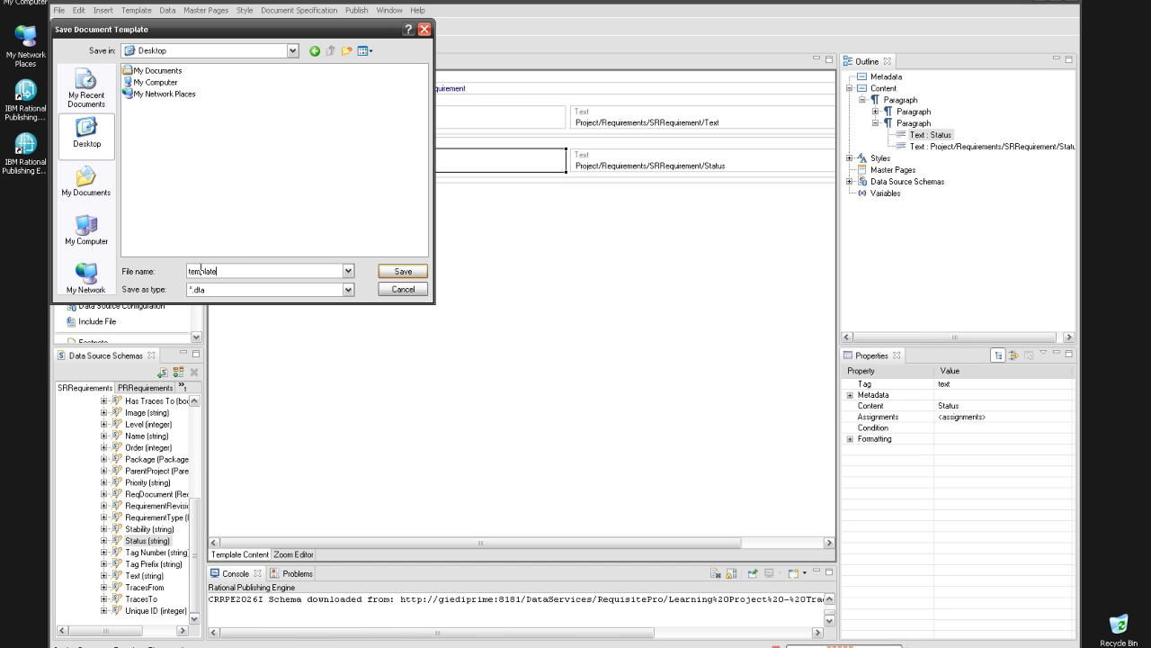
left_click(404, 273)
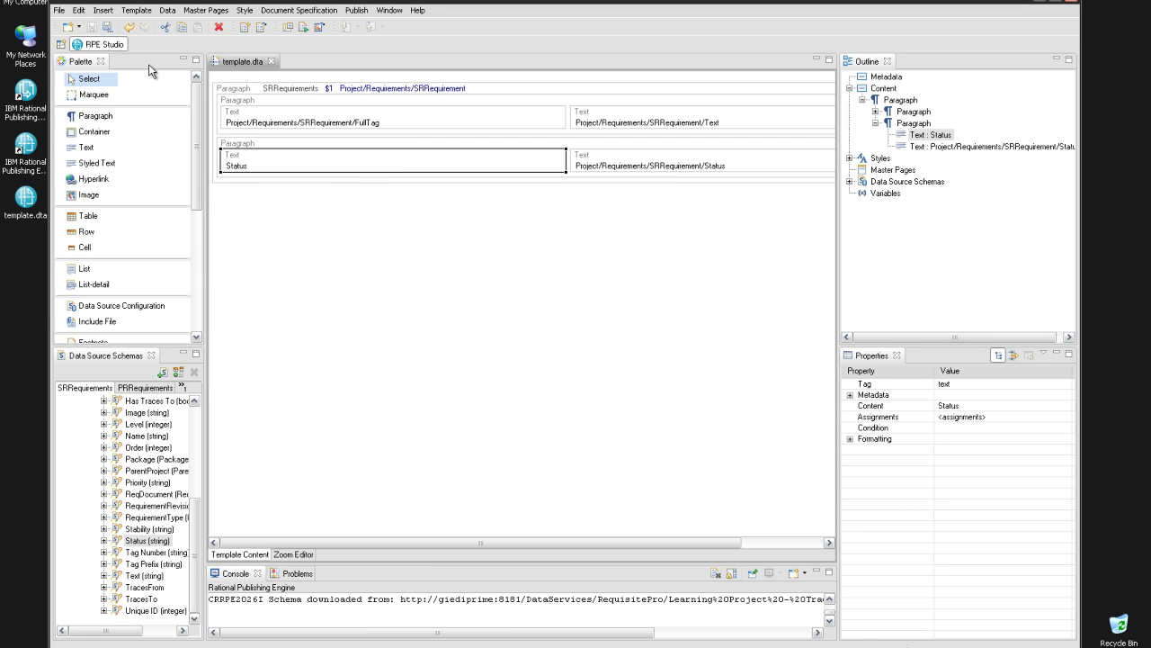
Step: Open the RPE Launcher perspective
left_click(61, 44)
left_click(66, 59)
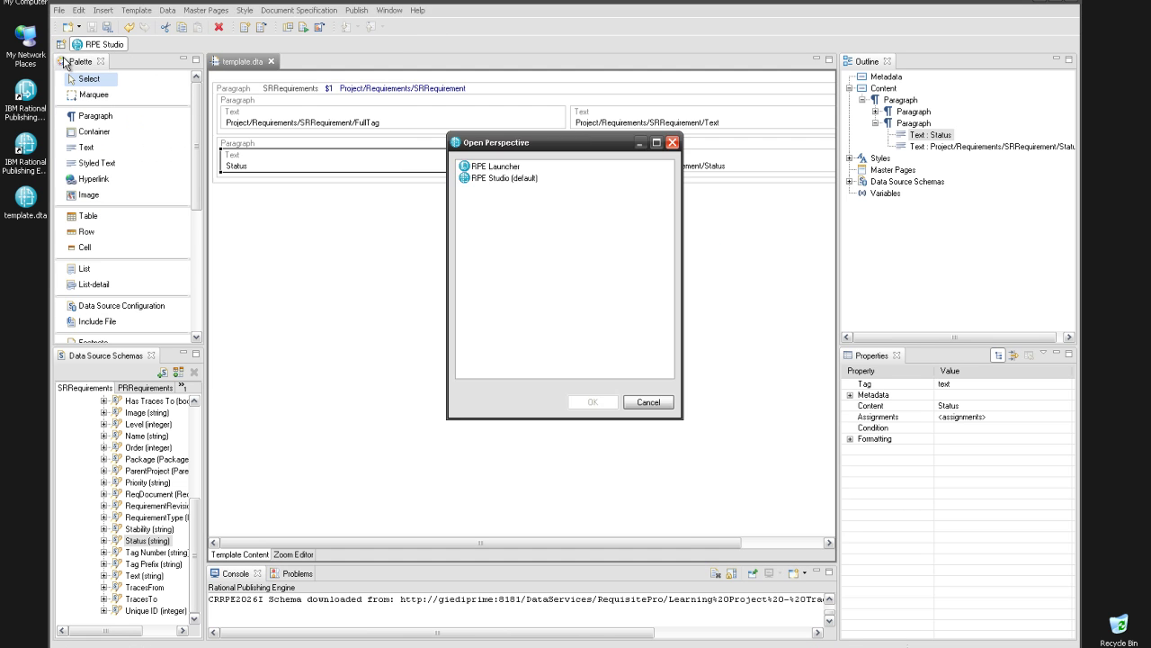
left_click(481, 168)
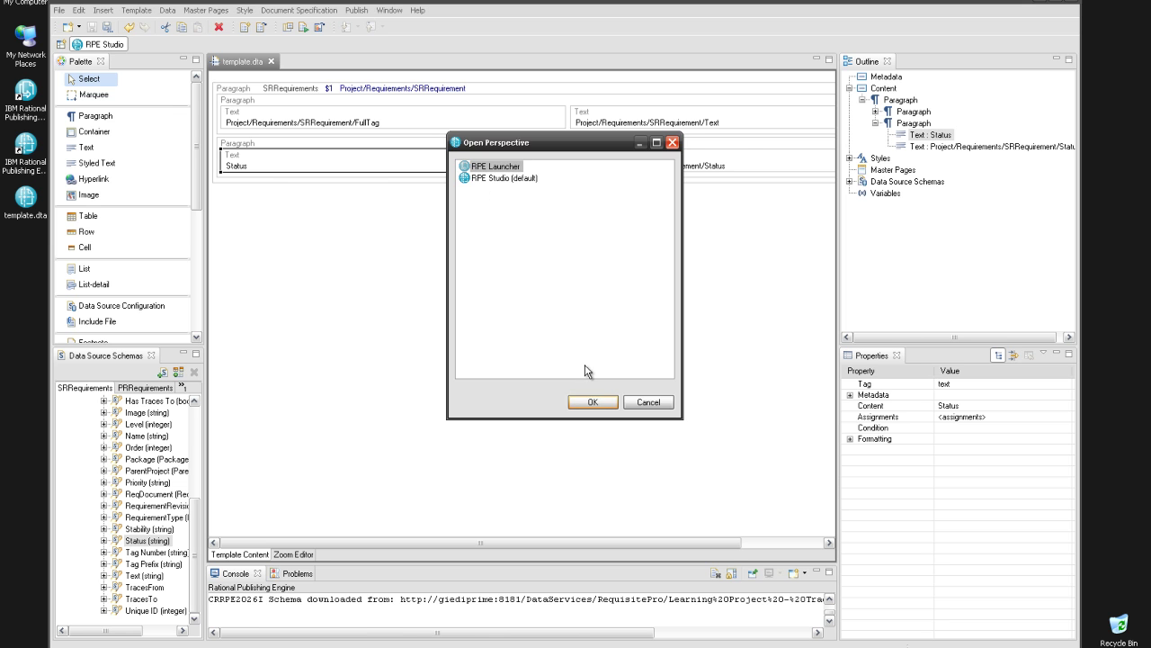
left_click(591, 403)
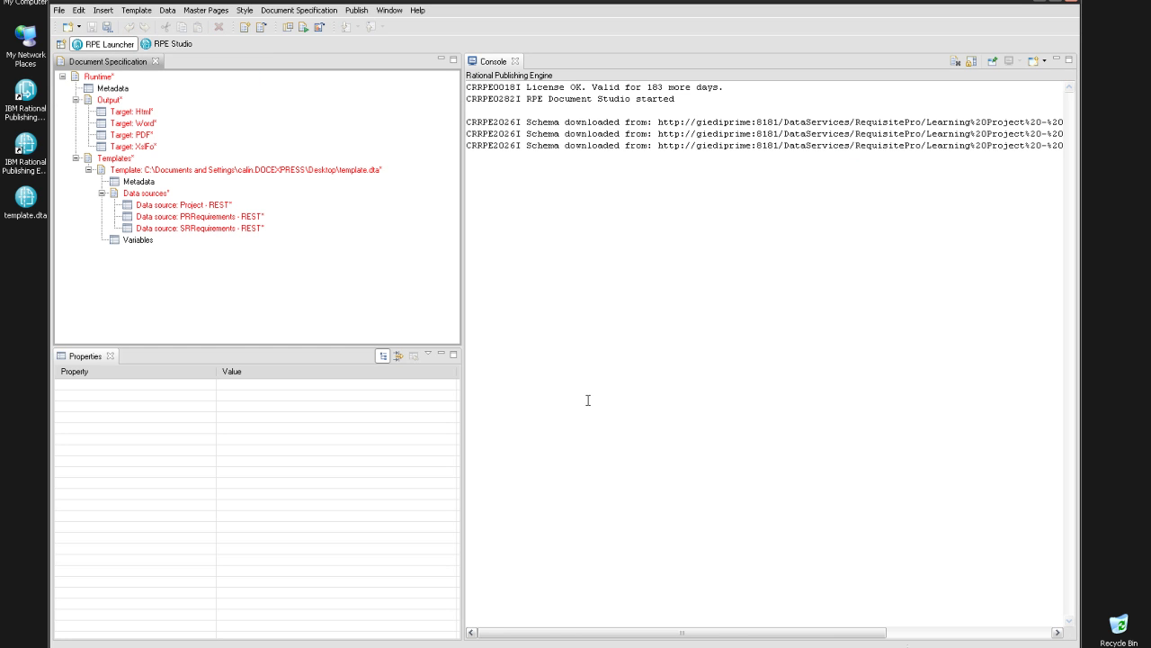
right_click(189, 208)
left_click(203, 213)
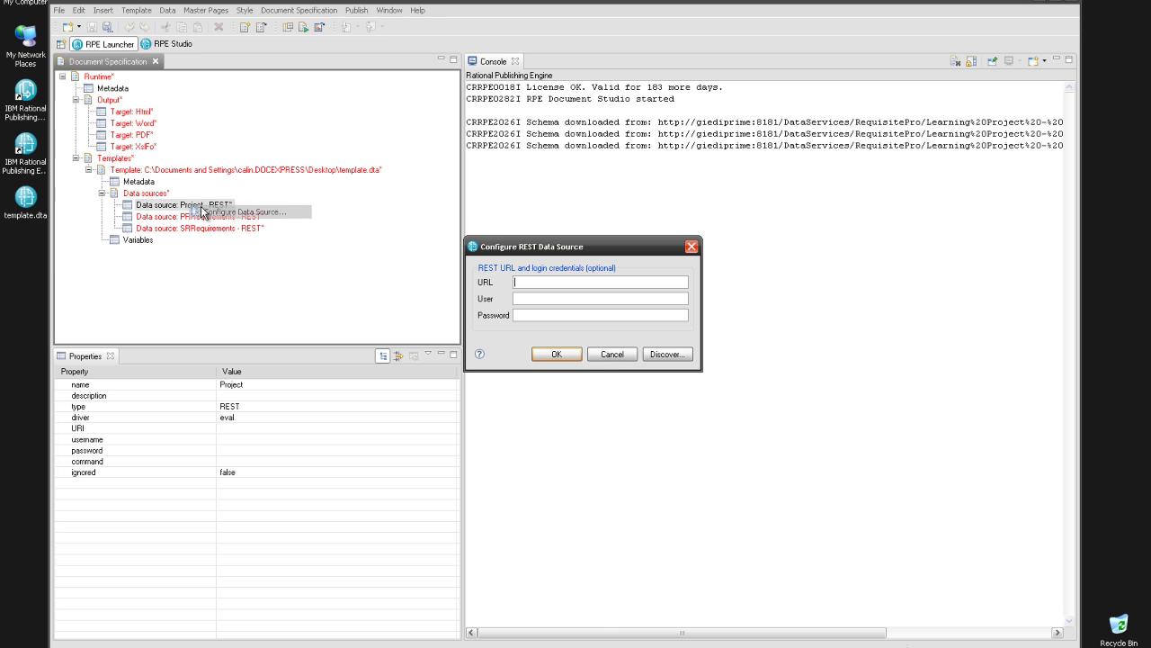
left_click(663, 356)
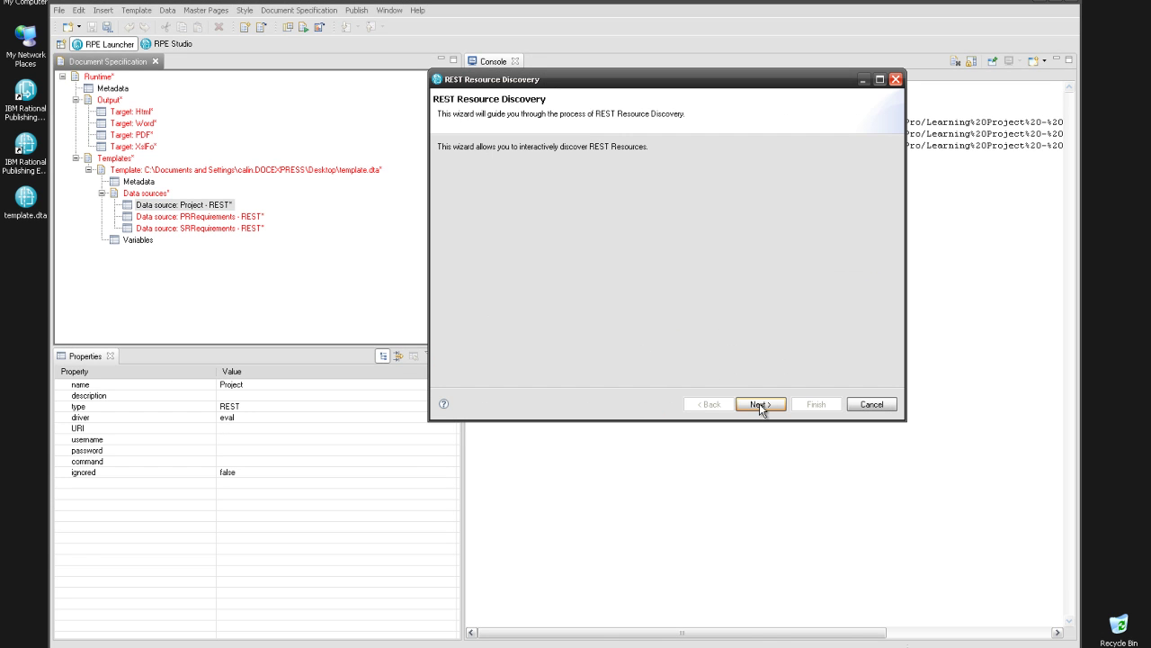
left_click(759, 404)
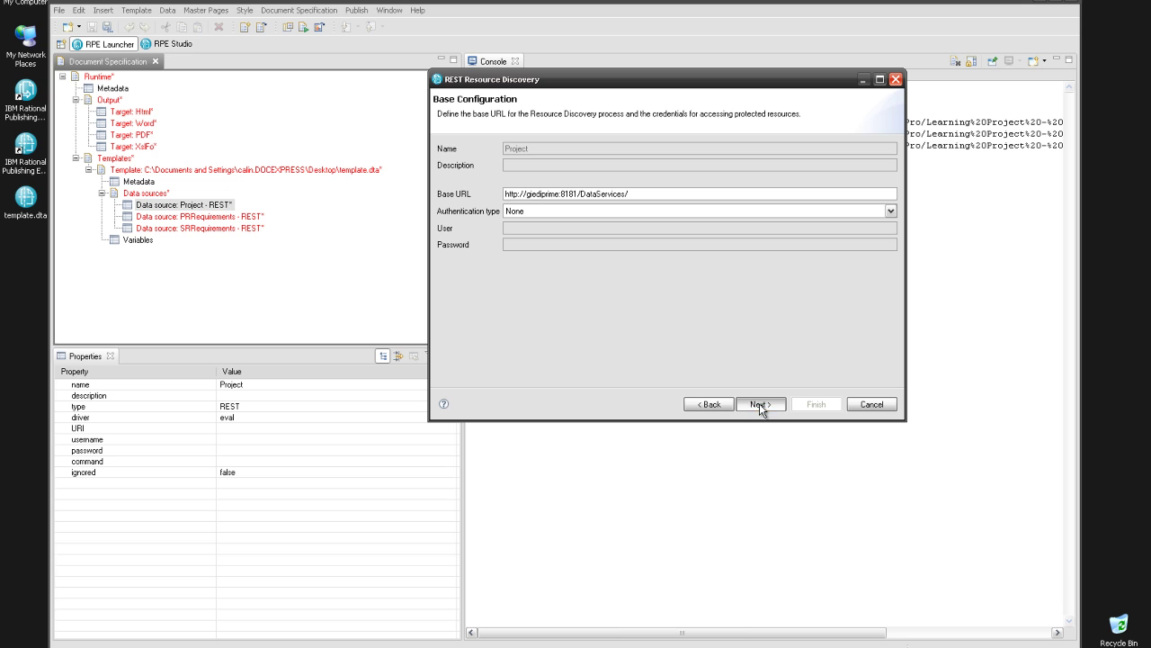
left_click(759, 403)
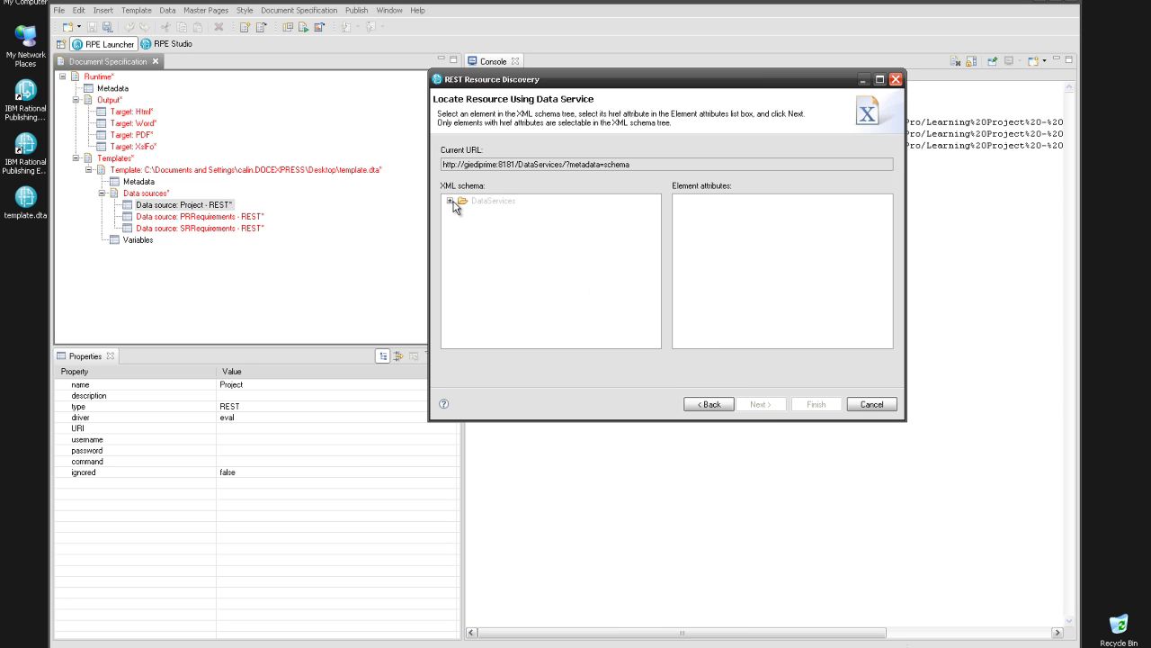
Step: Use the href of the Adaptor element under Adaptors and continue the discovery from the RequisitePro URL
left_click(450, 200)
left_click(463, 212)
left_click(504, 224)
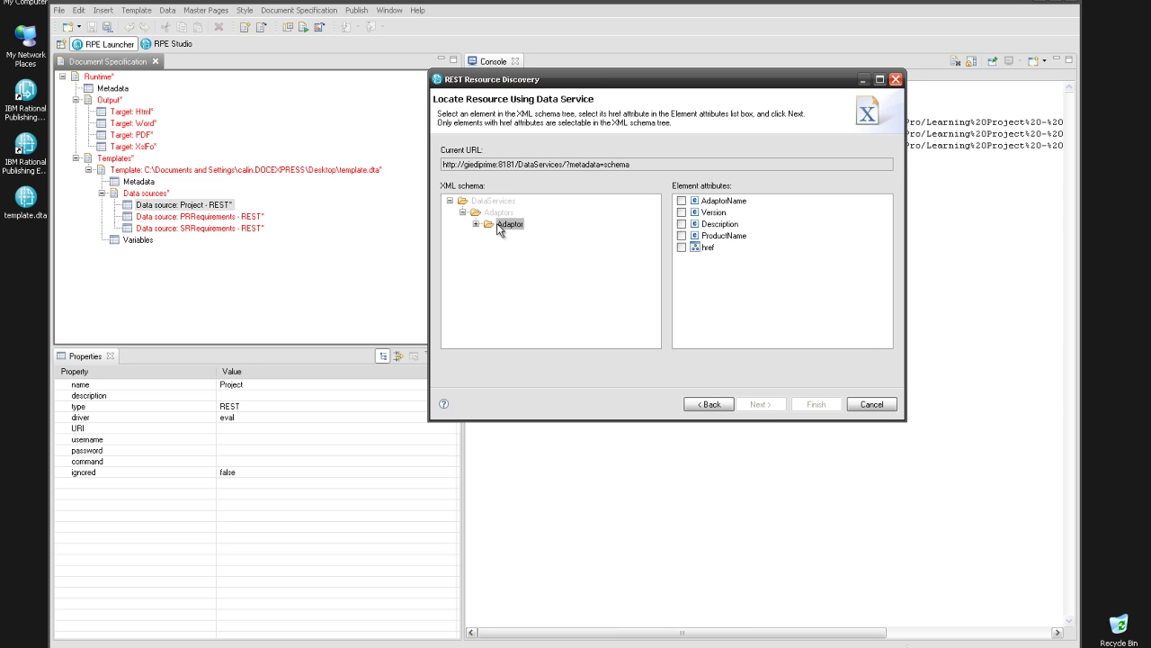
left_click(682, 247)
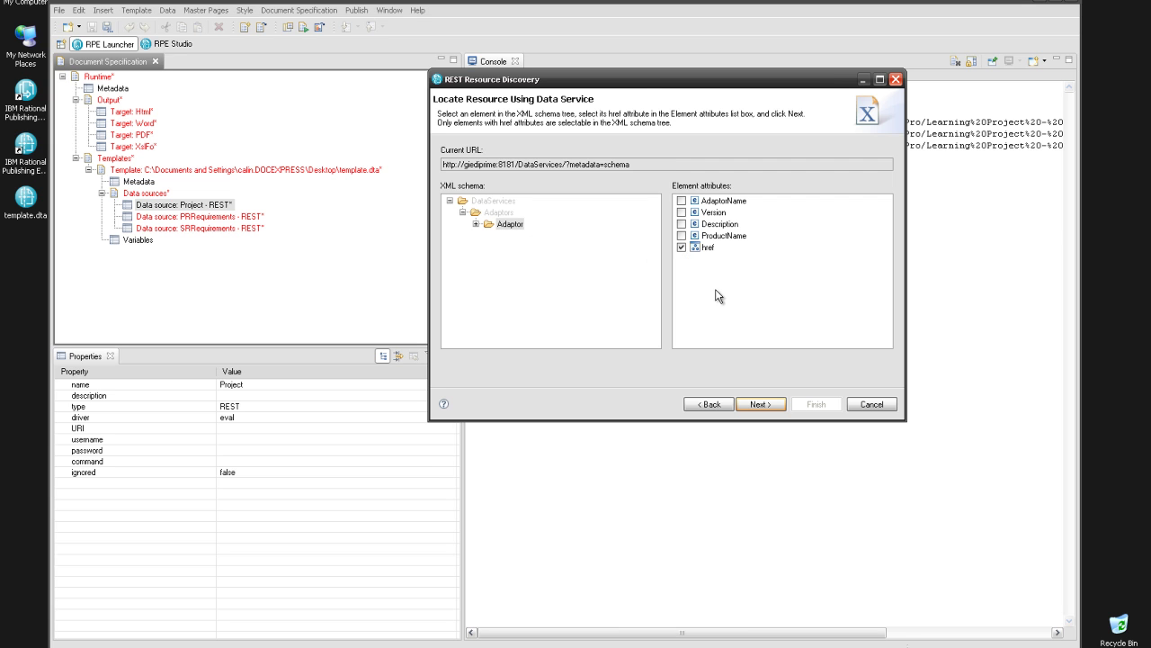
left_click(759, 404)
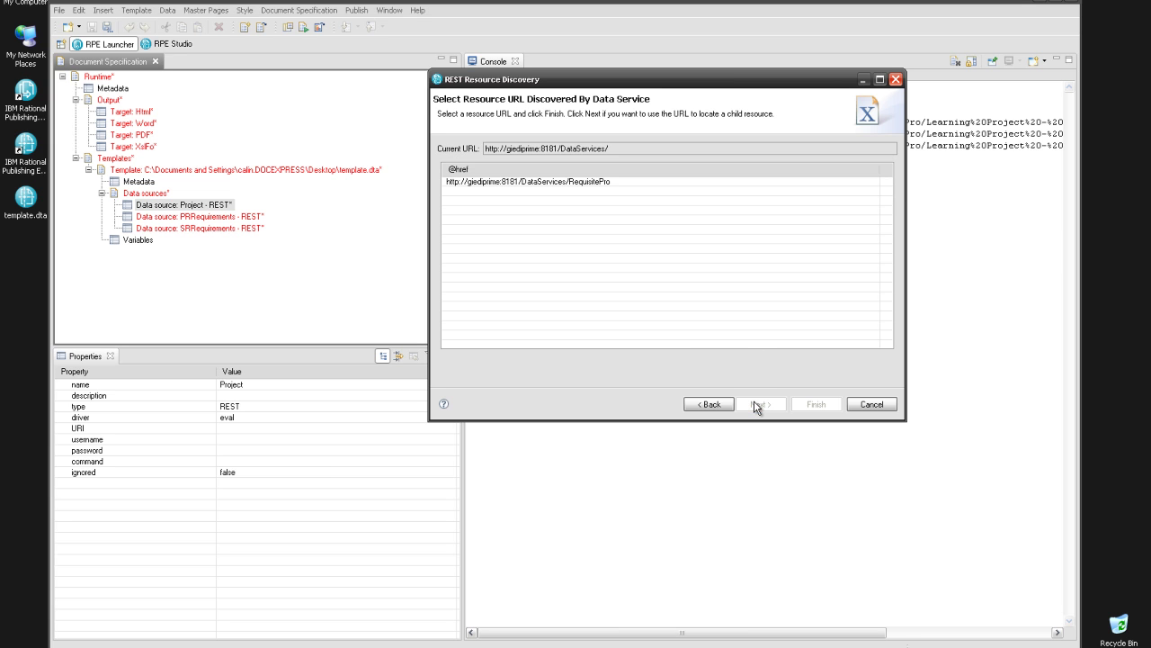
left_click(580, 183)
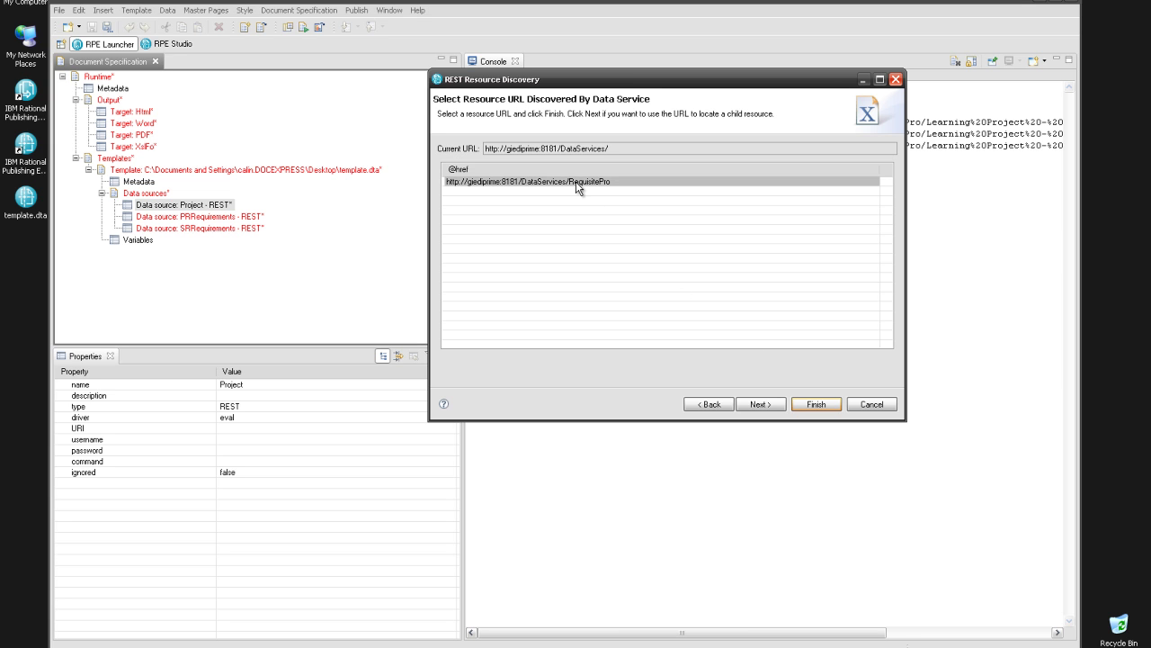
left_click(760, 405)
Step: Use the href of the Project element, choose the Learning Project - Traditional URL and apply it to the Project data source
left_click(451, 202)
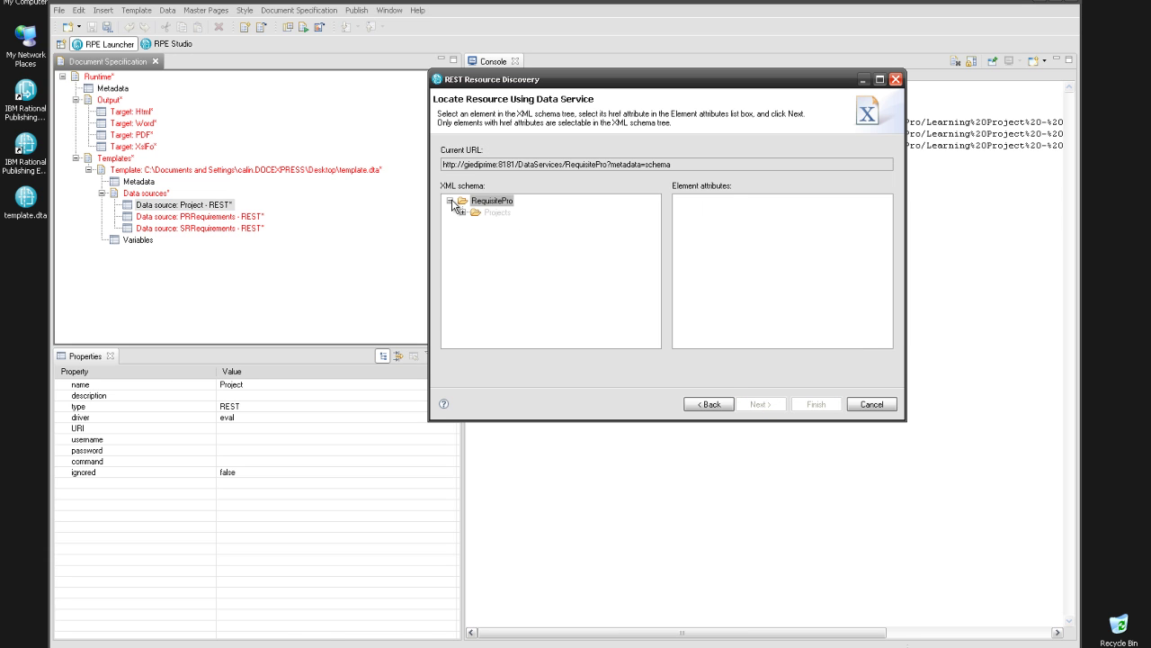
left_click(462, 212)
left_click(499, 224)
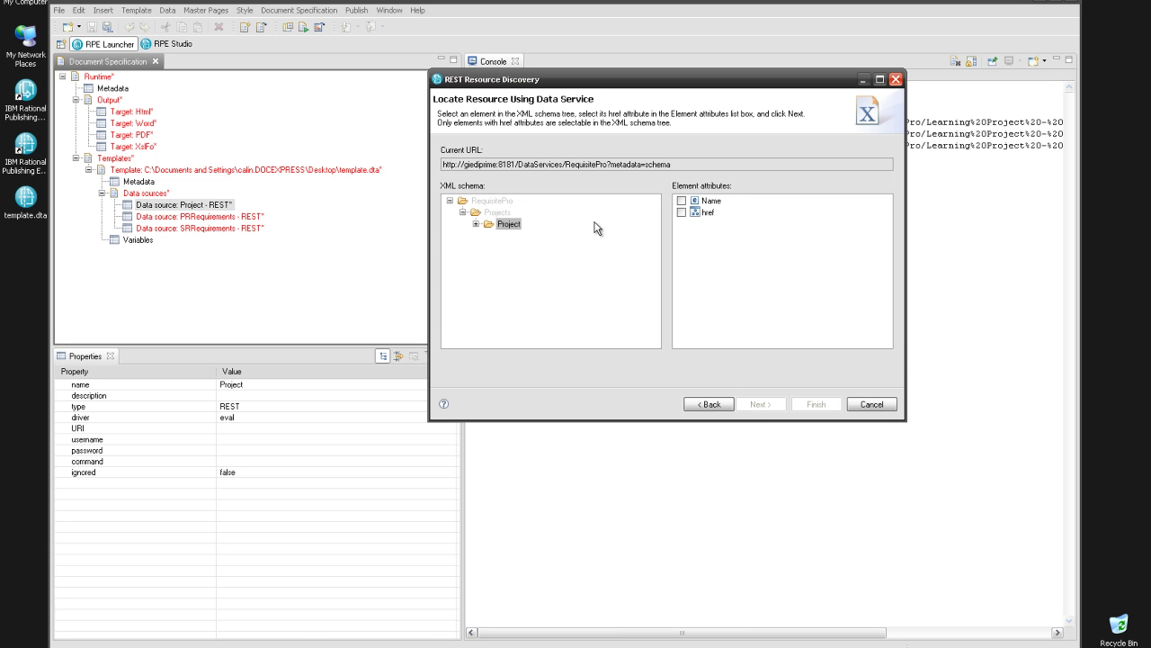
left_click(682, 212)
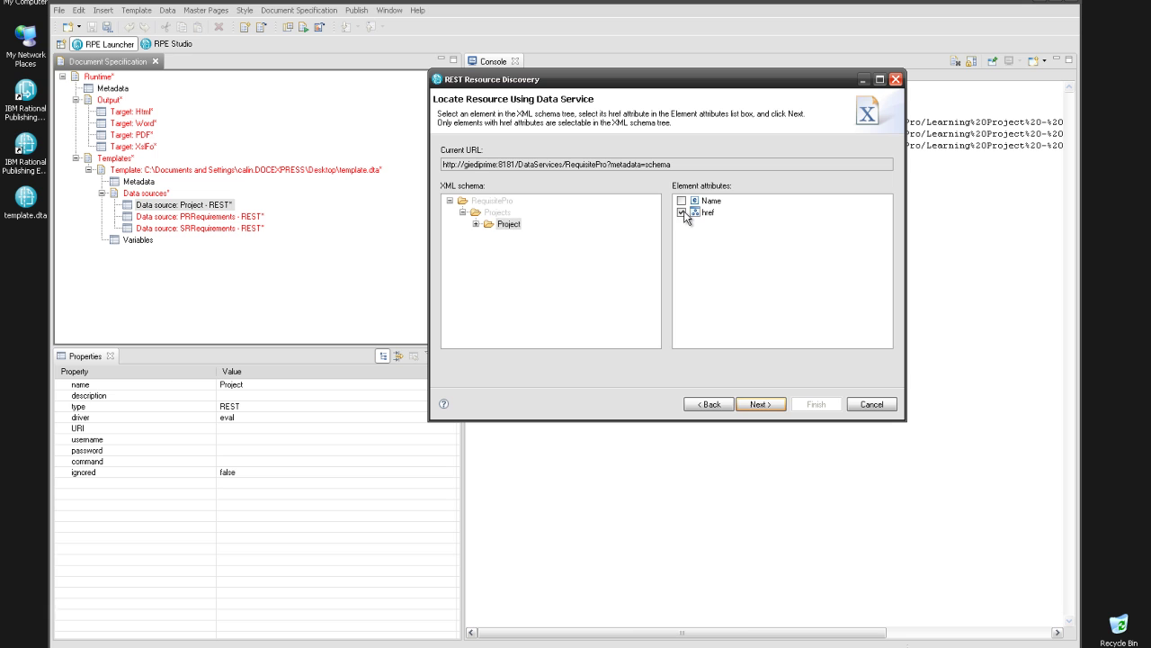
left_click(756, 402)
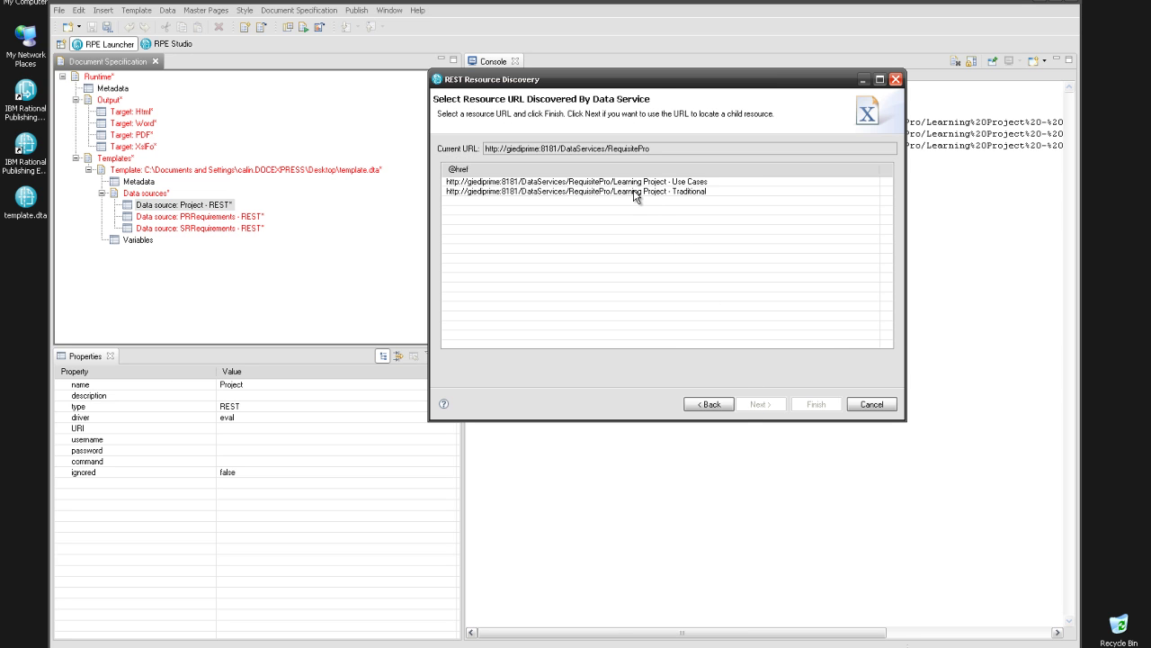
left_click(634, 192)
left_click(815, 402)
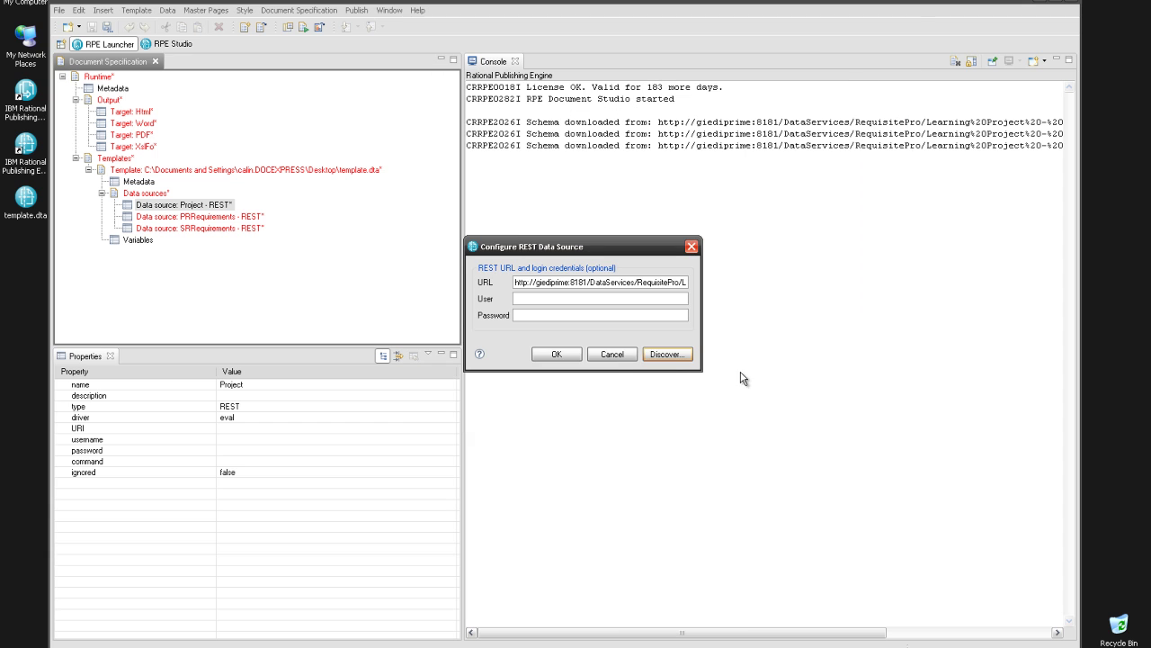
left_click(556, 354)
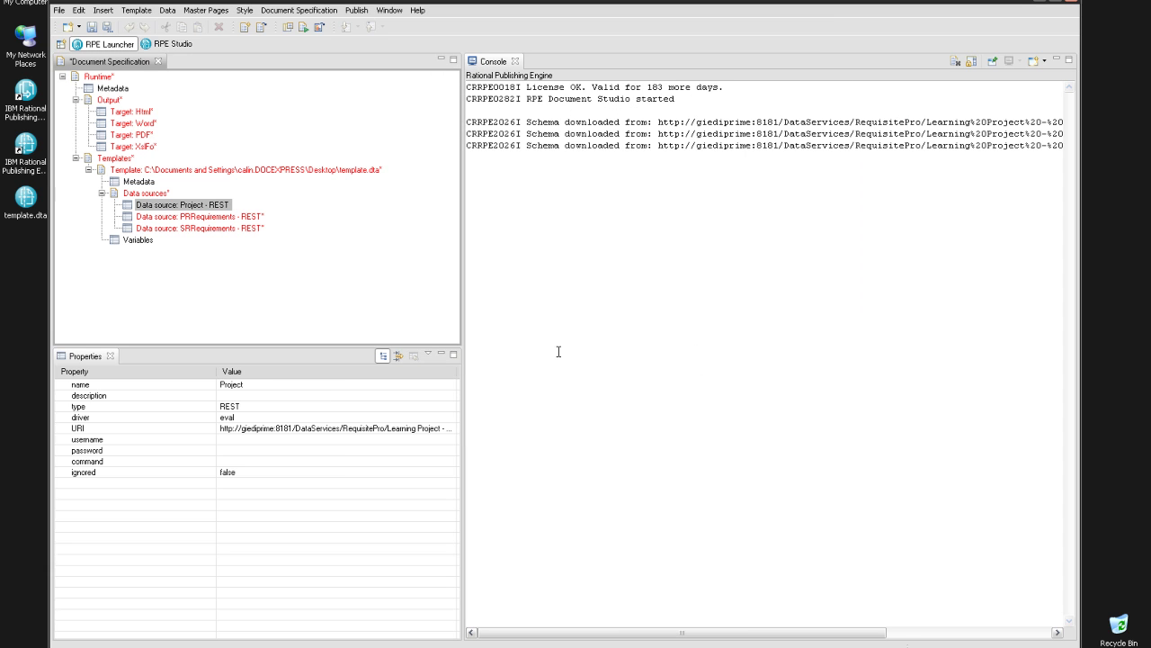
Step: Select the SRRequirements data source and publish the document specification to the HTML, Word, PDF and XSL-FO targets
left_click(239, 228)
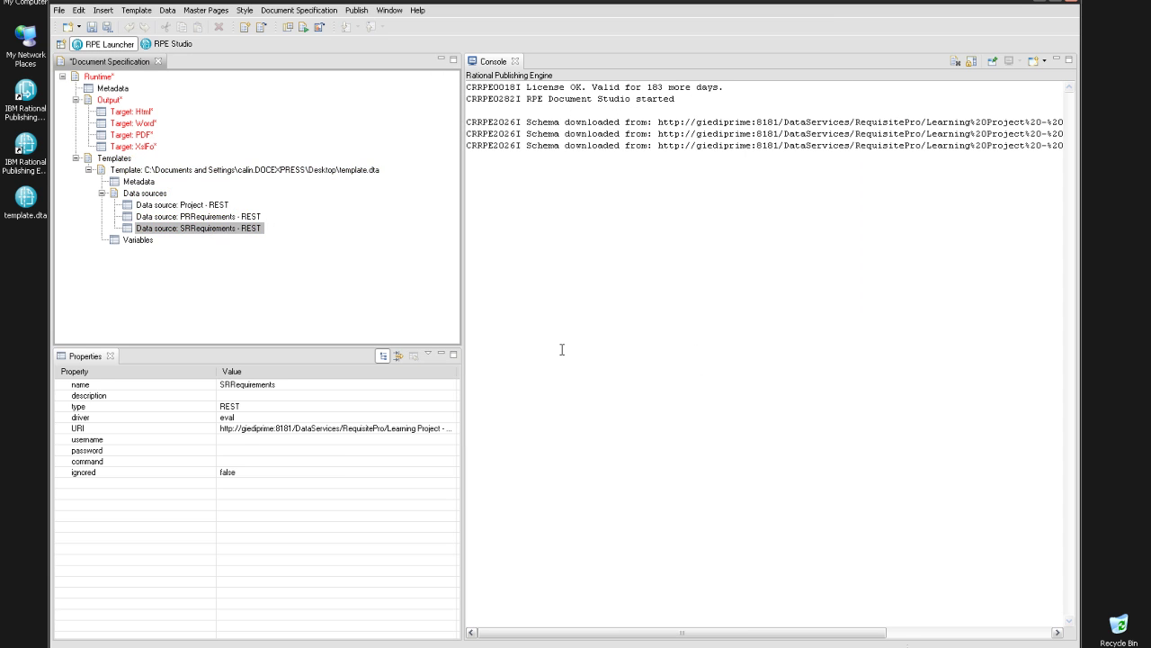
left_click(303, 27)
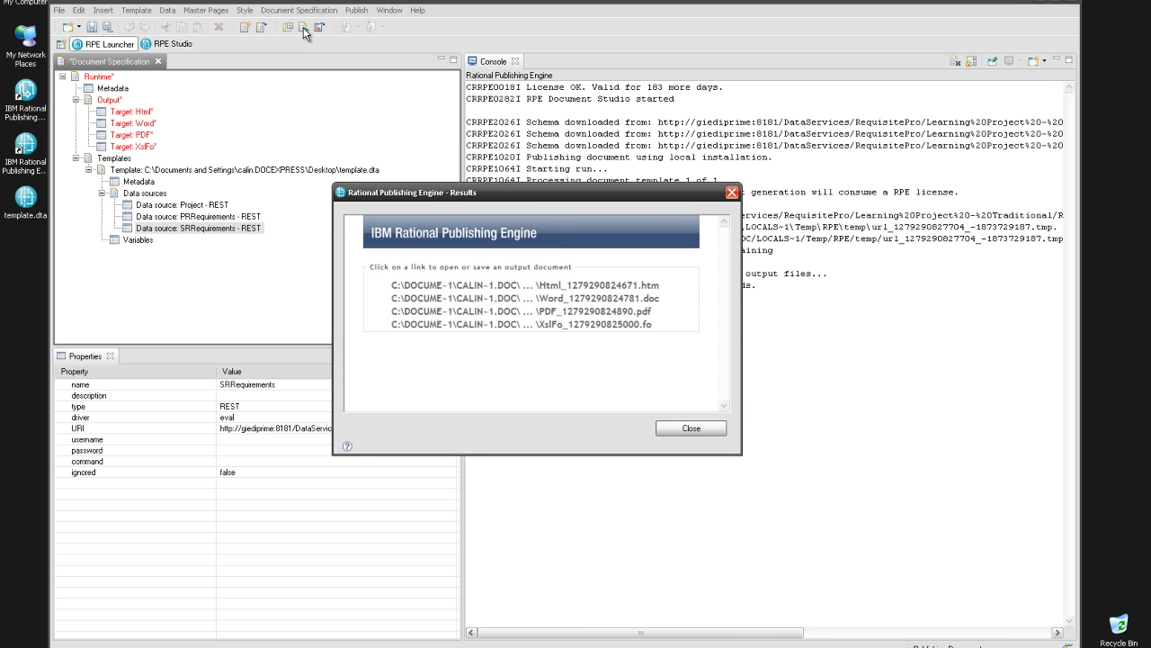
Step: Open the generated Word document, look through the listed SR requirements and statuses, and close it along with the publishing results
left_click(468, 306)
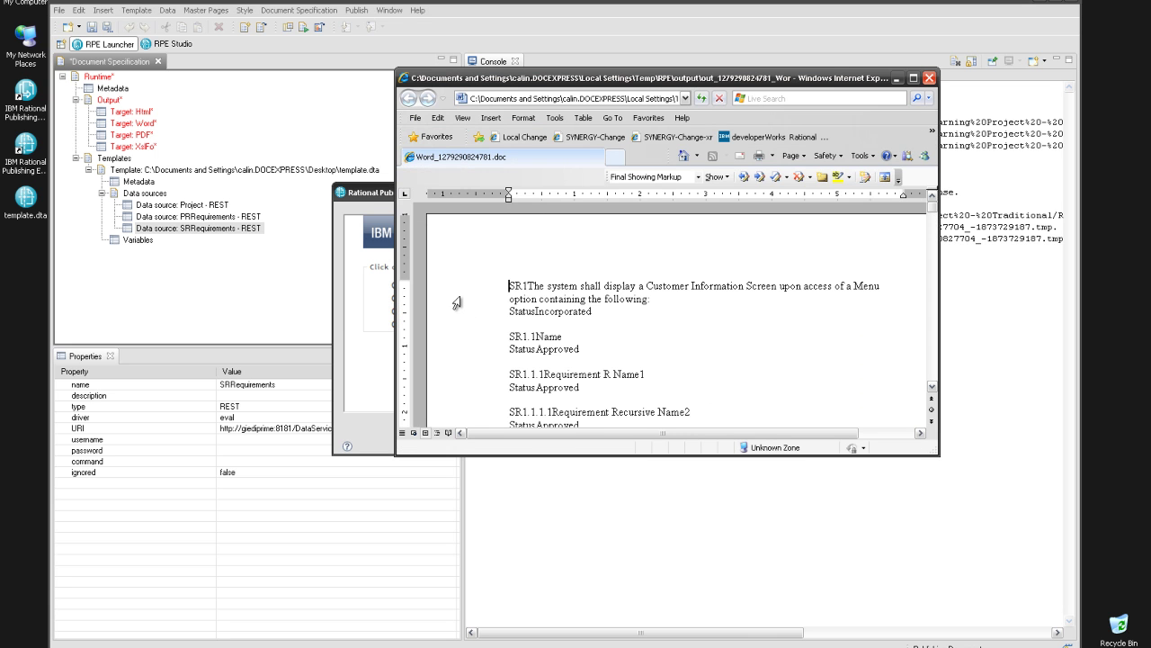
left_click_drag(397, 335, 190, 342)
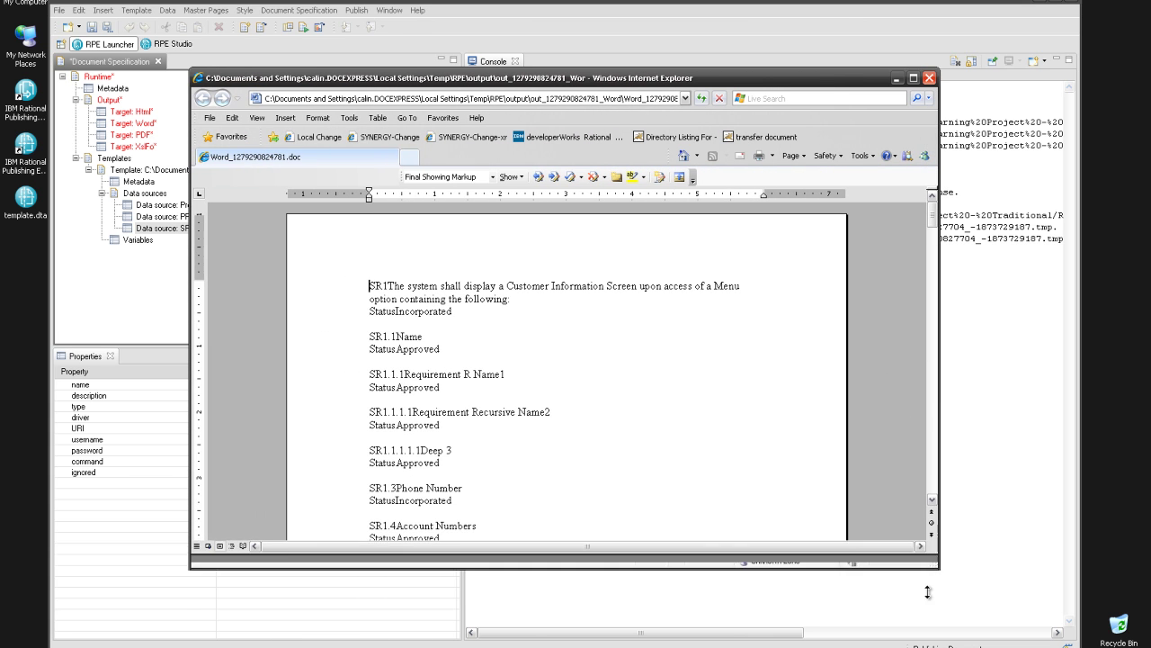
left_click_drag(927, 599, 927, 621)
left_click_drag(936, 216, 948, 341)
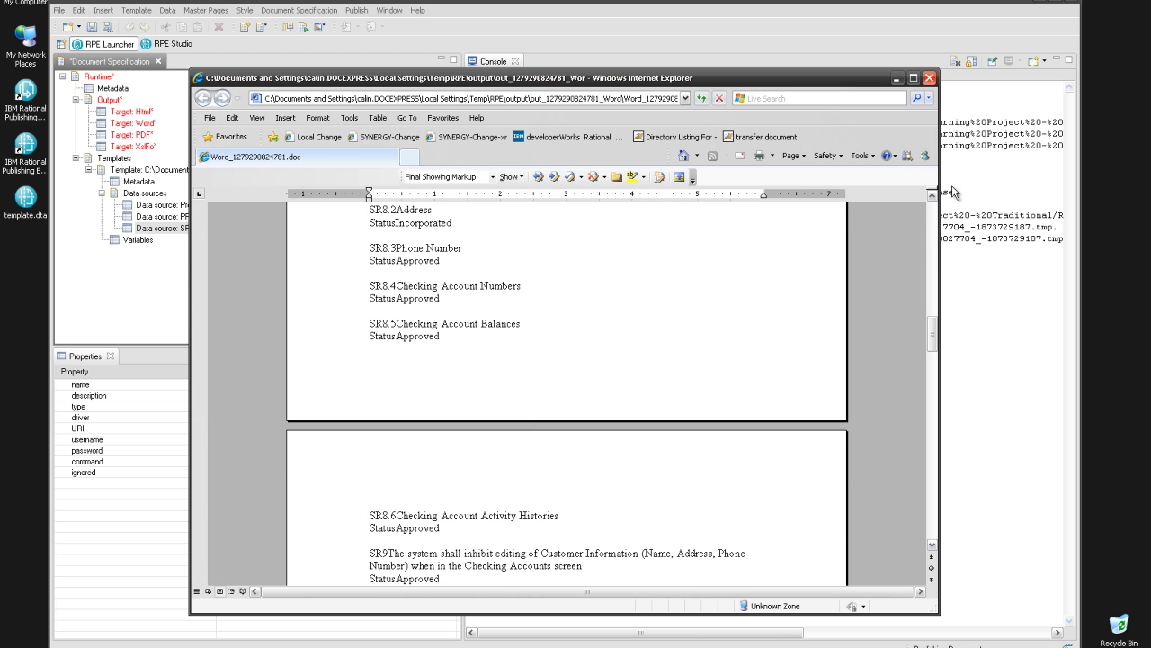
left_click(931, 77)
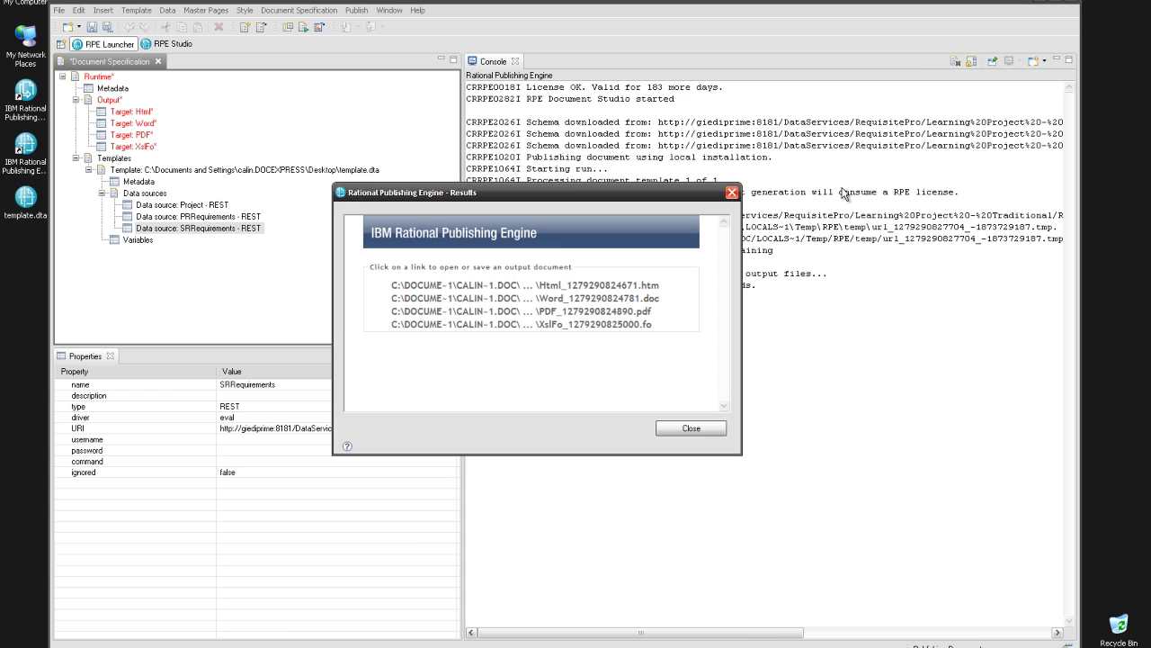
left_click(691, 429)
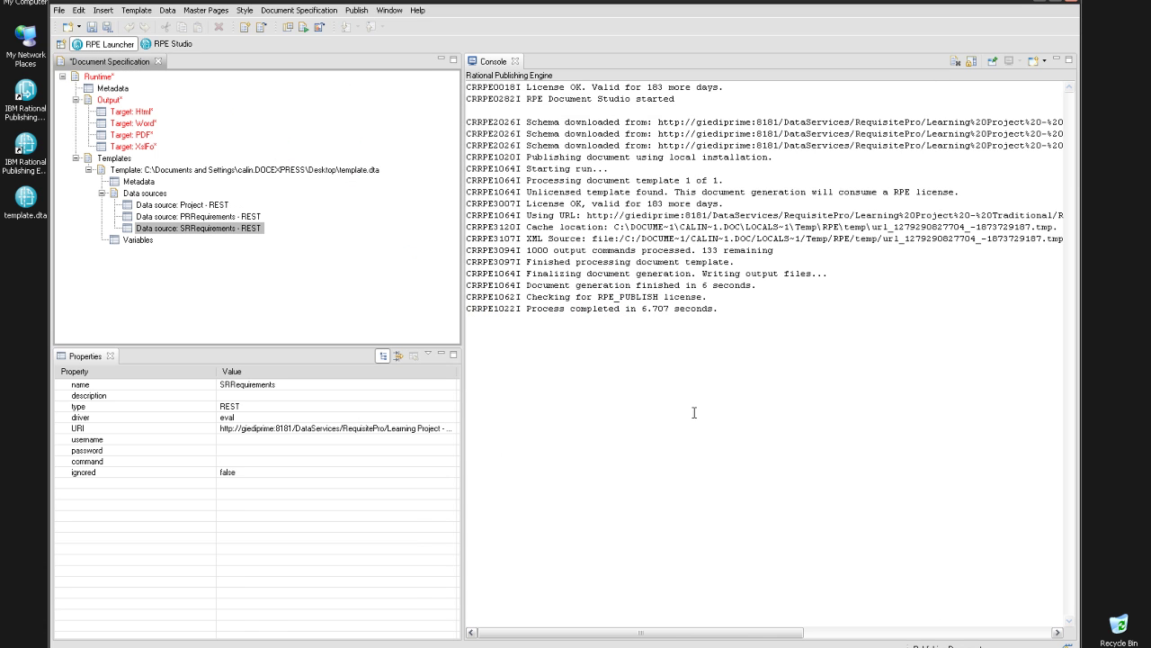
Step: Return to the template in RPE Studio and give the outer SRRequirement paragraph the native filter Level = 0
left_click(184, 44)
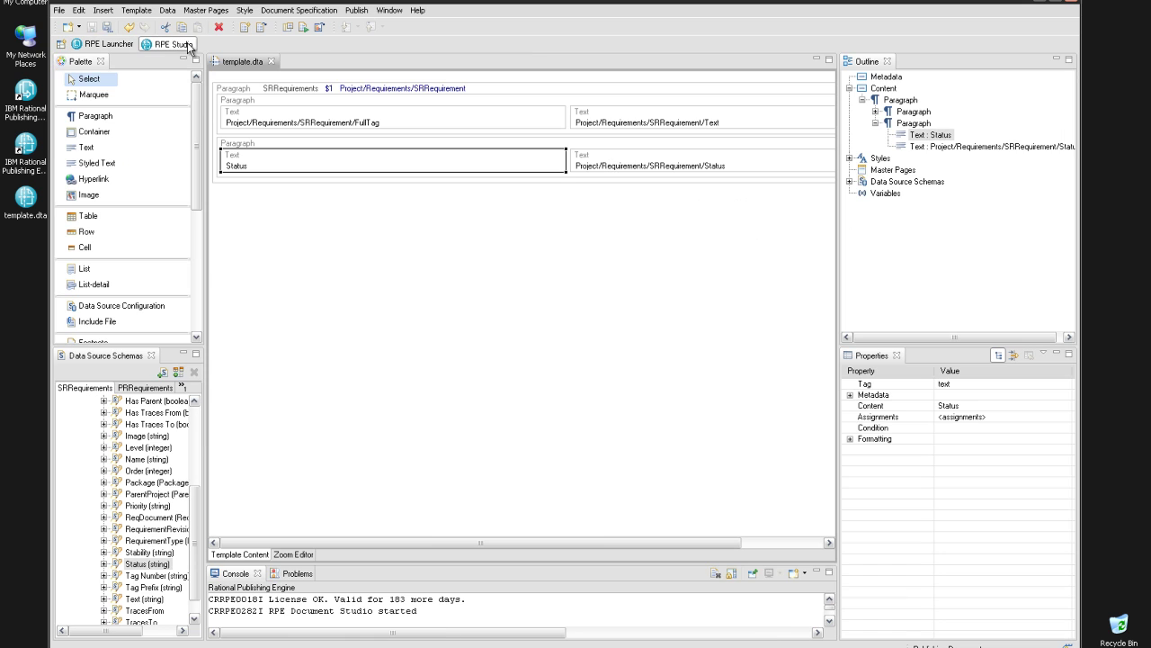
left_click(266, 90)
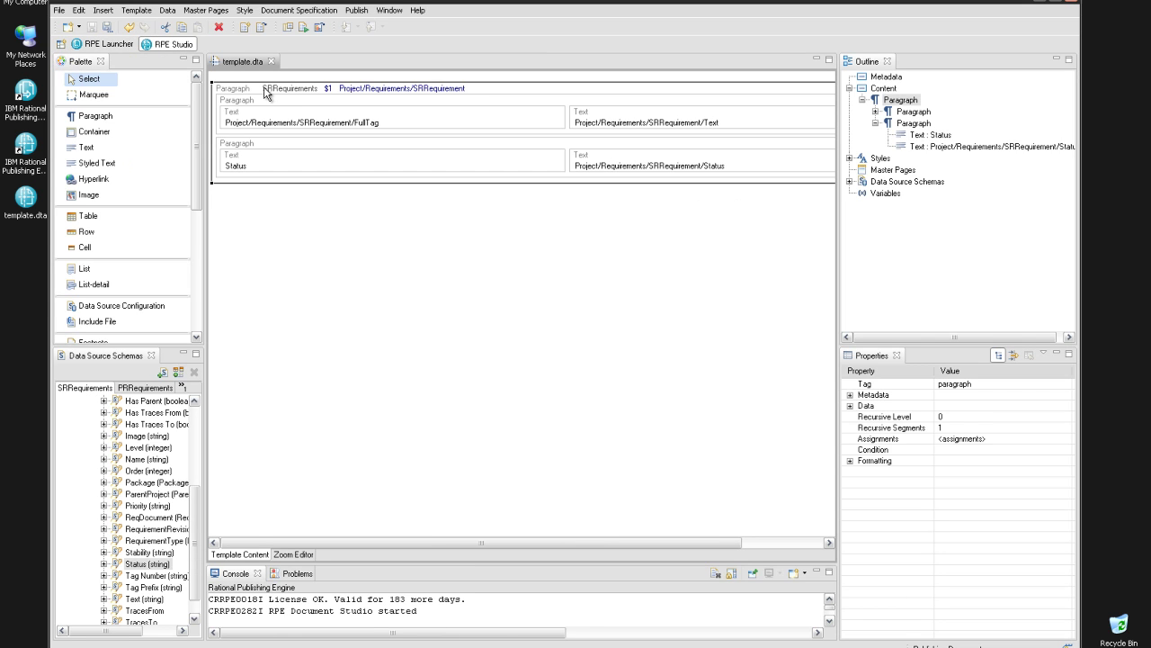
left_click(851, 405)
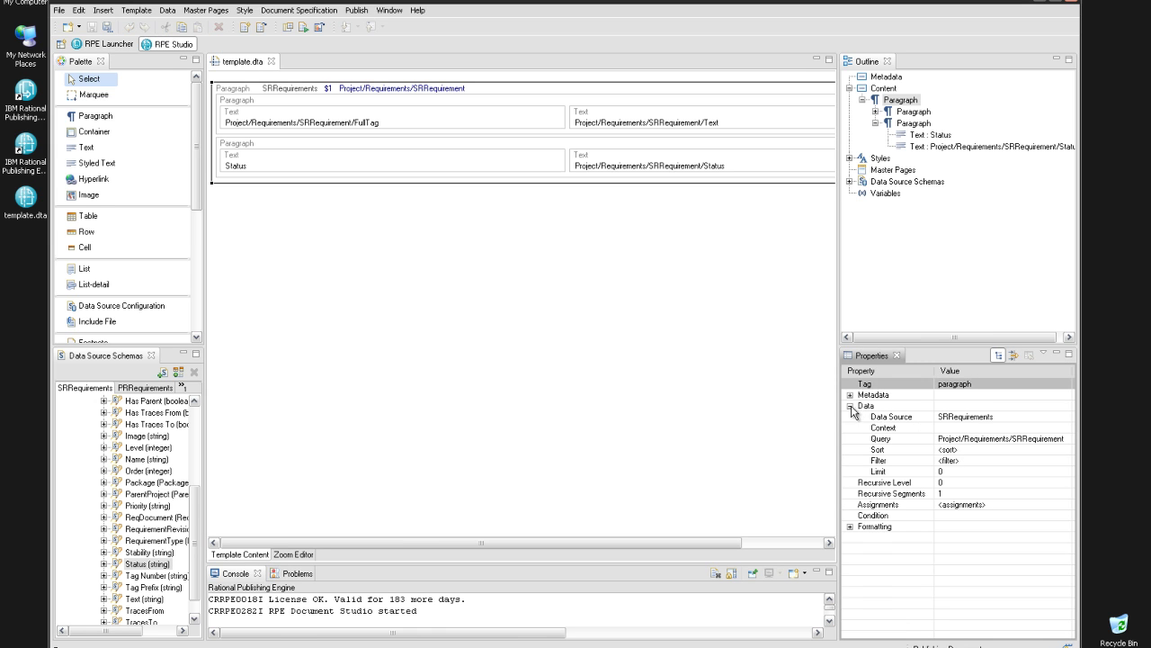
left_click(973, 460)
left_click(1064, 461)
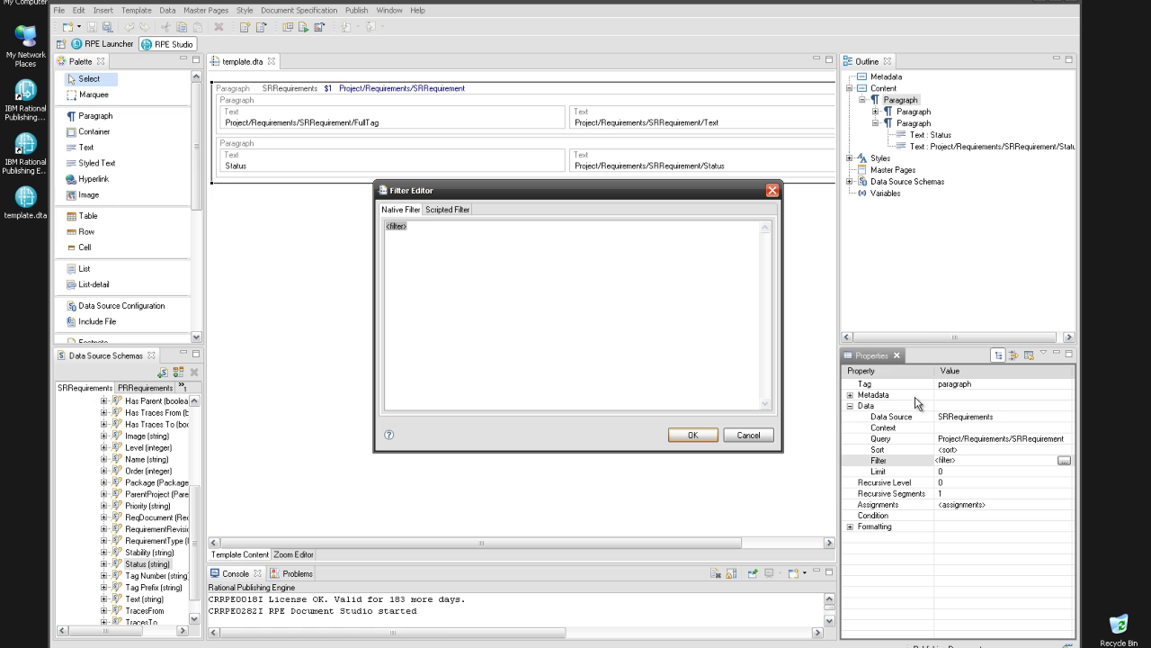
type("Level = 0")
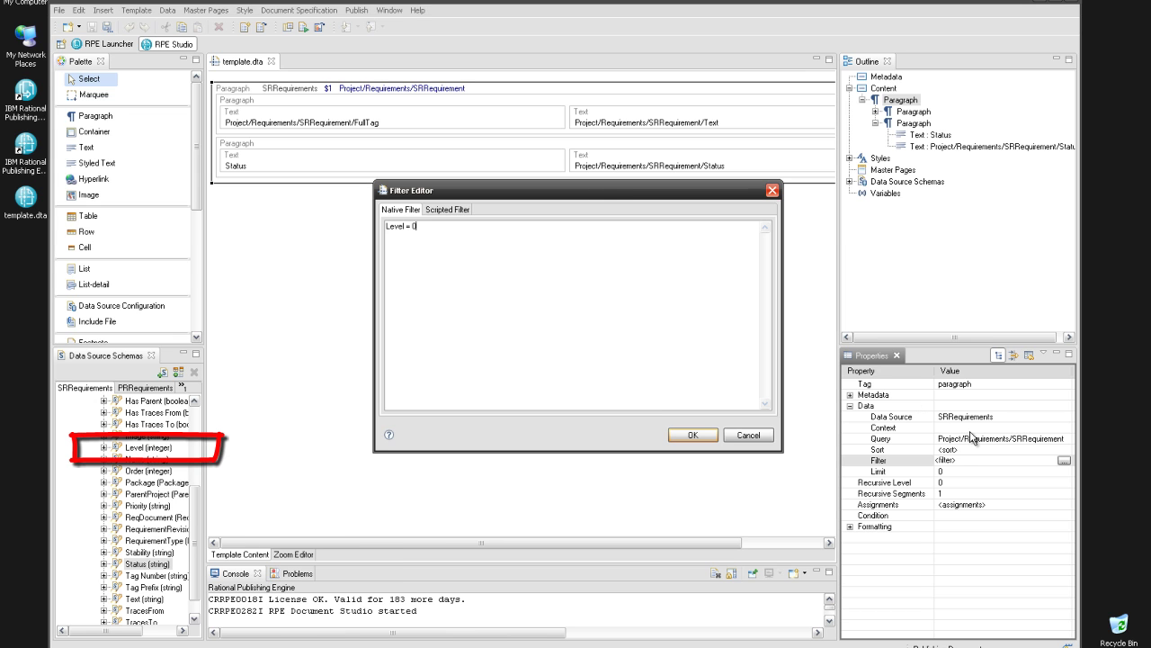
left_click(705, 437)
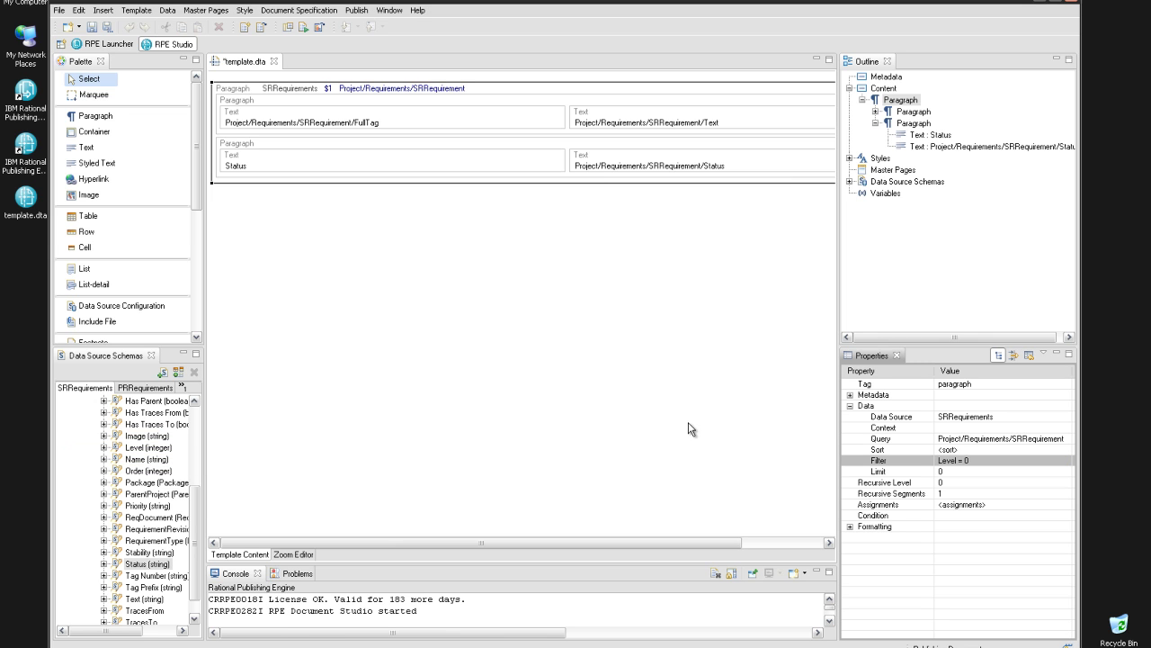
Step: Add a container below the Status paragraph, within the outer paragraph, and place an image element inside it
left_click_drag(147, 130, 232, 185)
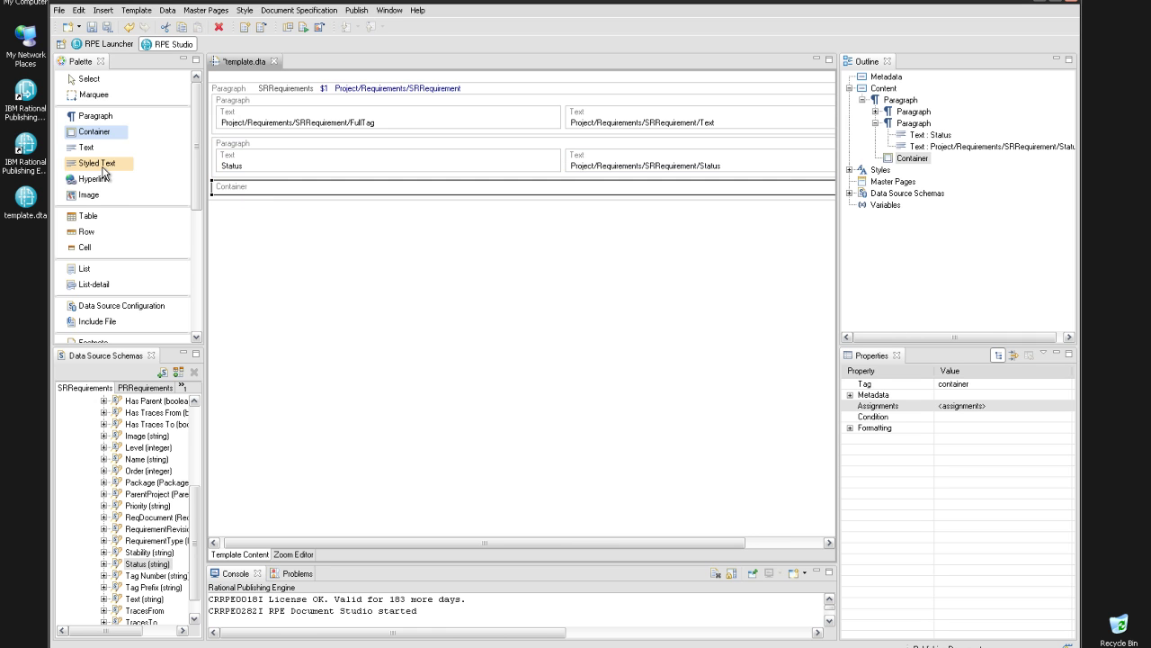
left_click(90, 195)
left_click_drag(93, 199, 226, 187)
left_click(89, 81)
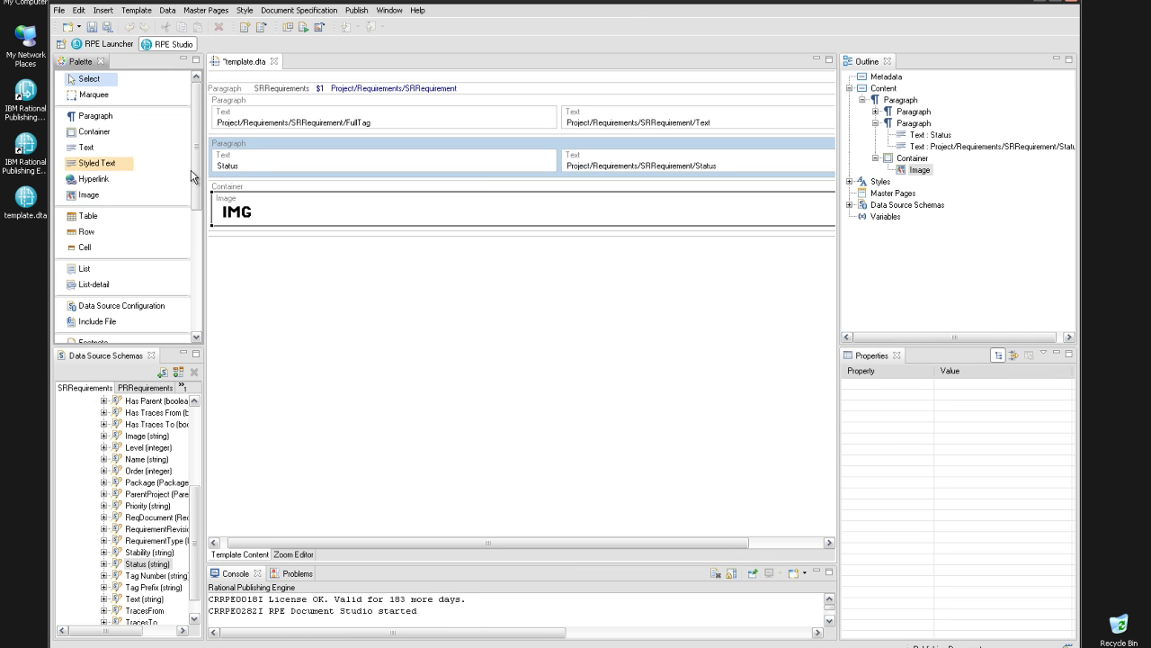
Step: Set the image element's content to a data expression using the SRRequirement Image attribute
double_click(260, 209)
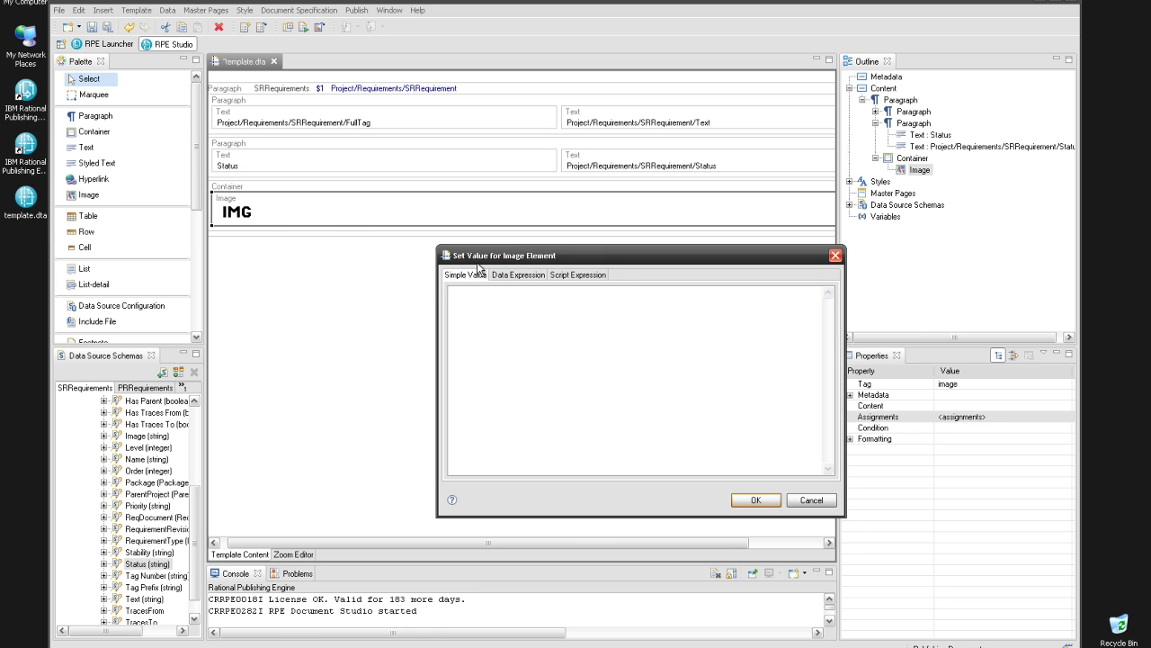
left_click(509, 275)
left_click(456, 303)
left_click(474, 315)
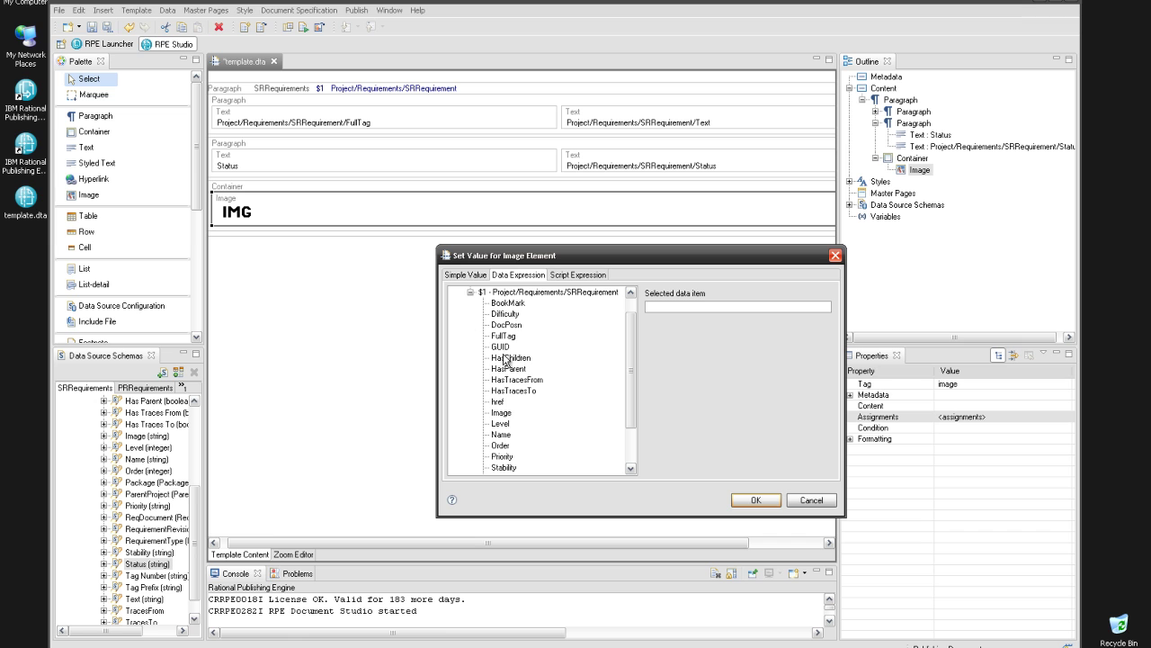
left_click(504, 413)
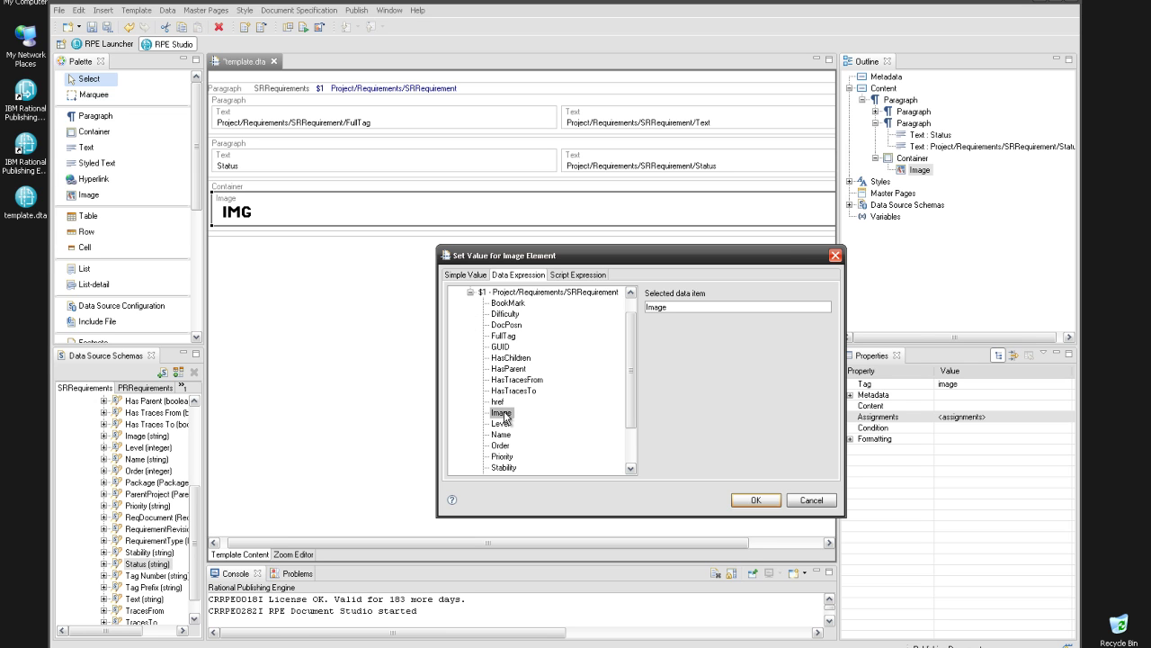
left_click(739, 501)
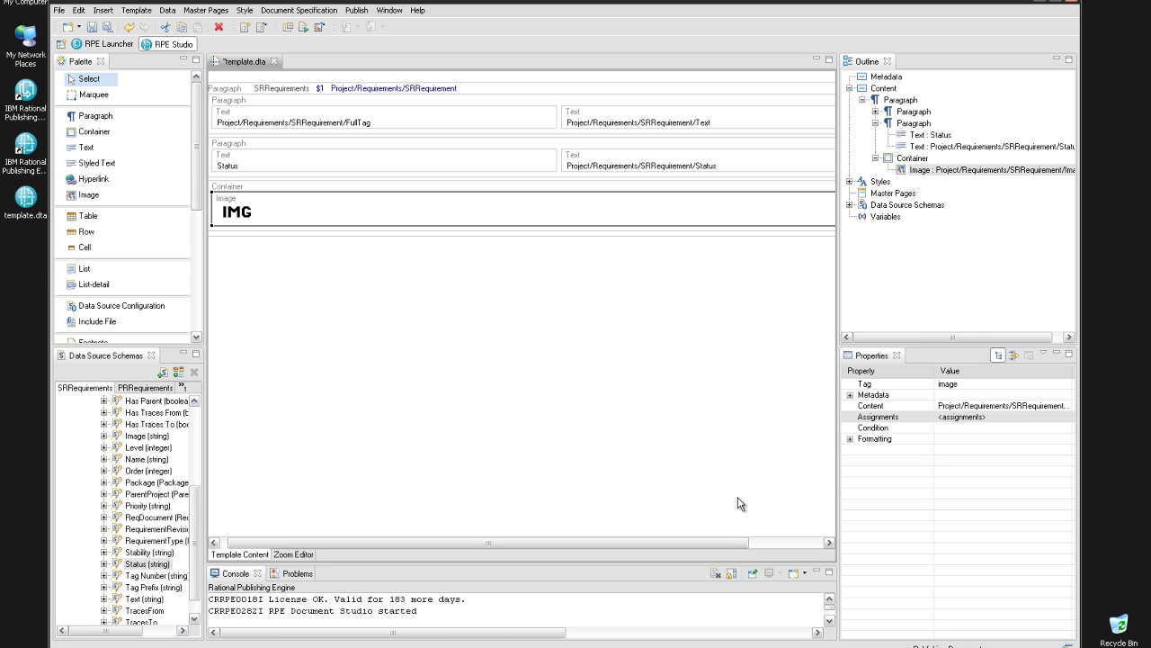
Step: Add a script condition based on the SRRequirement Image attribute to the container holding the image
right_click(251, 187)
mouse_move(274, 213)
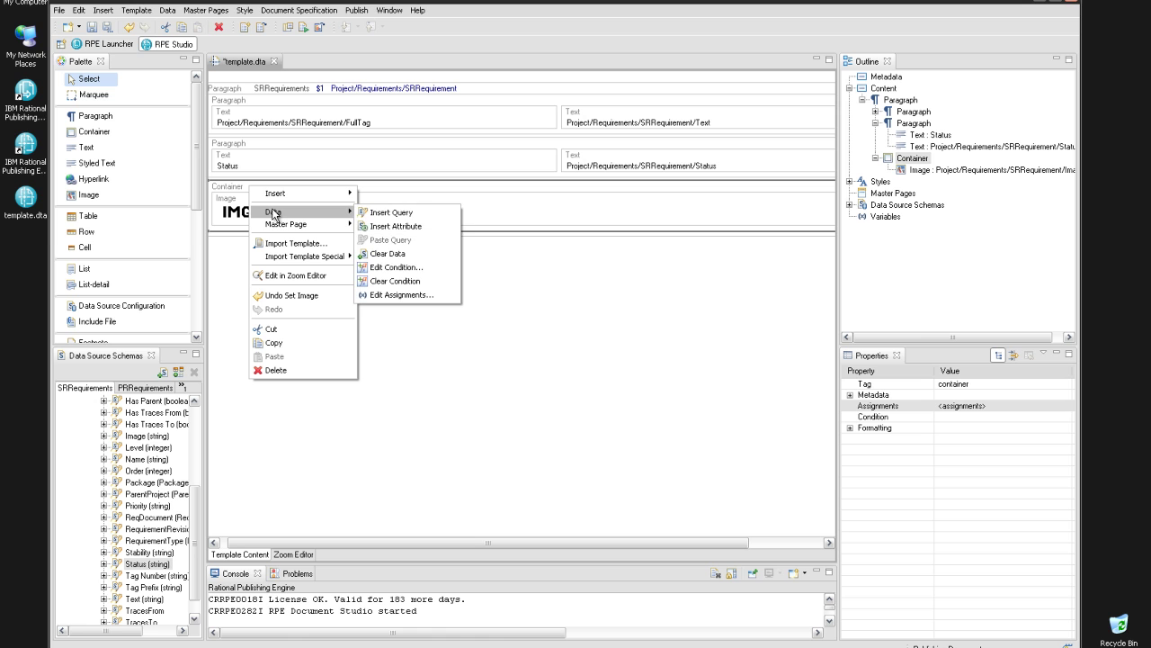
left_click(405, 267)
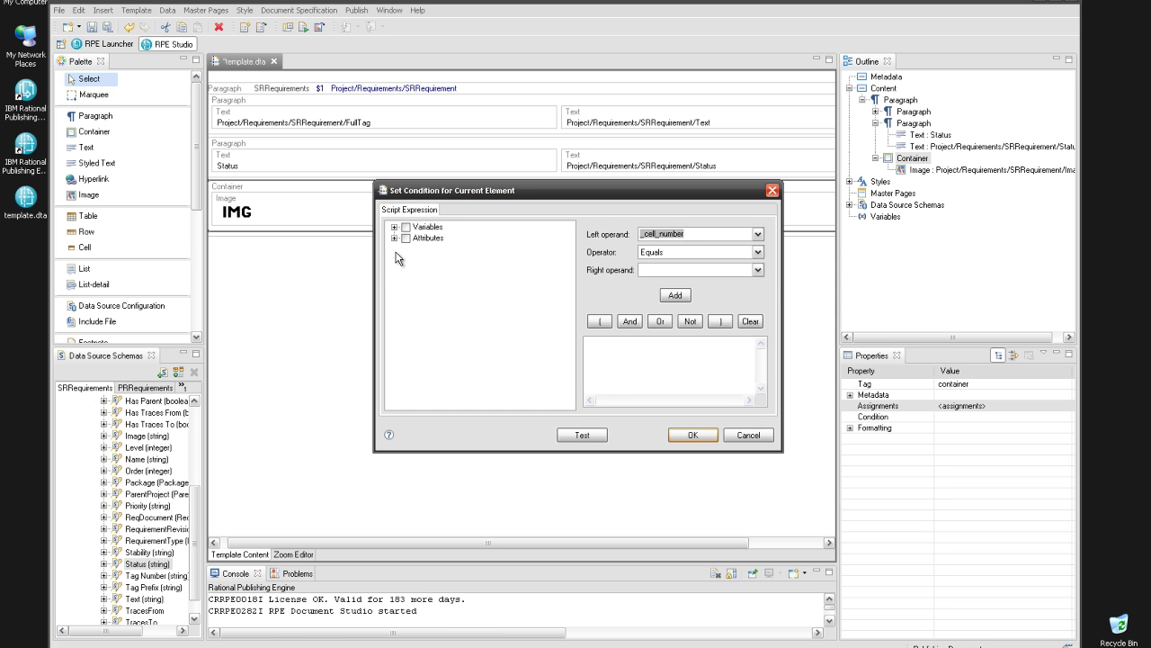
left_click(394, 238)
left_click(408, 249)
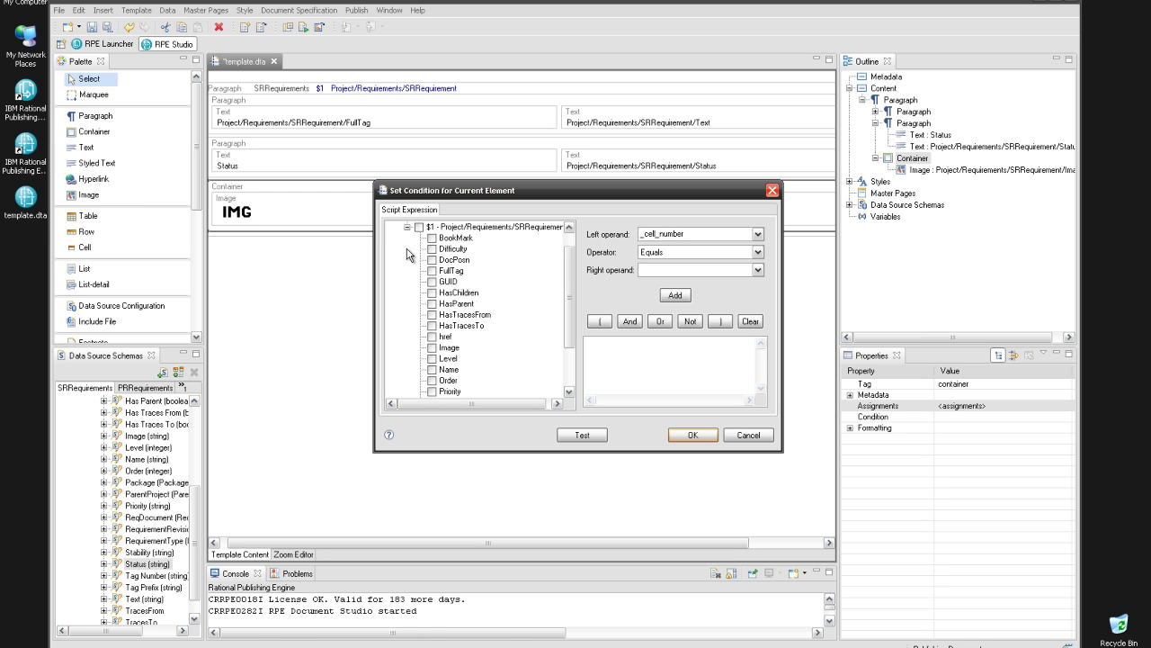
left_click(431, 347)
left_click(449, 349)
left_click(635, 348)
left_click(693, 435)
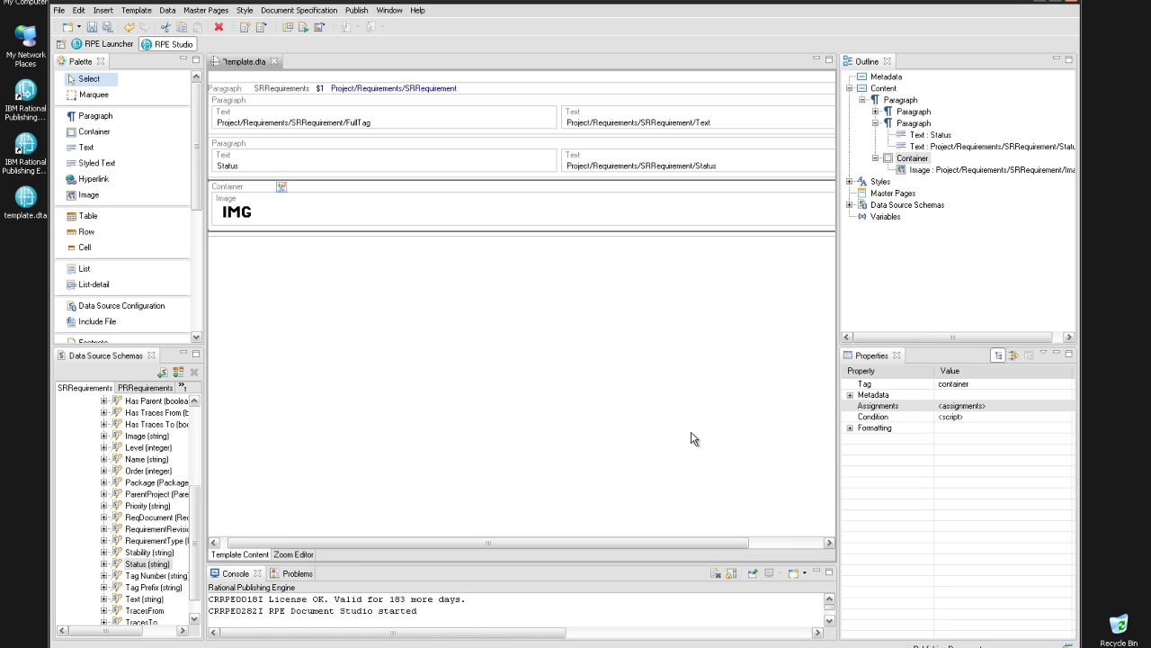
Step: Set the image element's image alignment to center in its specific formatting properties
left_click(317, 211)
left_click(850, 439)
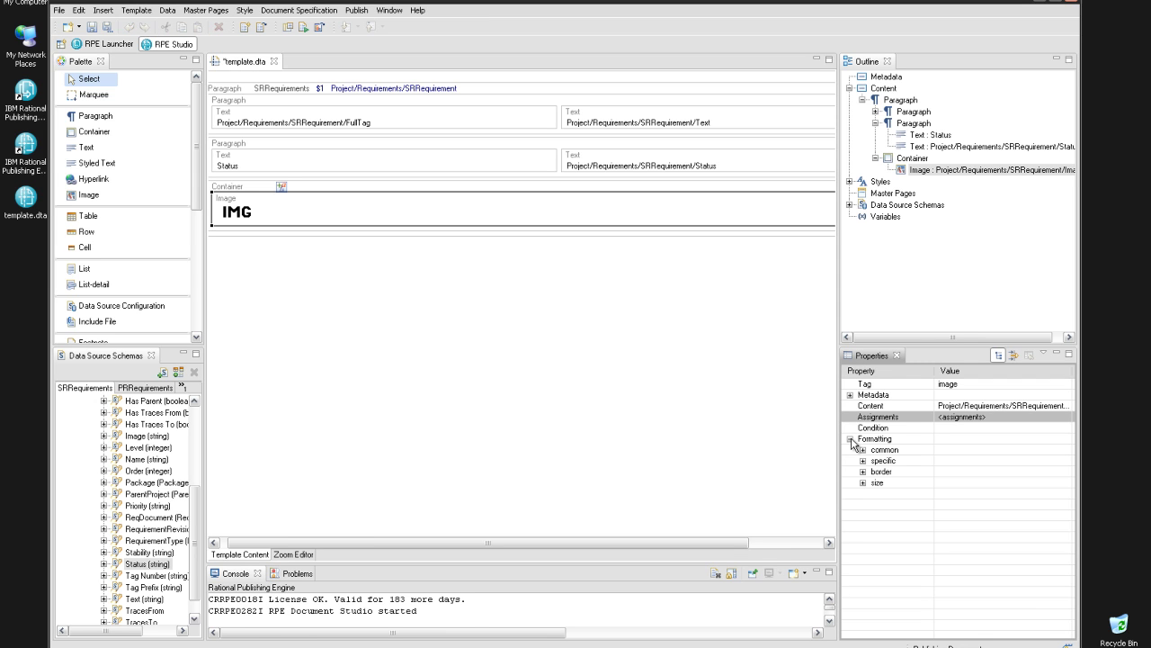
left_click(863, 460)
left_click(976, 474)
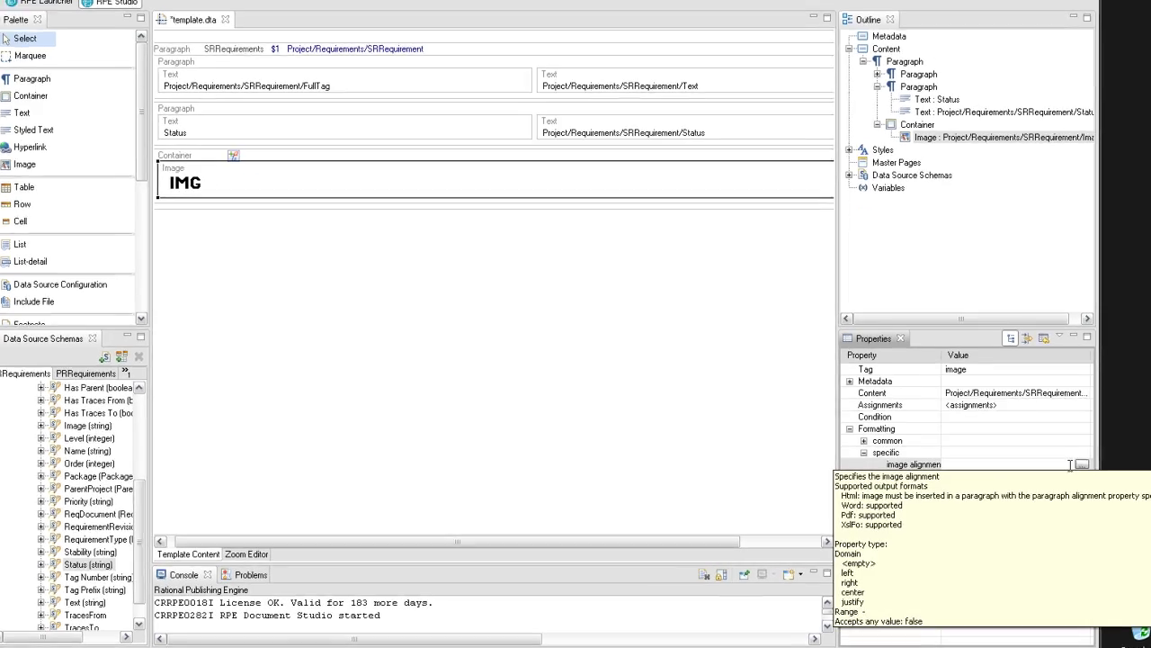
left_click(1089, 461)
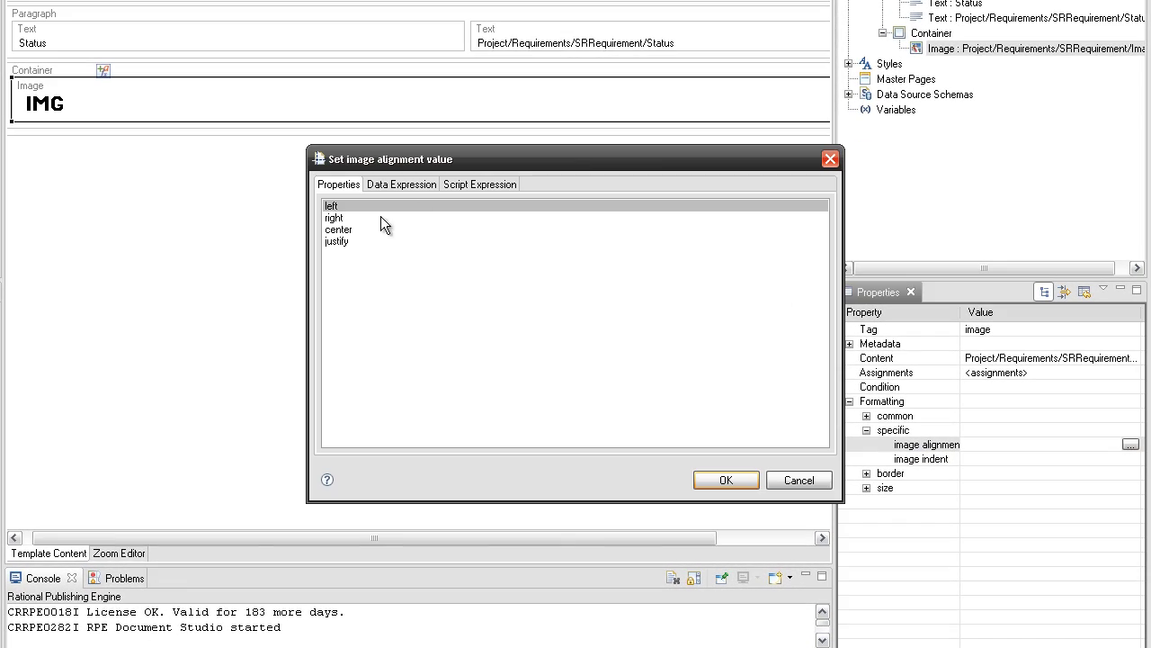
left_click(370, 229)
left_click(726, 480)
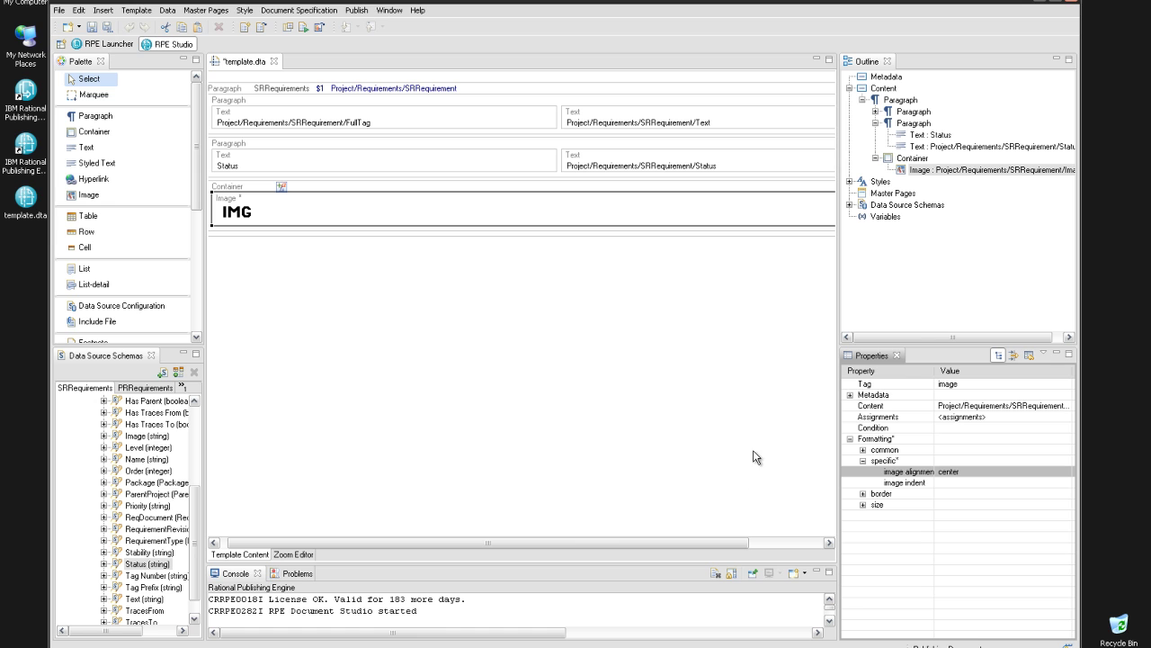
left_click_drag(935, 370, 944, 371)
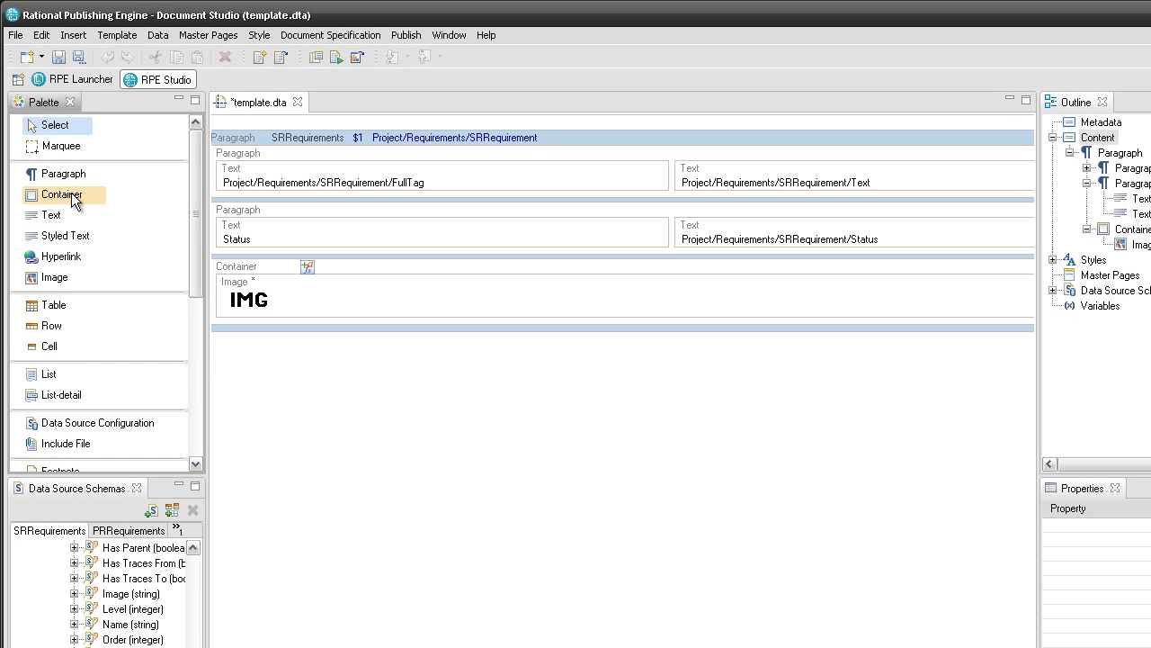
Step: Add a second container below the image container, inside the outer paragraph, and insert a paragraph in it
left_click(85, 132)
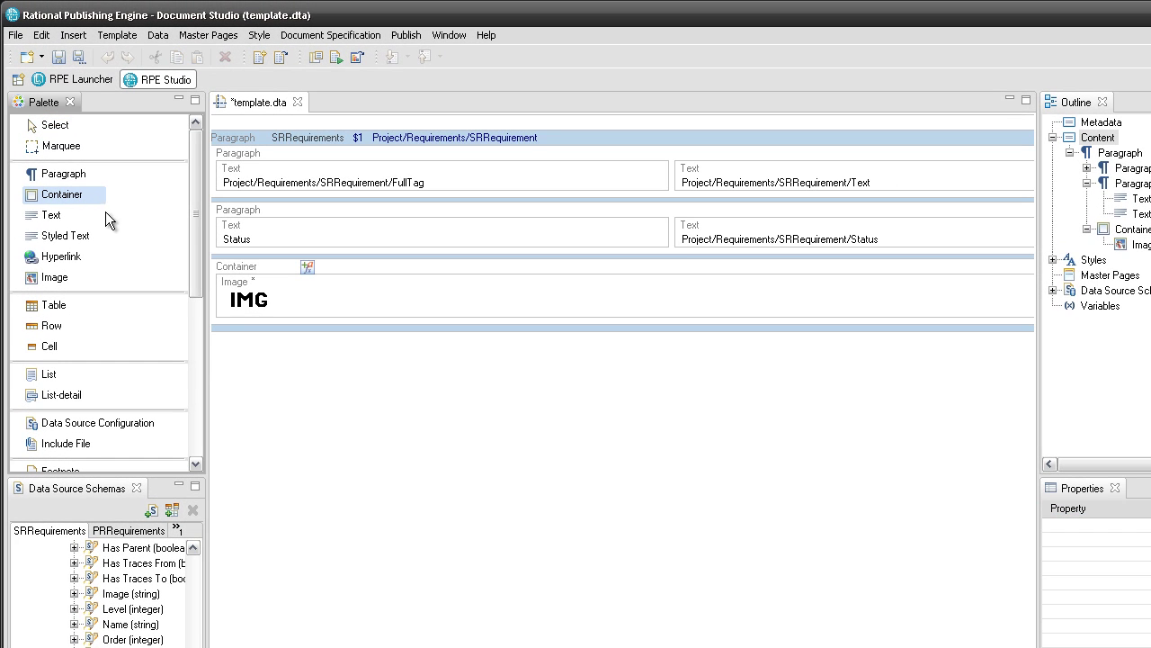
left_click(231, 327)
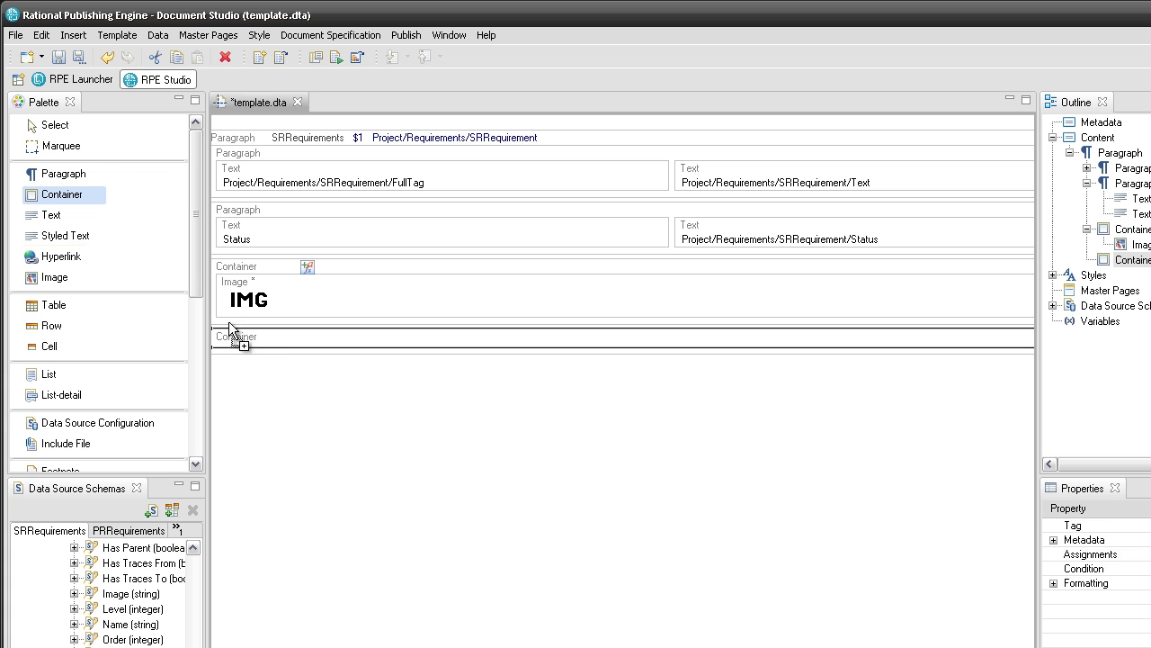
left_click(77, 180)
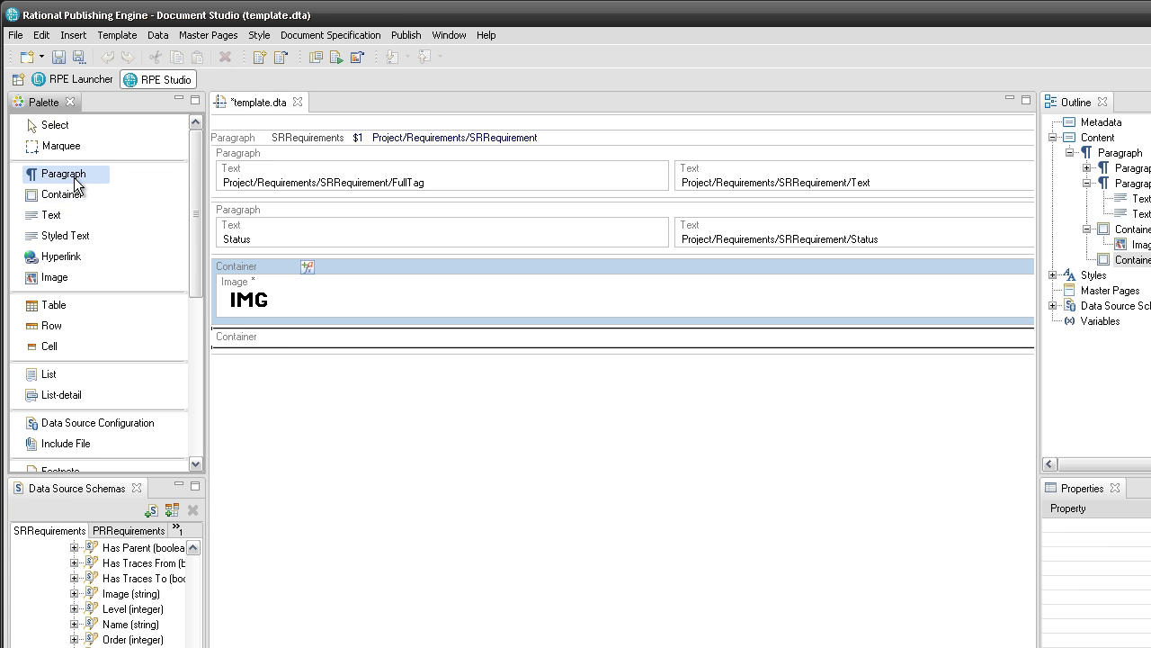
left_click(236, 335)
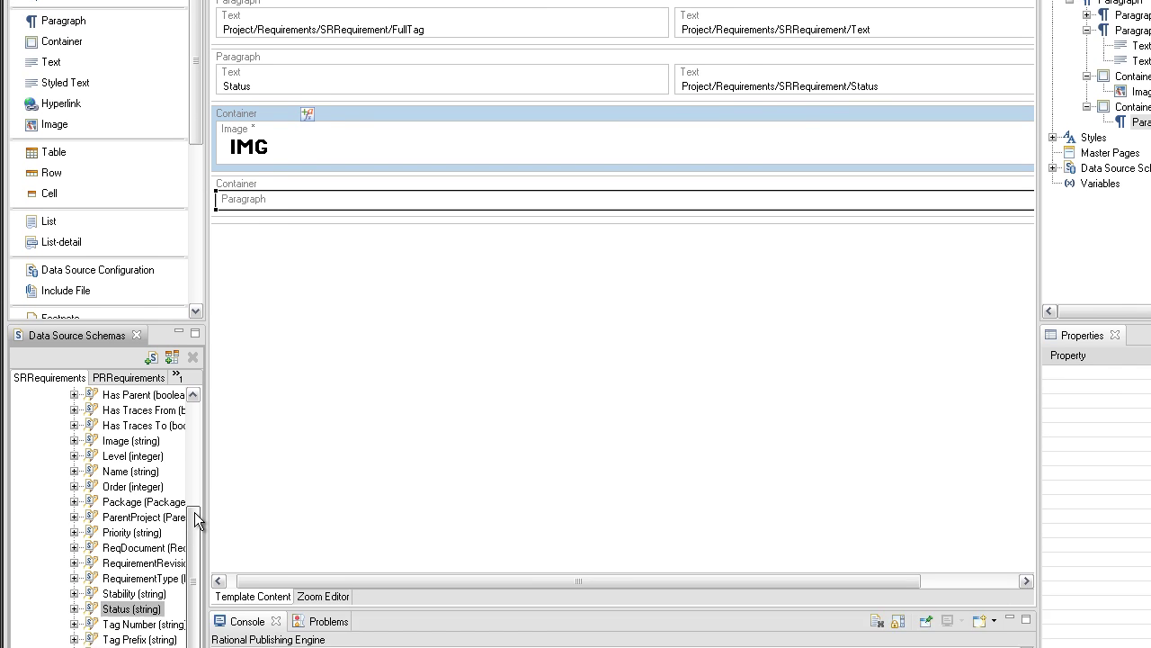
Step: Assign the SRRequirements query Project/Requirements/SRRequirement/Children/Relationship/Requirement to the second container
left_click_drag(192, 512, 197, 308)
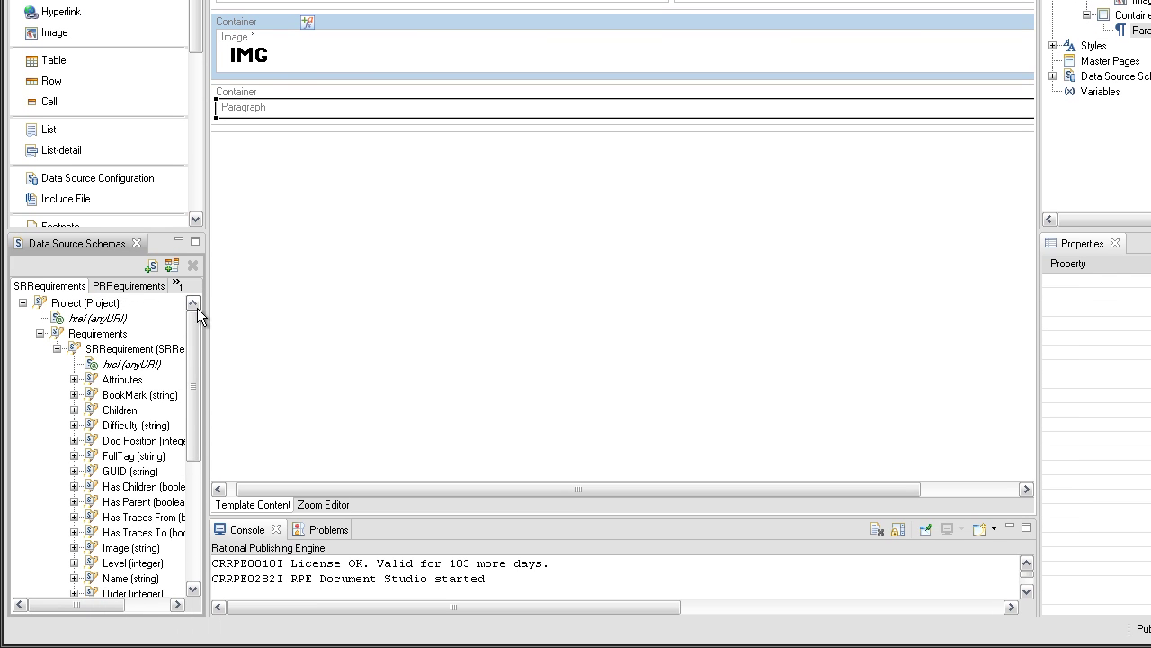
left_click(75, 410)
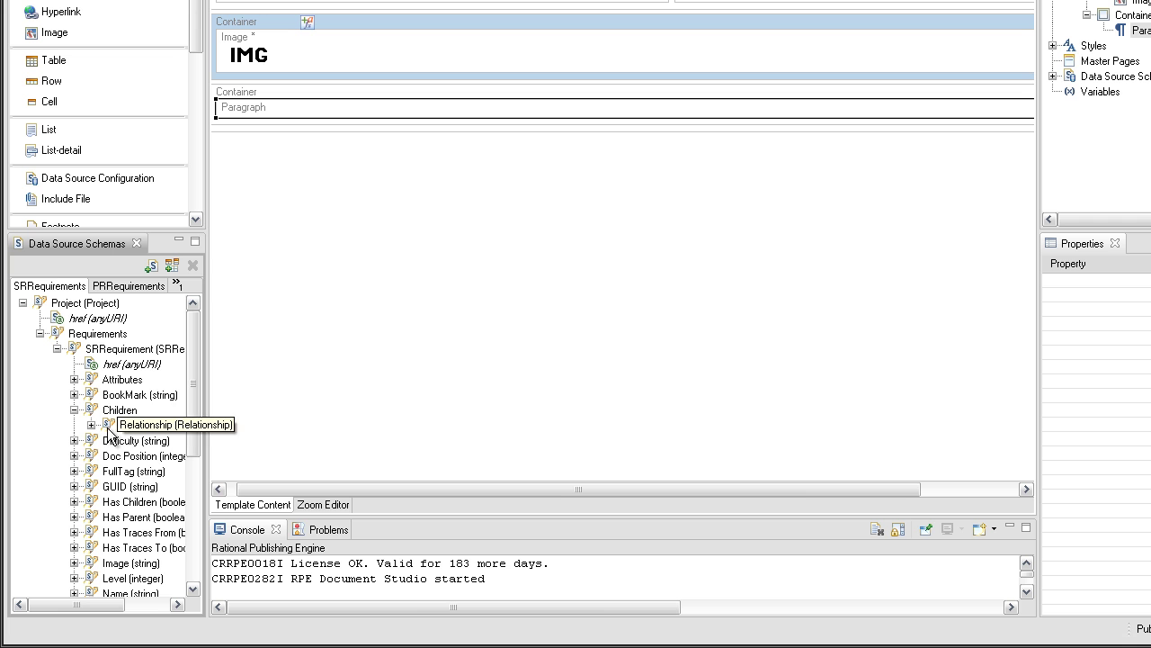
left_click(90, 424)
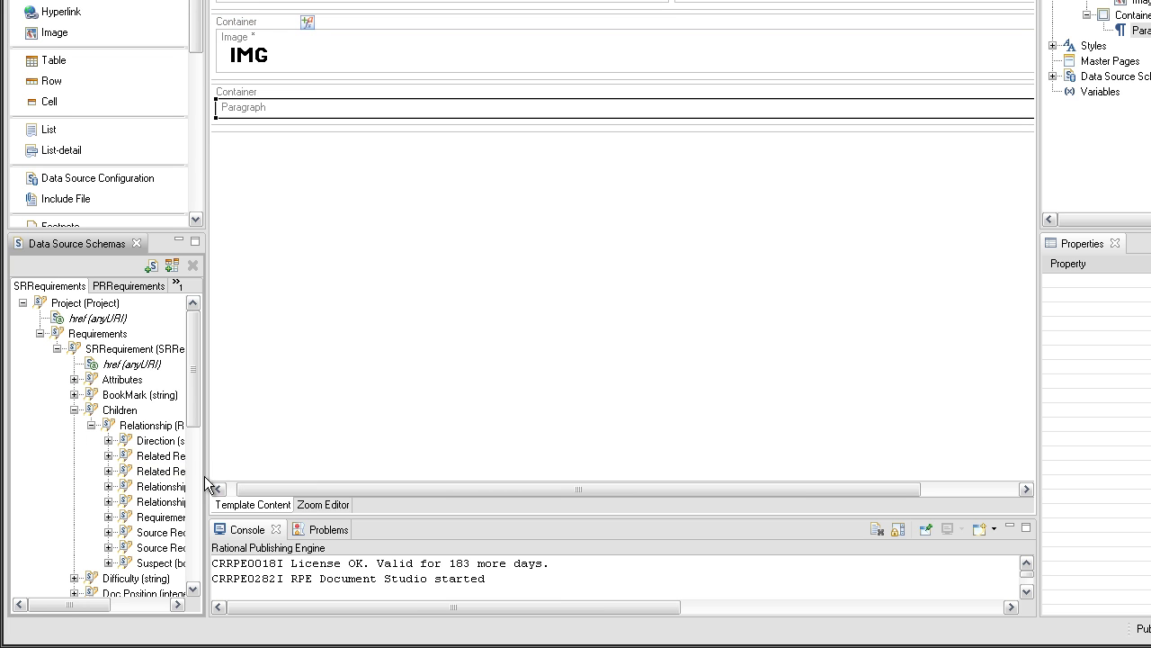
left_click_drag(209, 476, 263, 476)
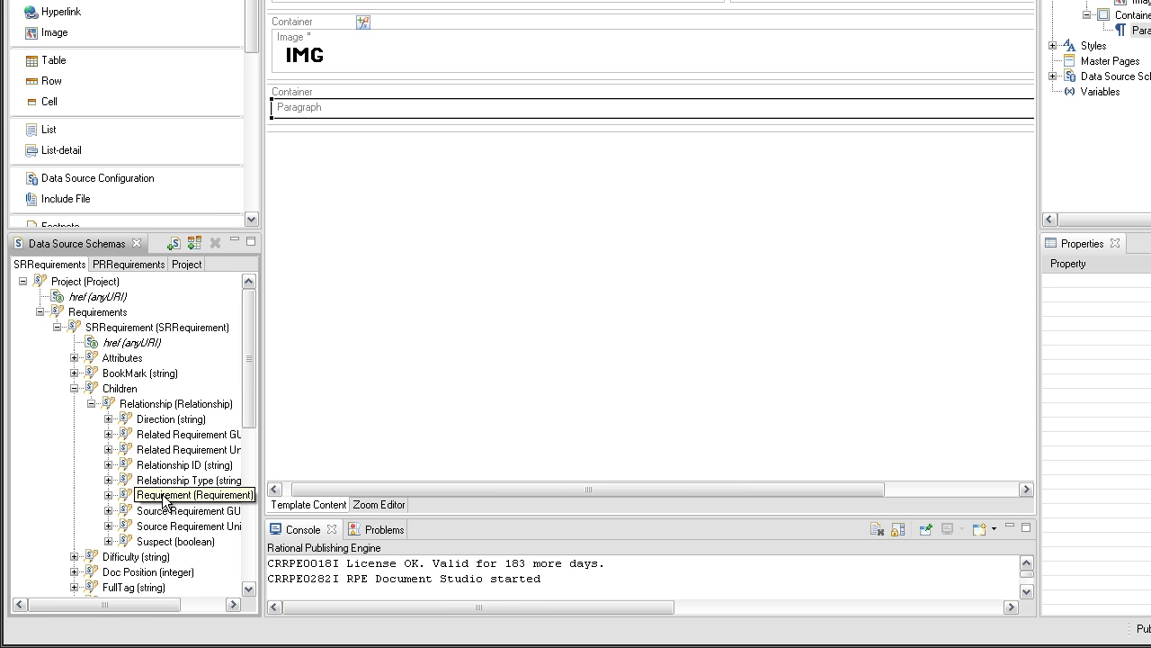
scroll(169, 407, "down", 2)
left_click_drag(169, 408, 366, 94)
left_click(551, 401)
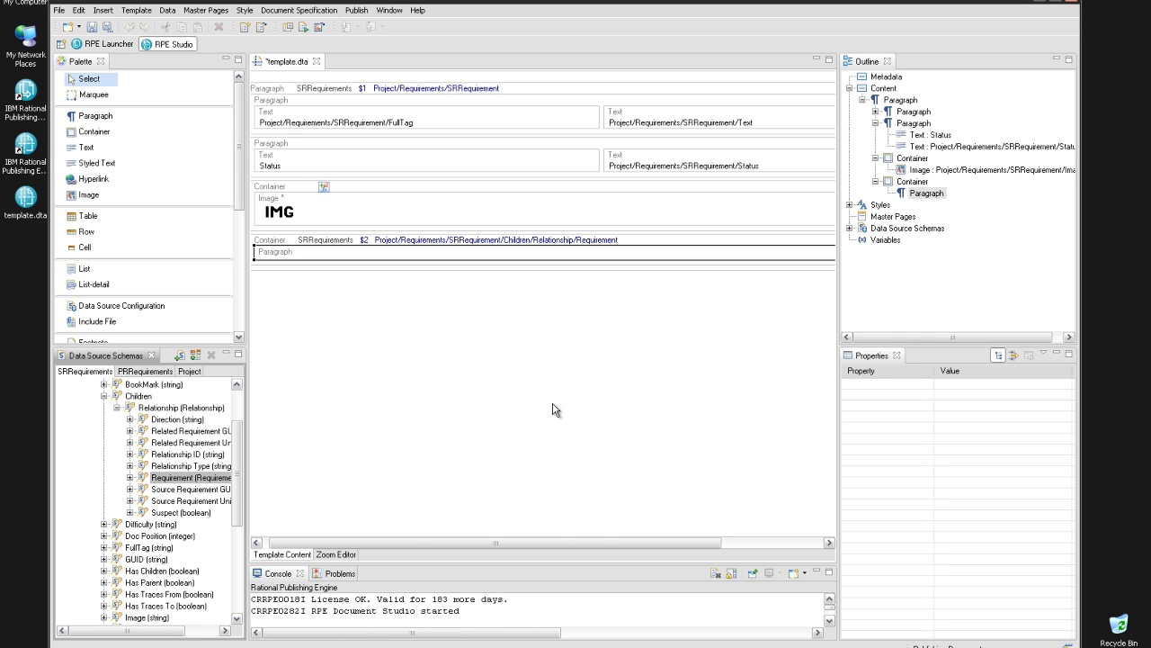
Step: Add the child Requirement's FullTag attribute as text in the paragraph of the second container
left_click(129, 477)
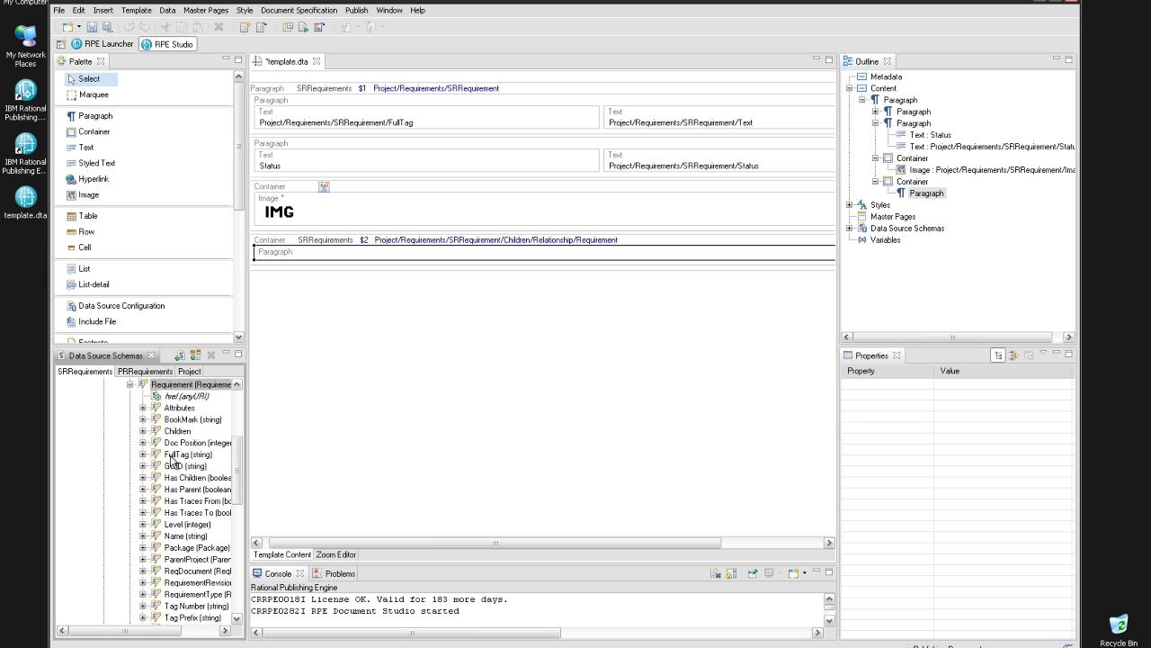
left_click_drag(177, 456, 354, 257)
left_click(440, 280)
left_click(609, 376)
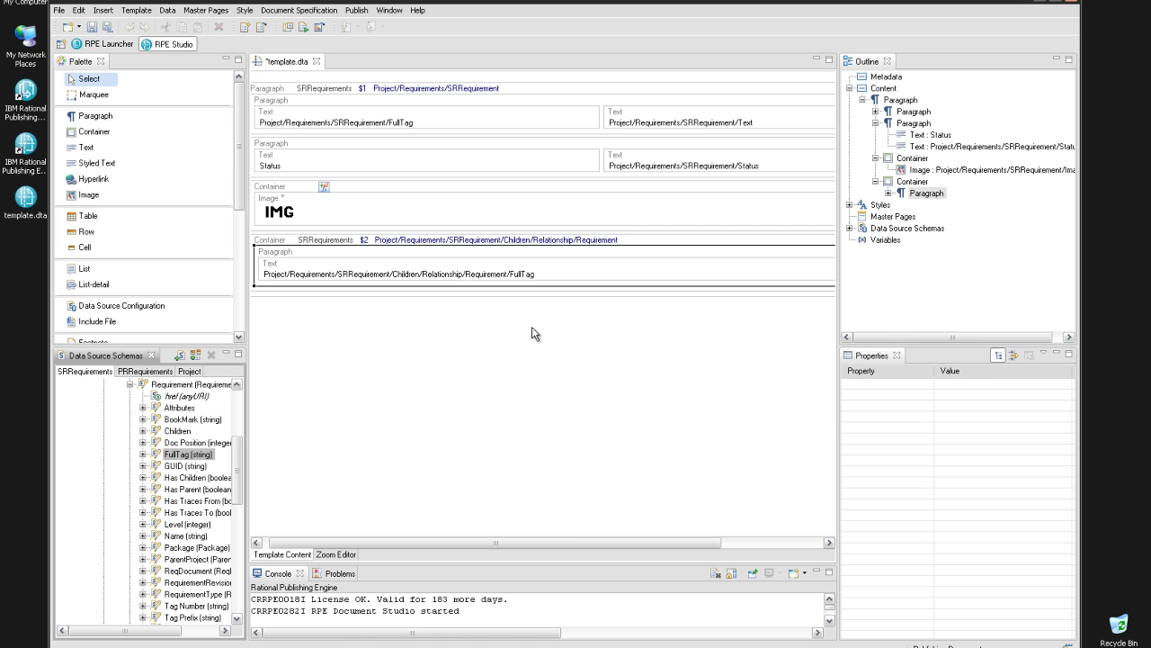
Step: Set the Children requirement container's recursive level to 4 and its recursive segments to 3
left_click(379, 242)
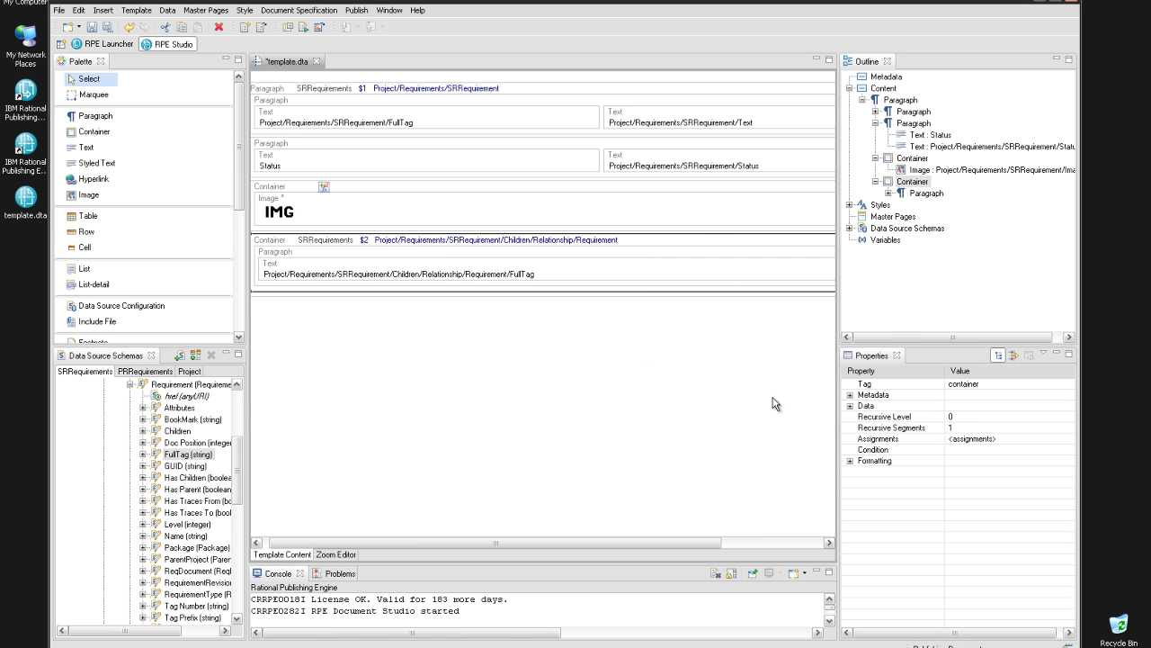
left_click(960, 416)
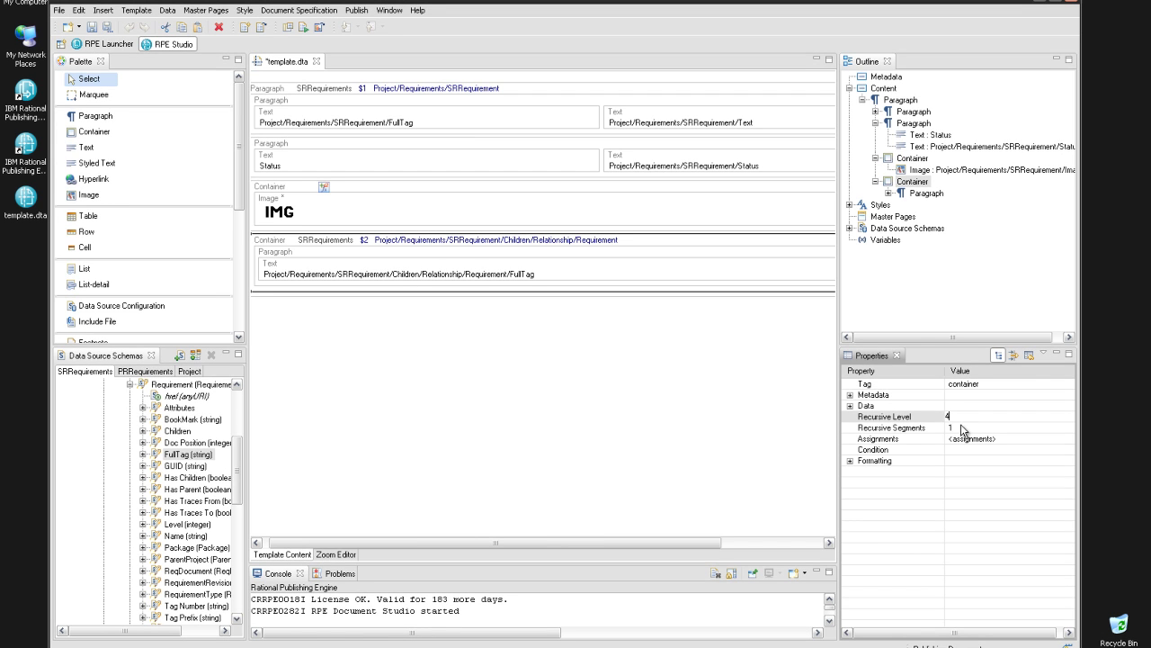
left_click(960, 425)
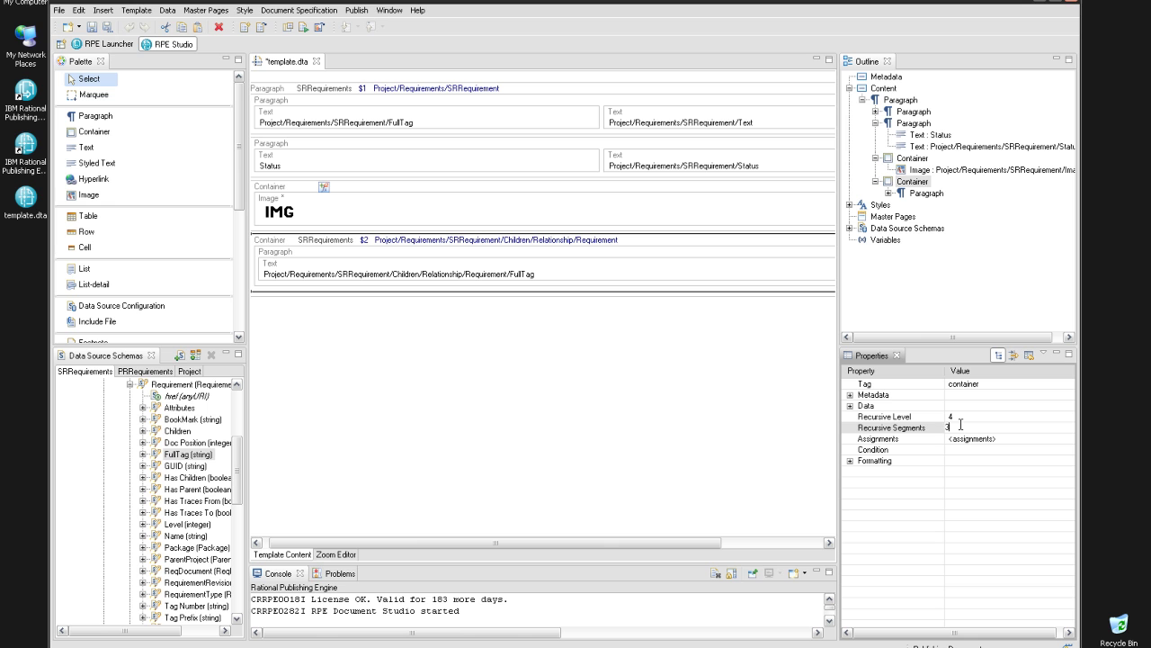
key("Return")
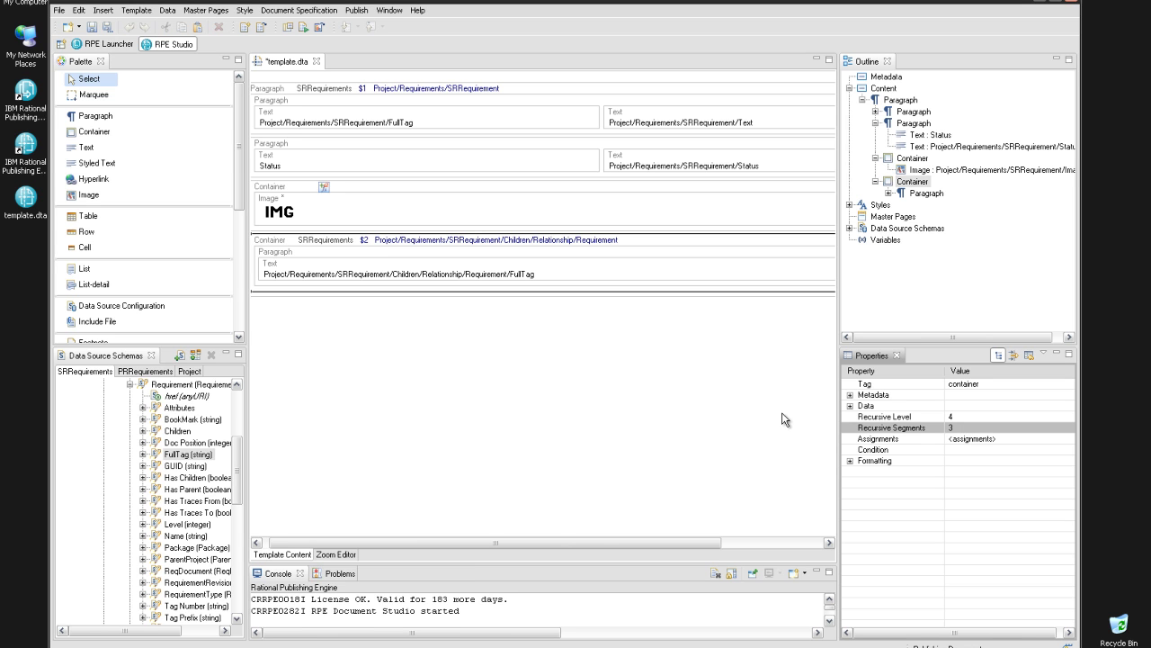
Step: Save the template, preview its output and look through the generated Word document
left_click(93, 28)
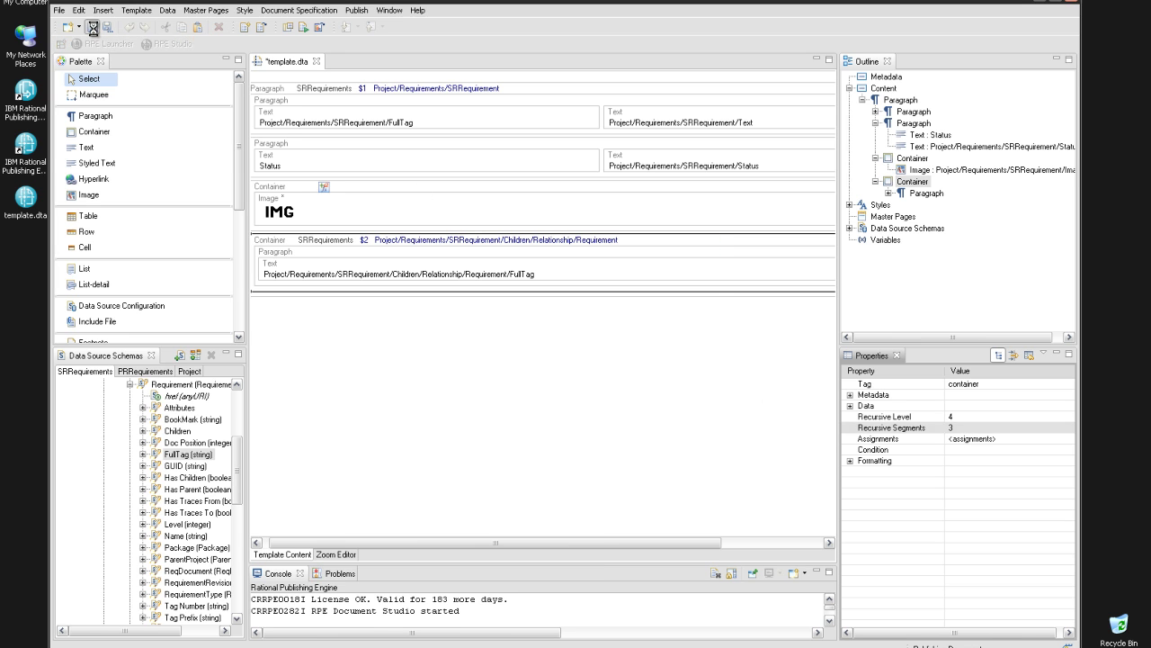
left_click(305, 28)
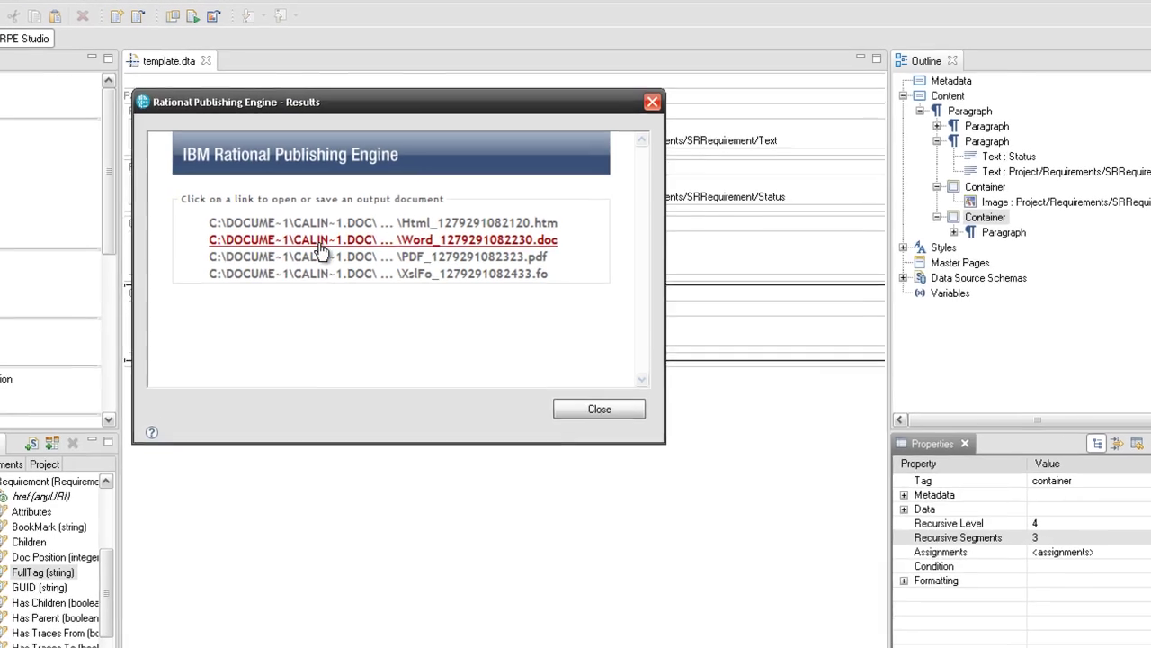
left_click(522, 198)
left_click_drag(934, 209, 931, 214)
left_click_drag(1014, 259, 1013, 447)
left_click(1010, 82)
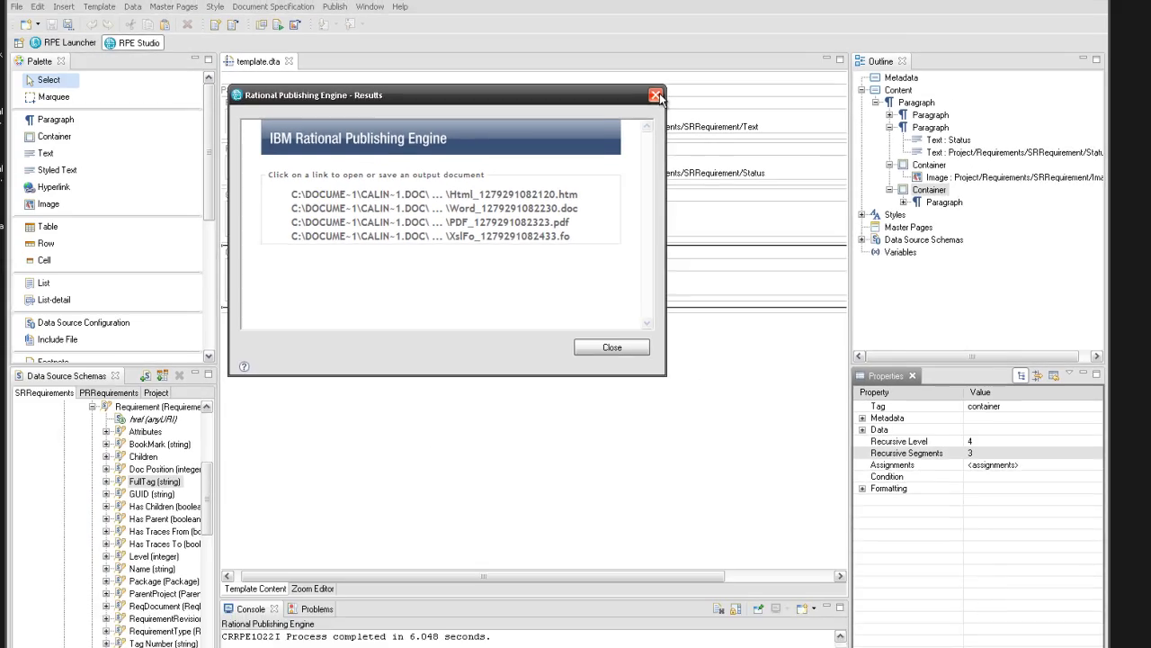
left_click(656, 94)
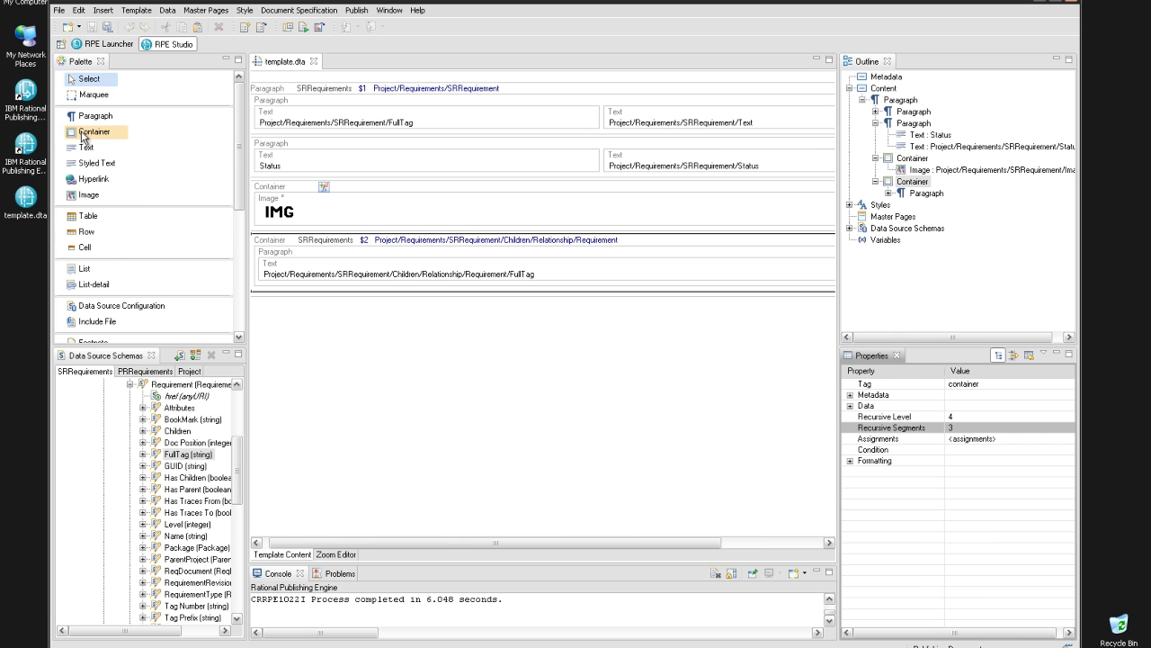
Step: Add a third container below the Children requirement container, inside the outer paragraph
left_click(91, 133)
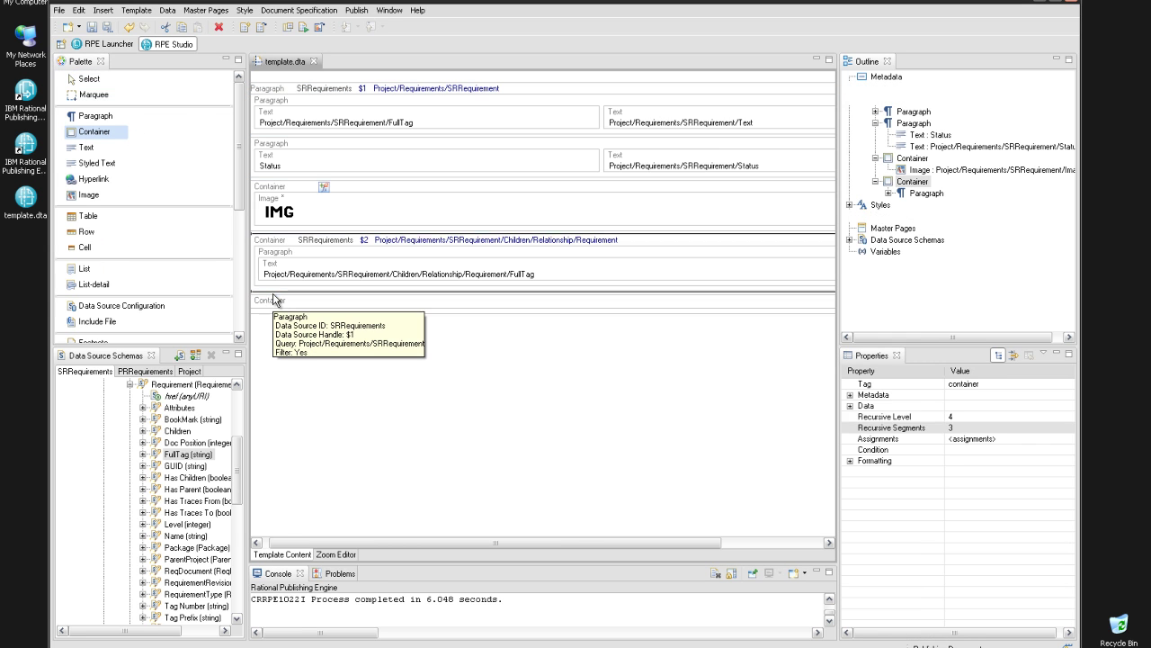
left_click(89, 80)
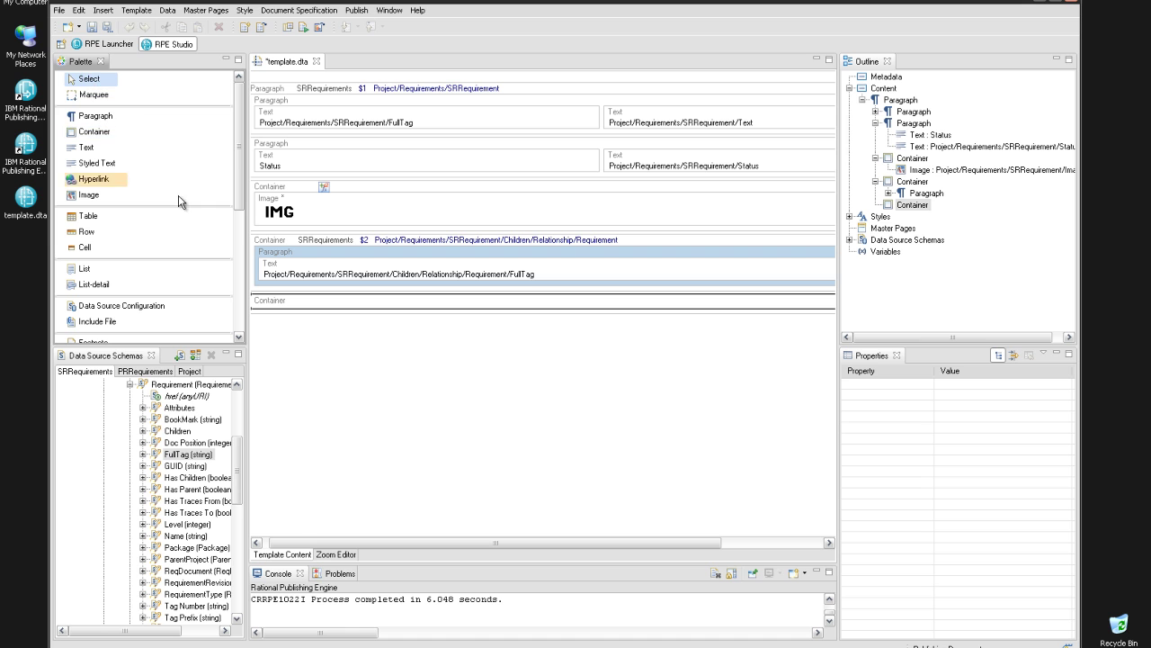
left_click(417, 530)
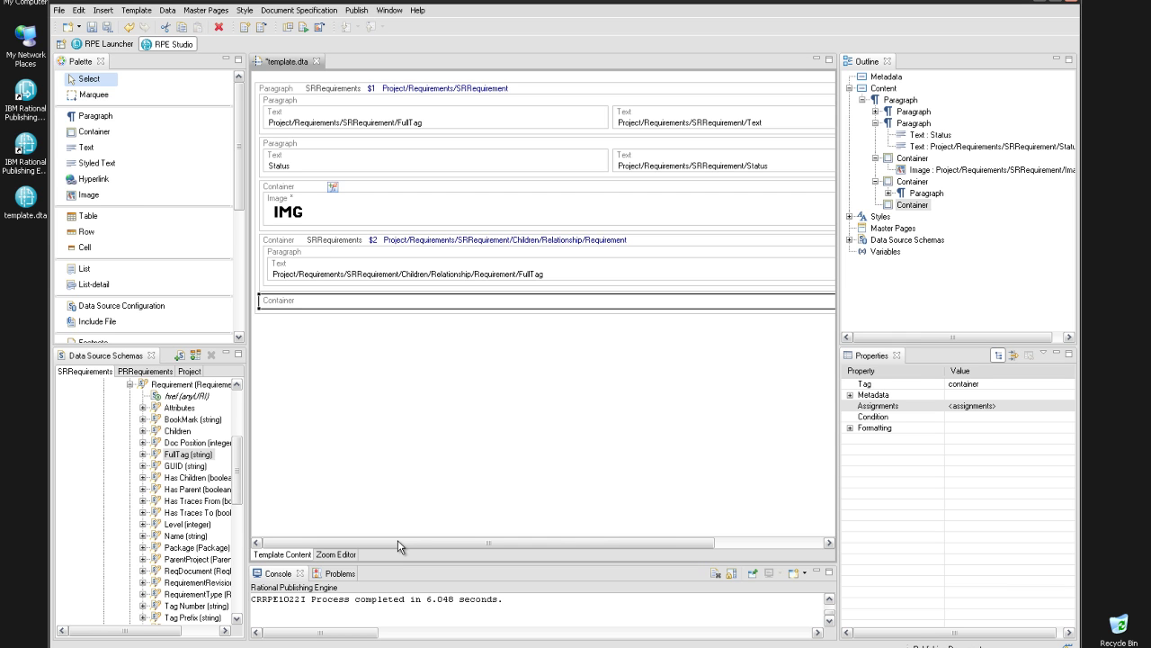
Step: Assign the SRRequirements query Project/Requirements/SRRequirement/TracesFrom/Relationship/Requirement to the third container
left_click_drag(236, 462, 236, 450)
left_click(116, 384)
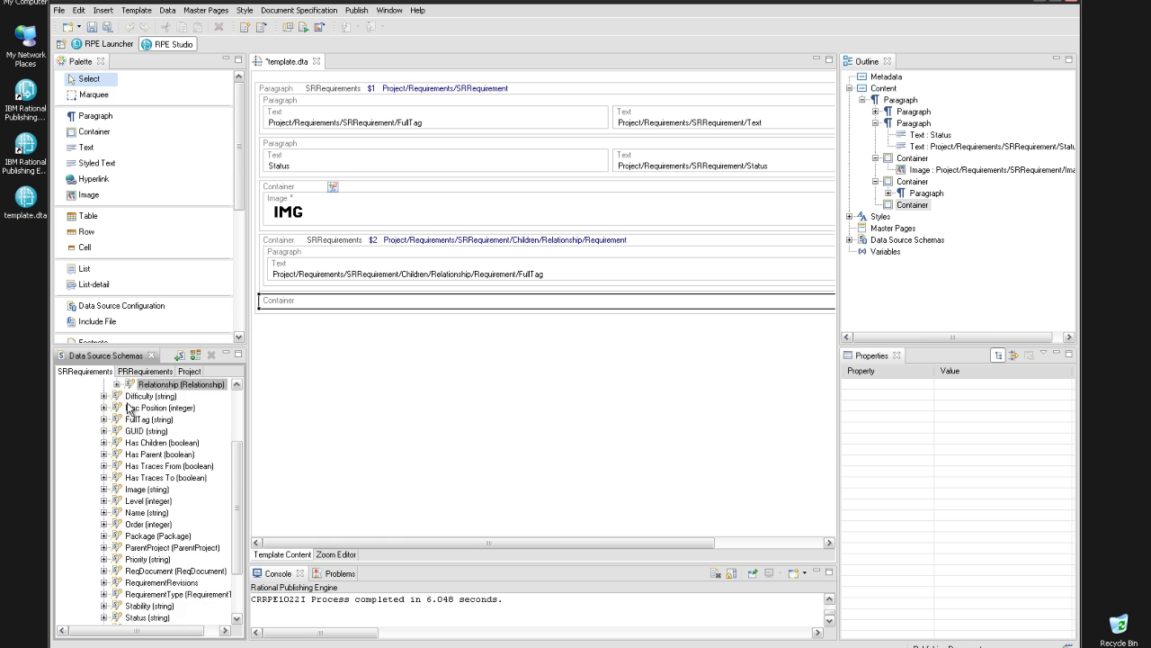
scroll(130, 409, "up", 3)
left_click(104, 470)
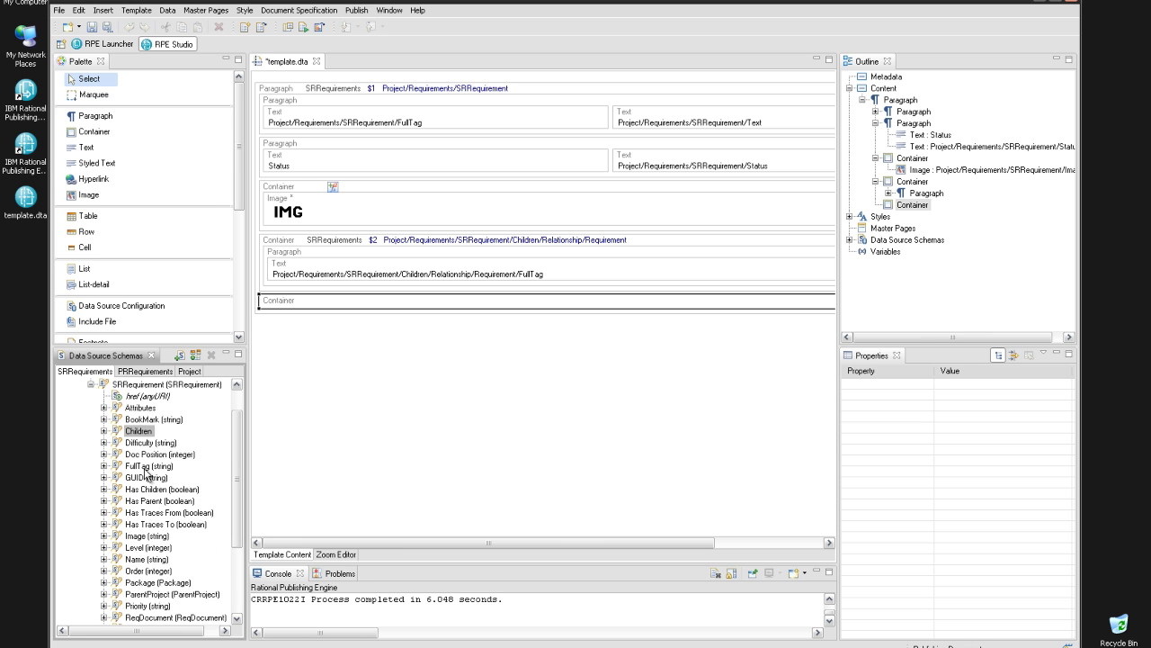
scroll(146, 475, "down", 4)
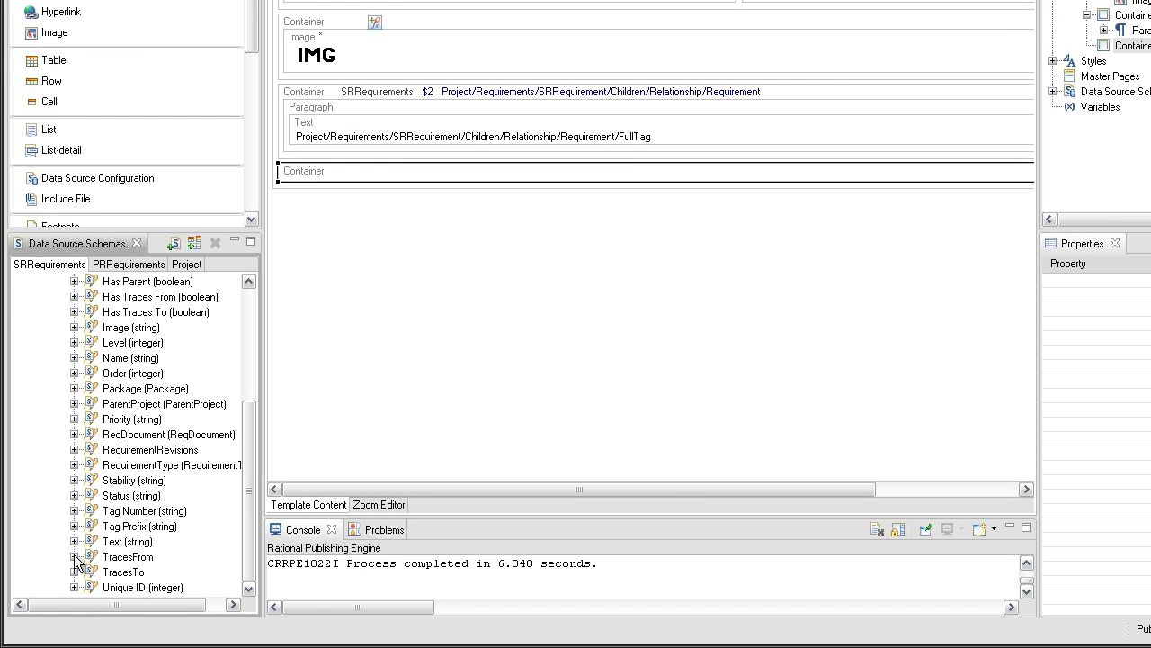
left_click(74, 557)
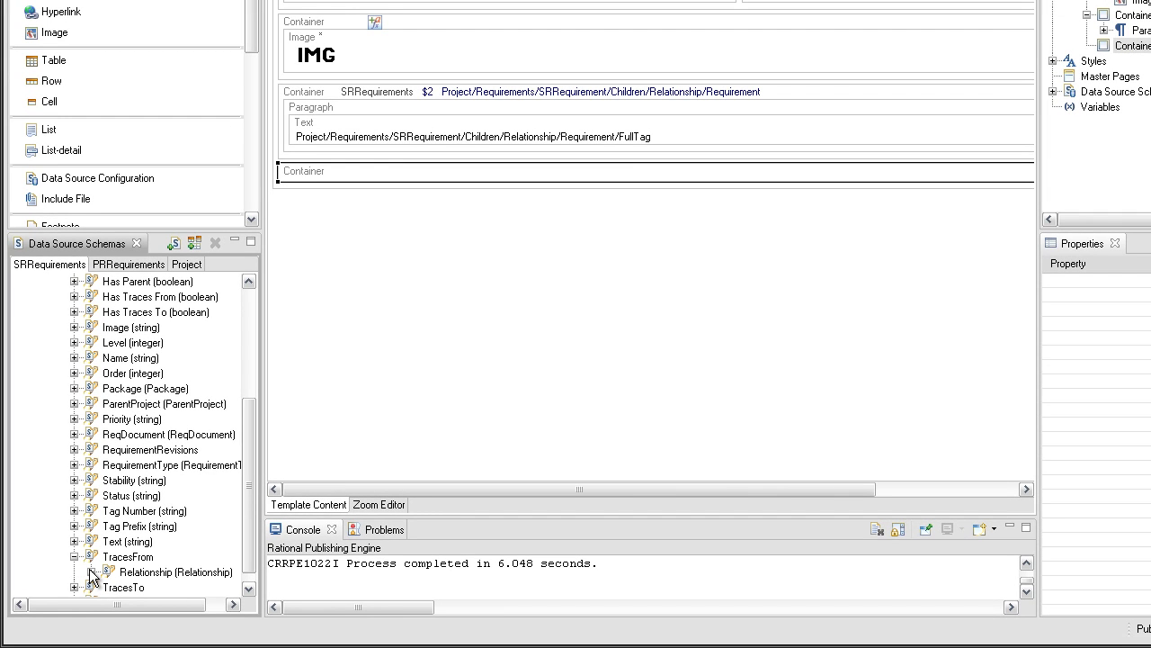
left_click(91, 572)
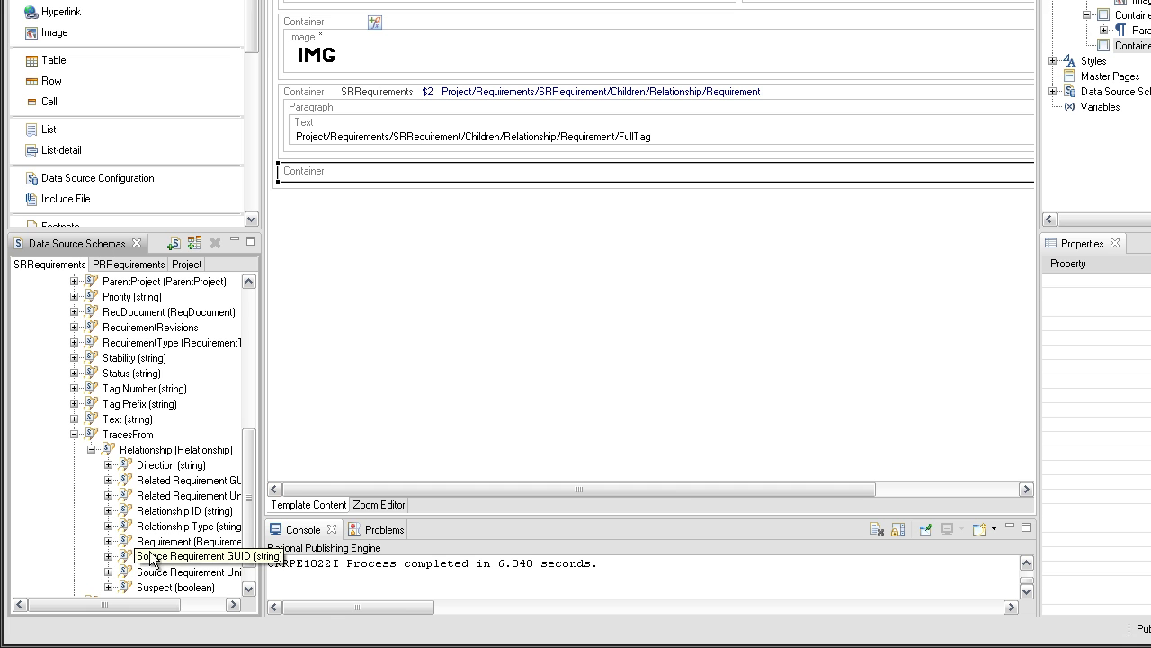
left_click_drag(164, 546, 372, 175)
left_click(551, 401)
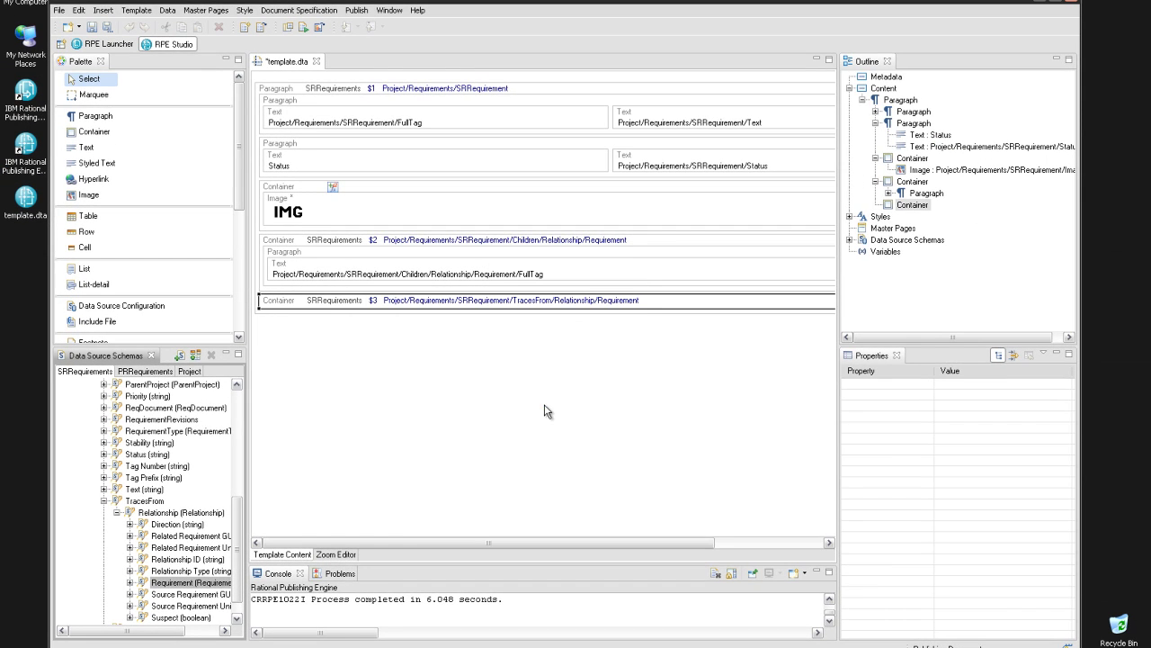
Step: Insert a nested container inside the TracesFrom requirement container
right_click(337, 302)
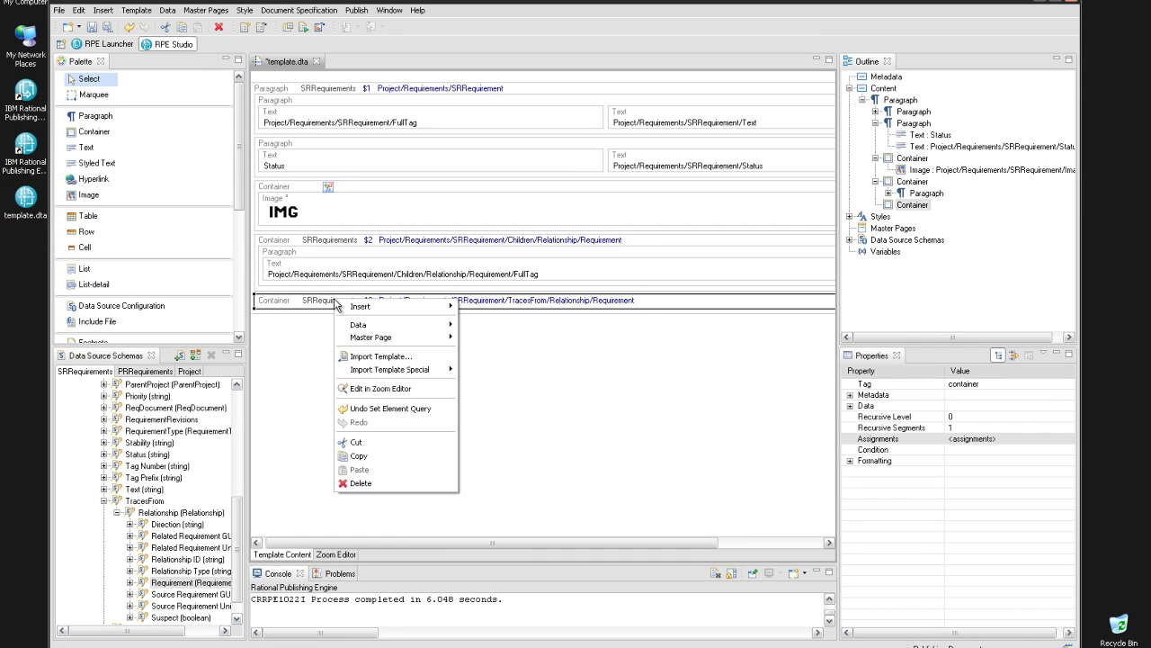
mouse_move(353, 310)
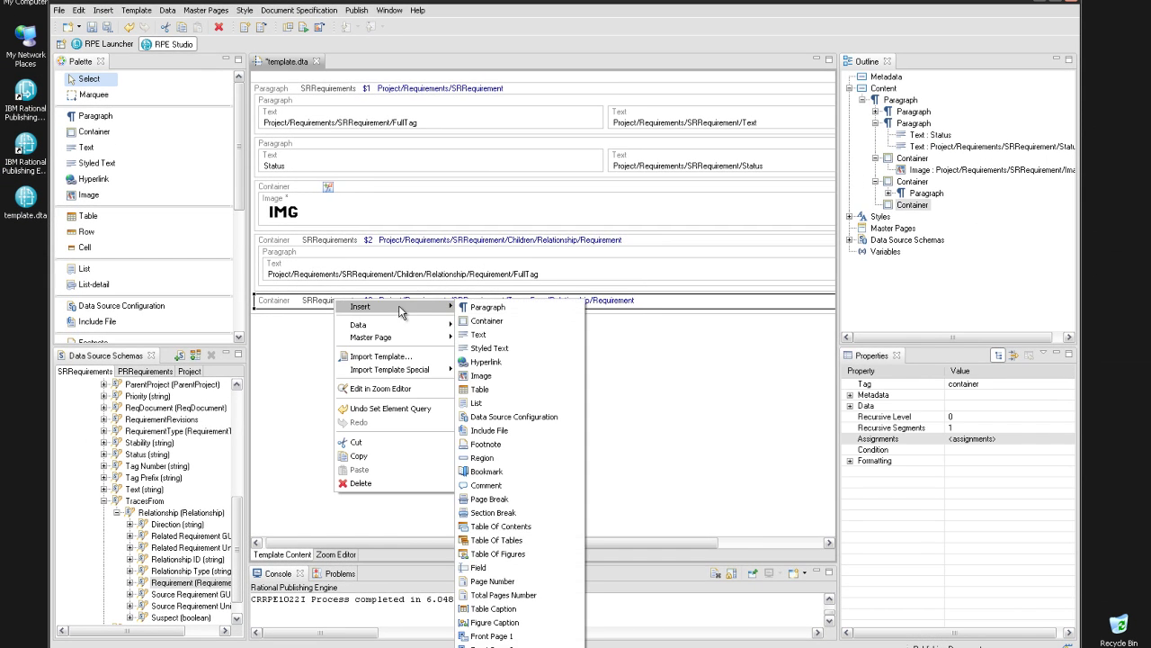
left_click(495, 324)
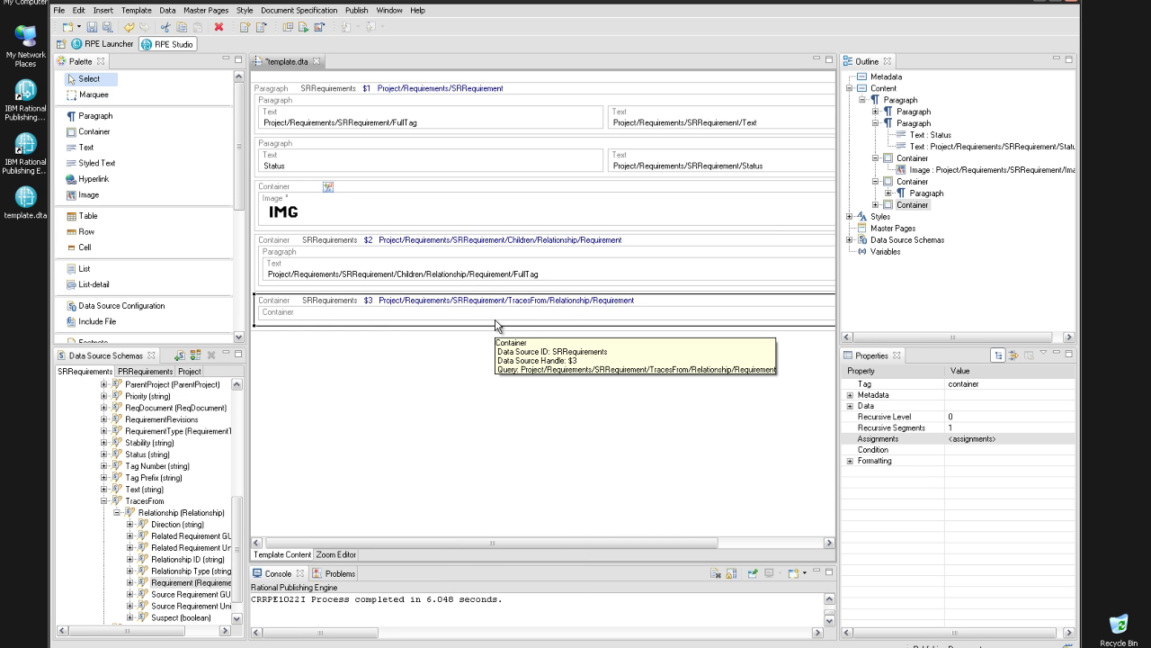
Step: Assign the PRRequirements query Project/Requirements/PRRequirement to the nested container
left_click(146, 372)
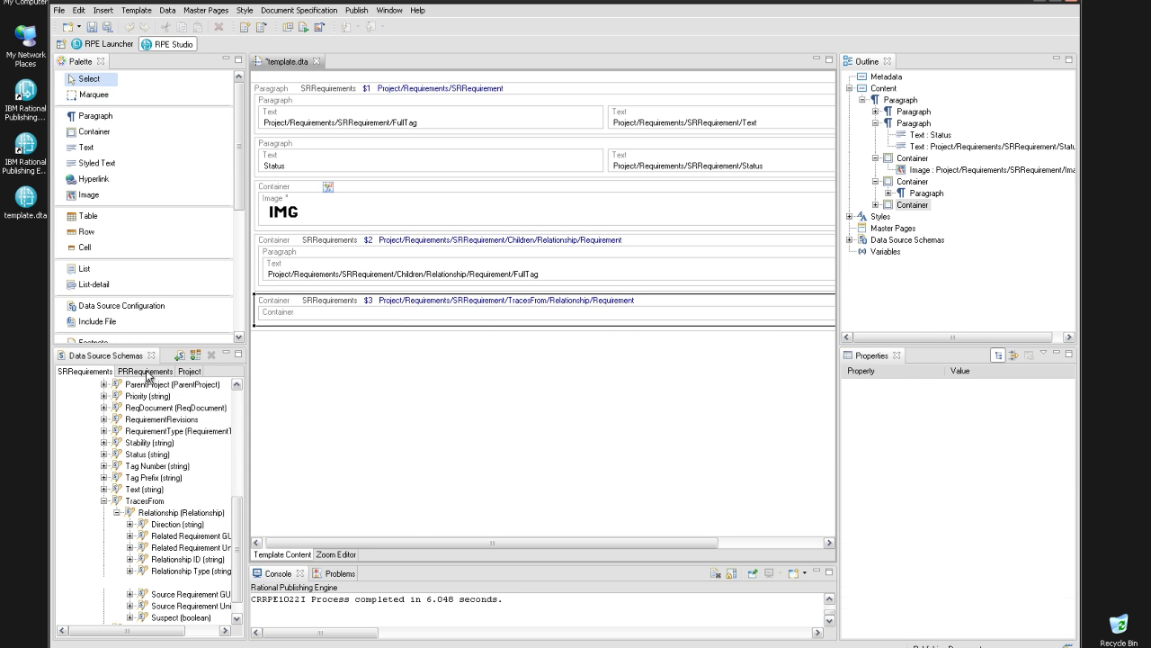
left_click(64, 385)
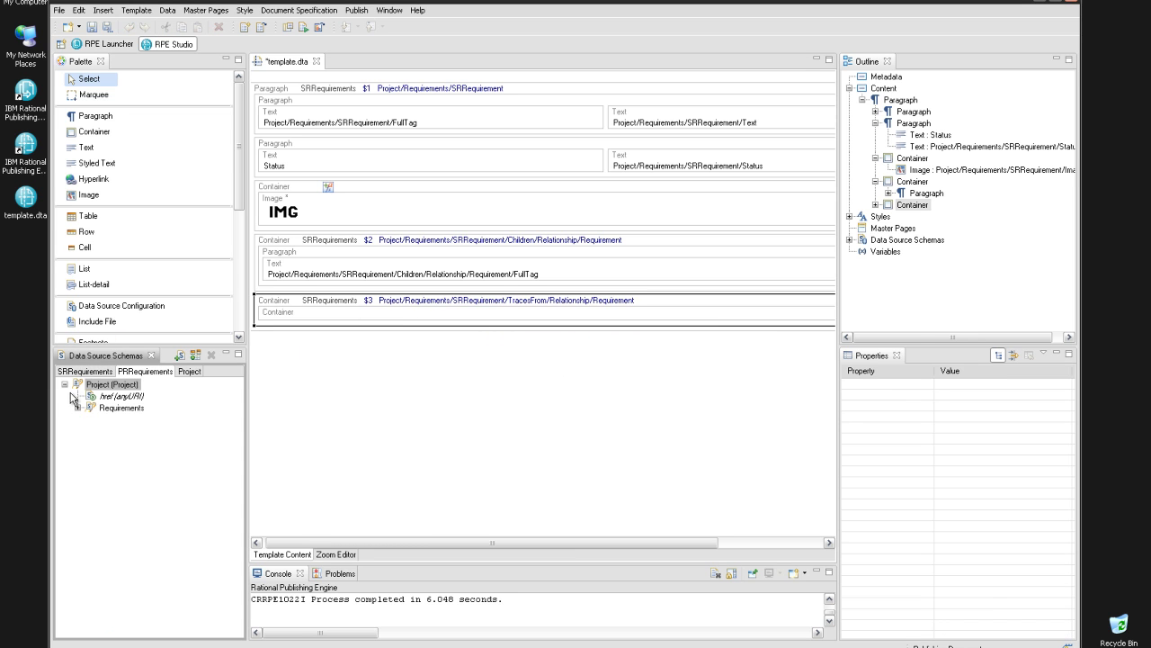
left_click(77, 407)
left_click_drag(123, 419, 330, 312)
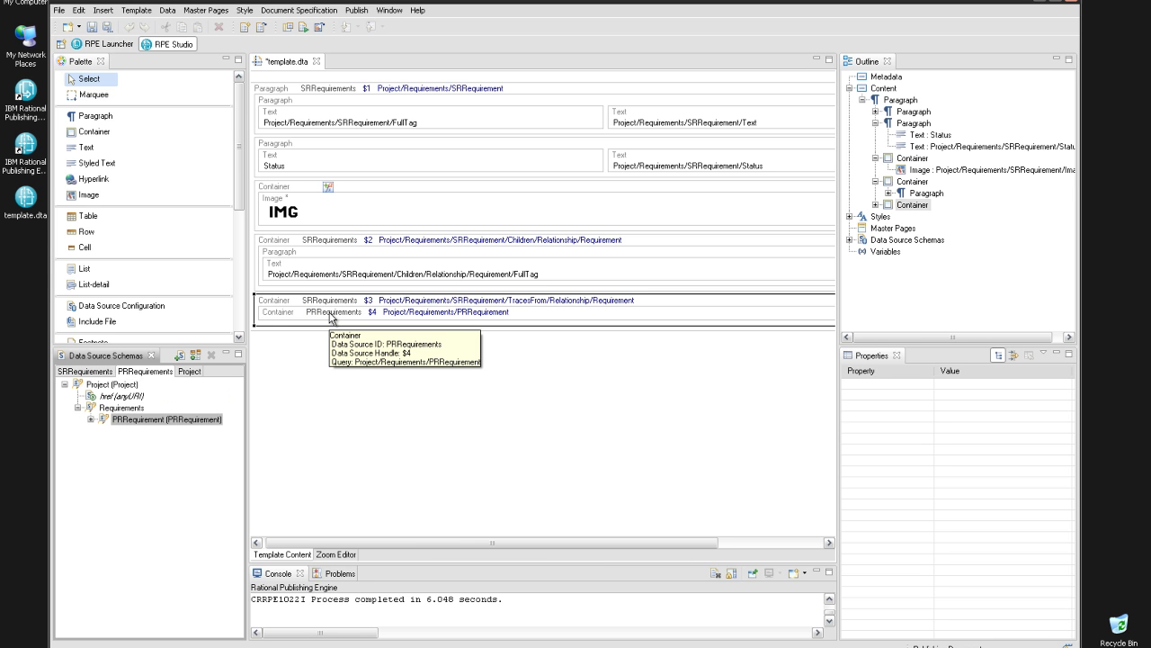
Step: Insert a paragraph in the PRRequirement container and add the PRRequirement FullTag attribute to it as a value
right_click(330, 314)
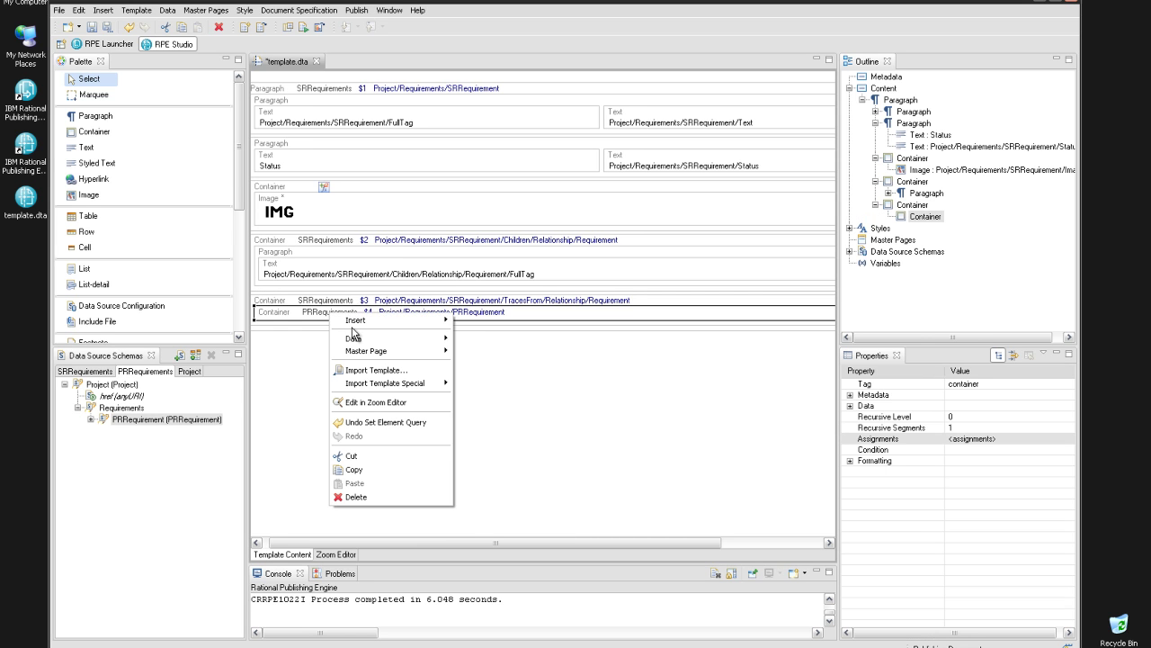
mouse_move(354, 329)
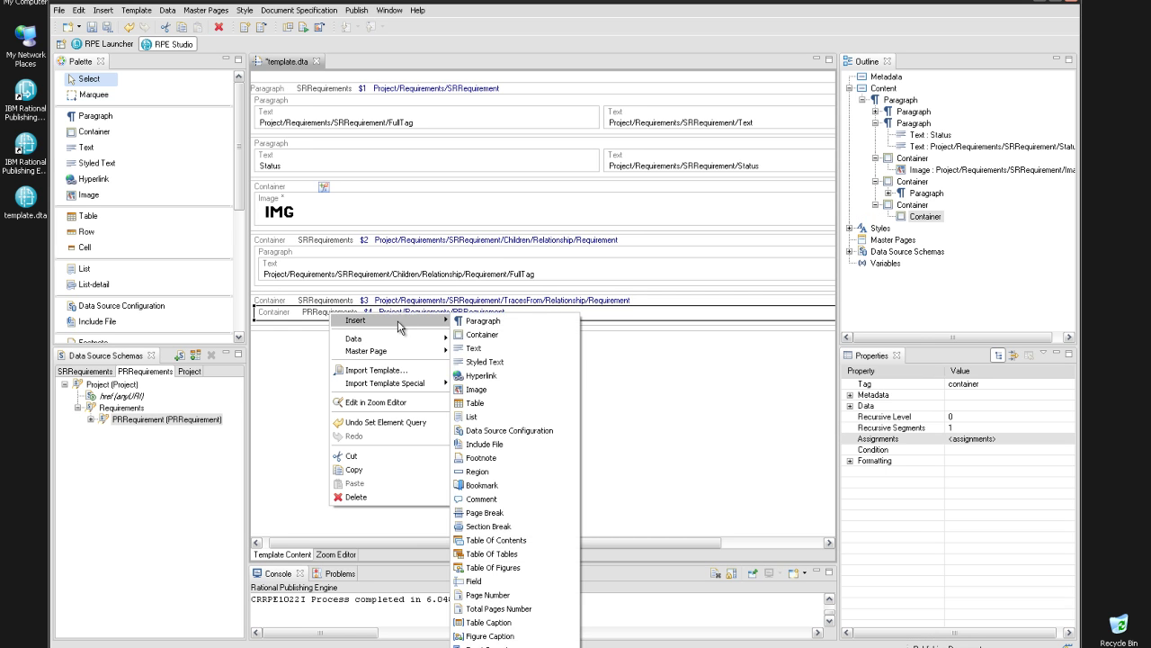
left_click(477, 320)
left_click(89, 420)
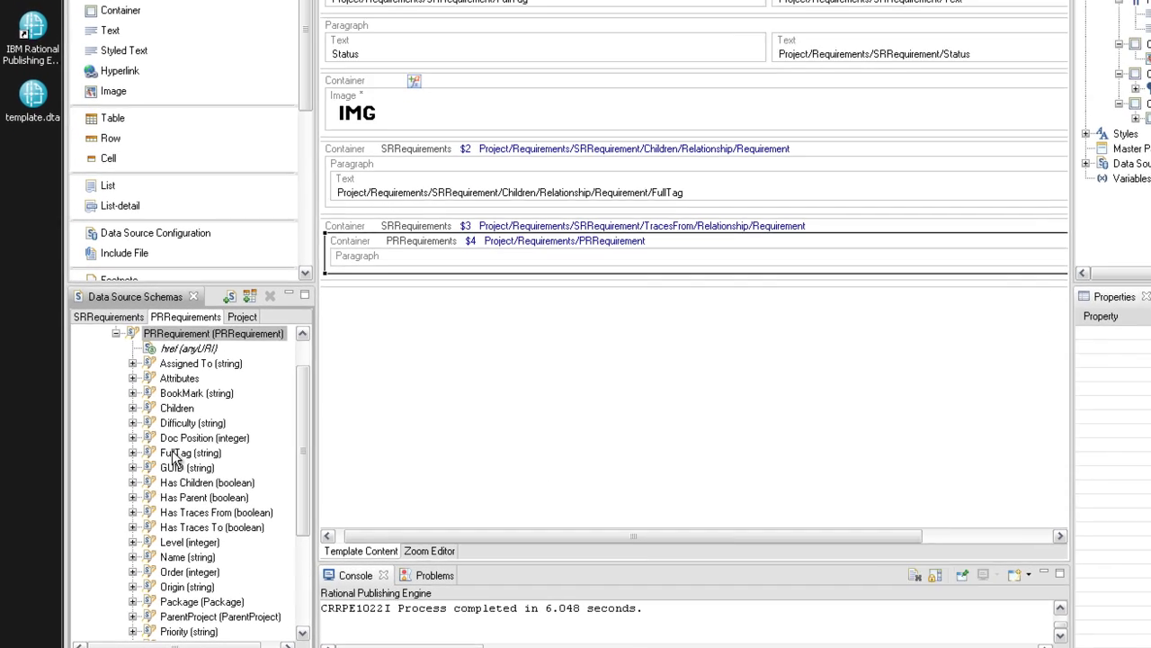
left_click_drag(148, 477, 322, 329)
left_click_drag(421, 249, 421, 249)
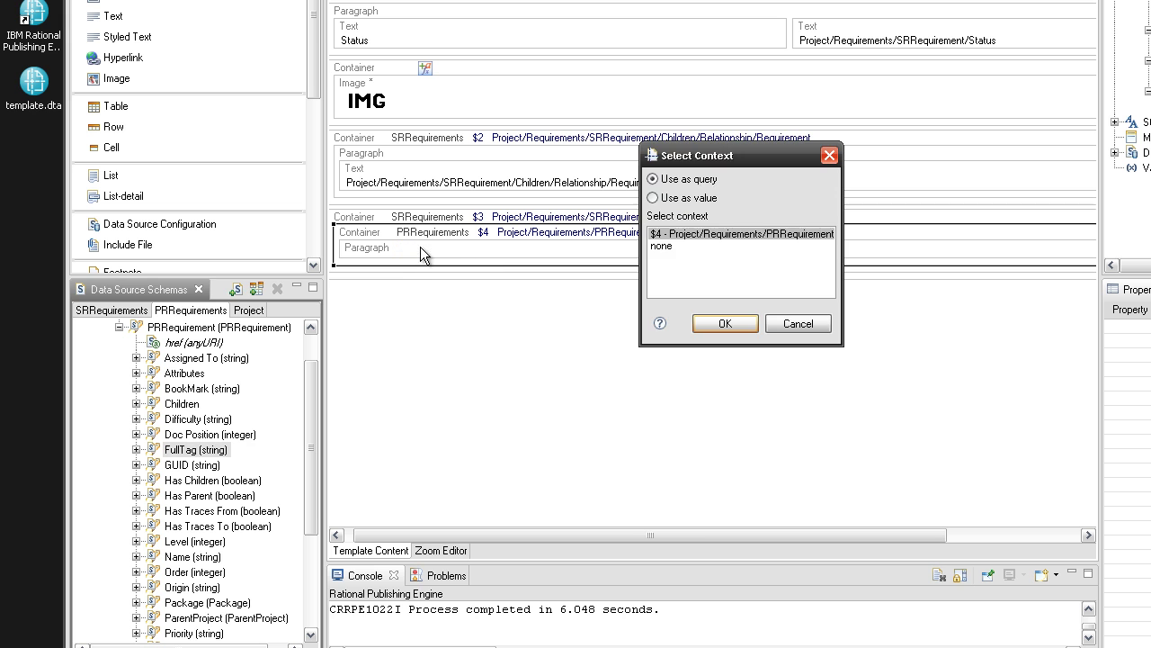
left_click(653, 198)
left_click(729, 324)
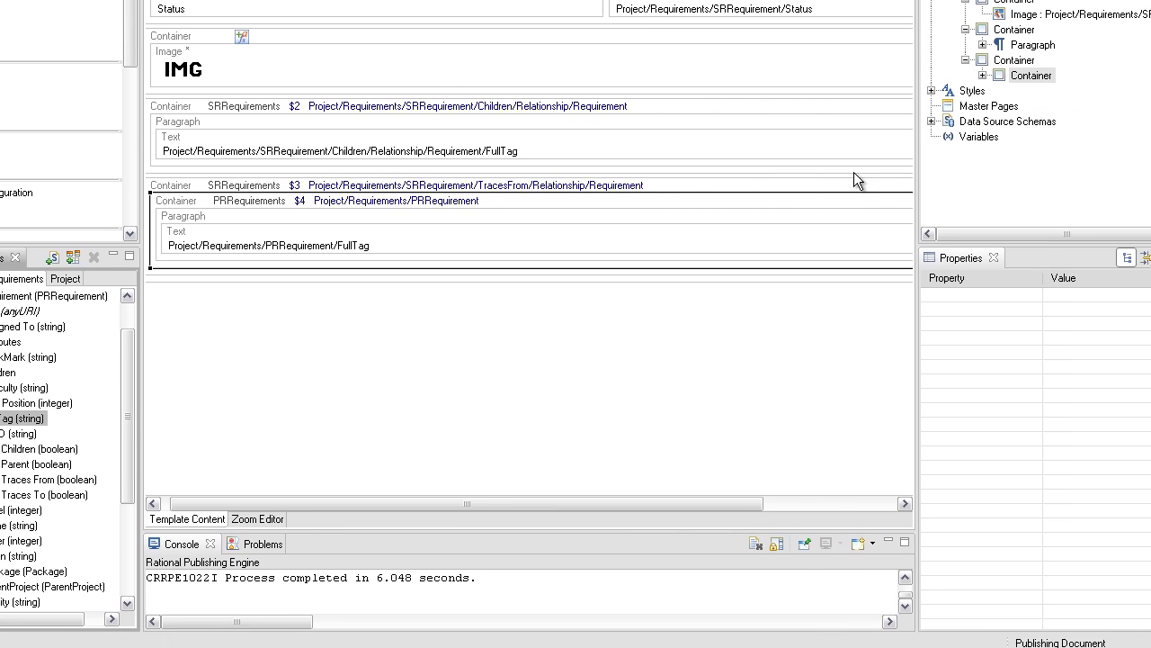
Step: Create a template variable named RelatedRequirementID with internal access
left_click(871, 122)
right_click(870, 124)
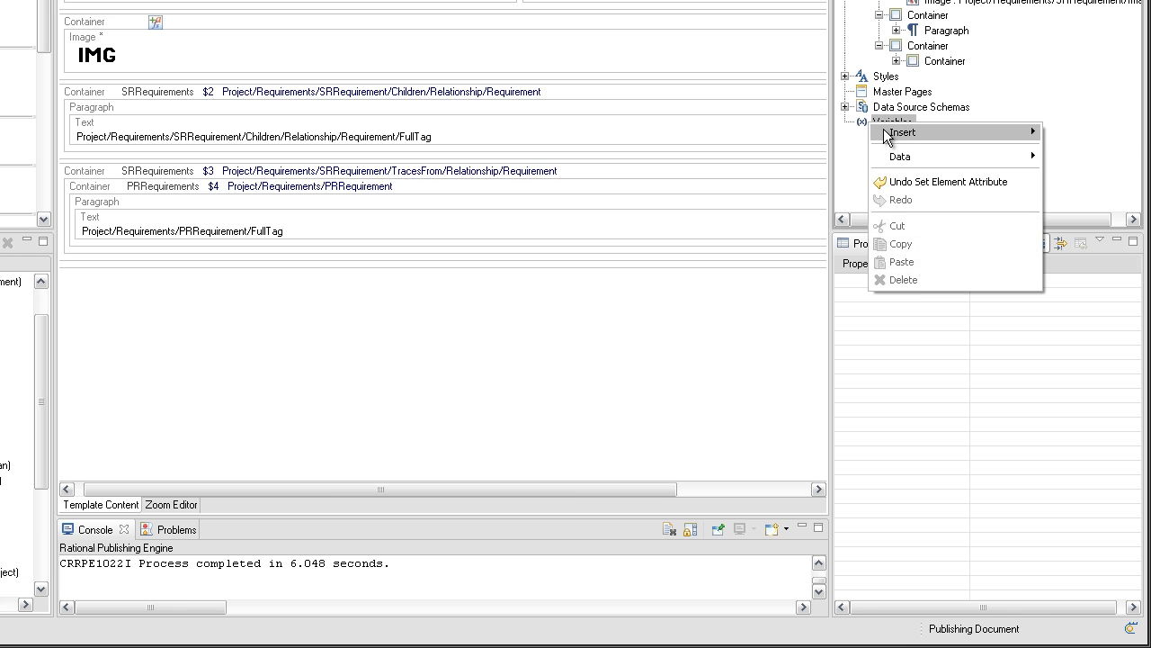
mouse_move(905, 133)
left_click(1089, 134)
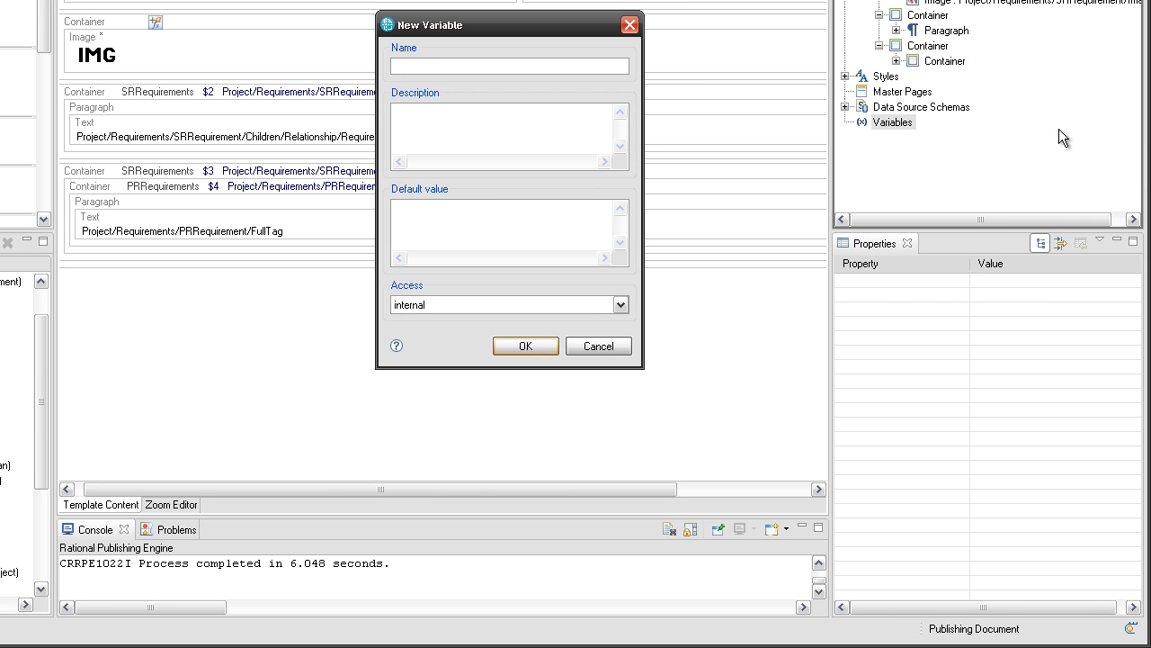
type("RelatedRequirementID")
left_click(512, 346)
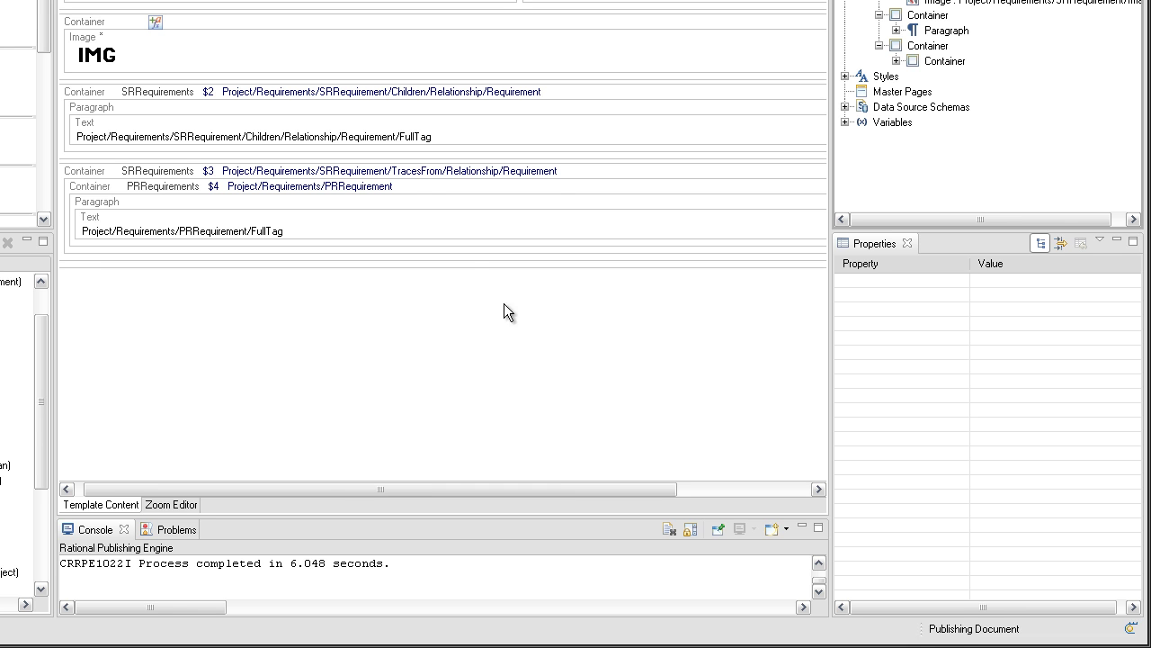
Step: Assign the UniqueID attribute of the TracesFrom requirement to the RelatedRequirementID variable on the TracesFrom container
right_click(411, 172)
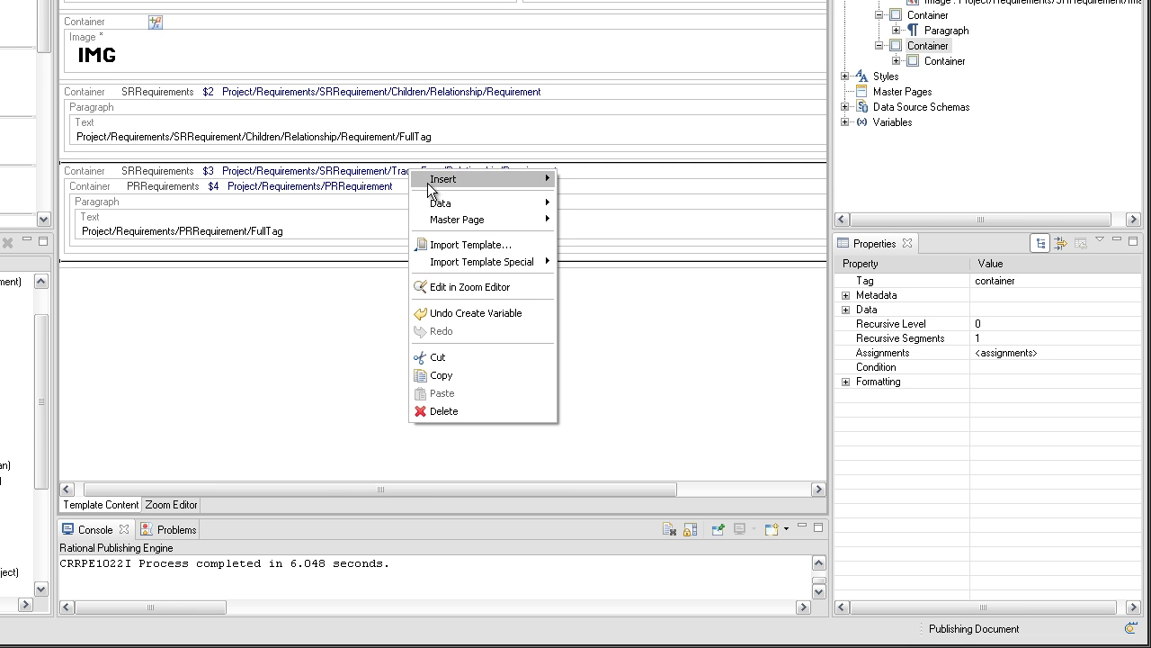
mouse_move(453, 206)
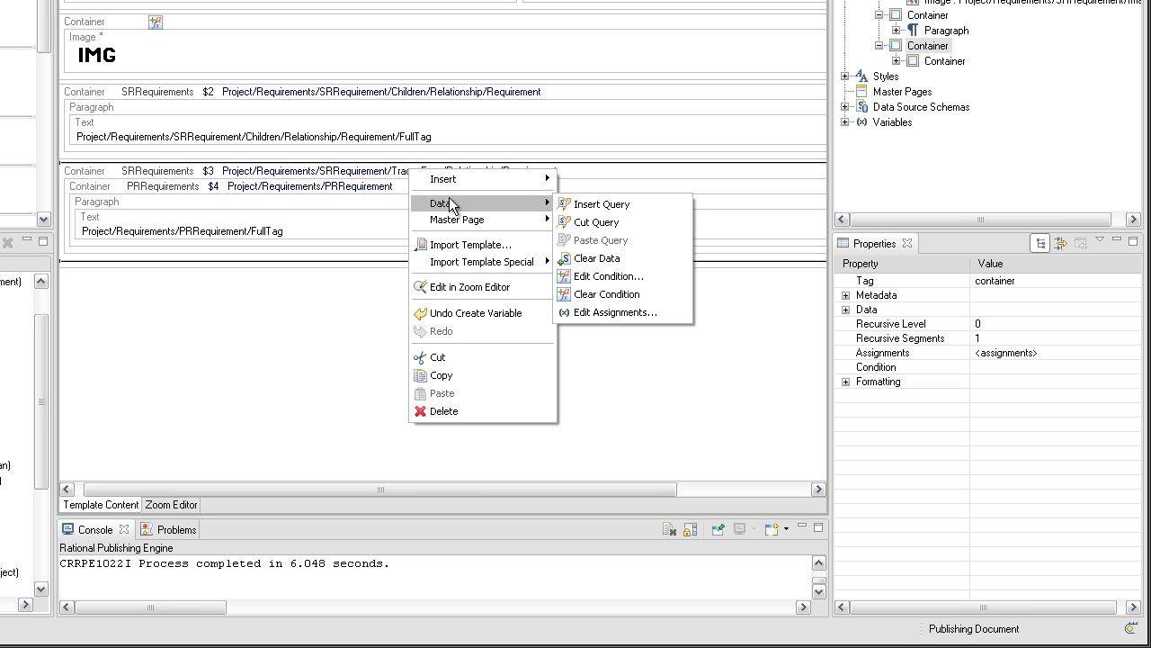
left_click(604, 312)
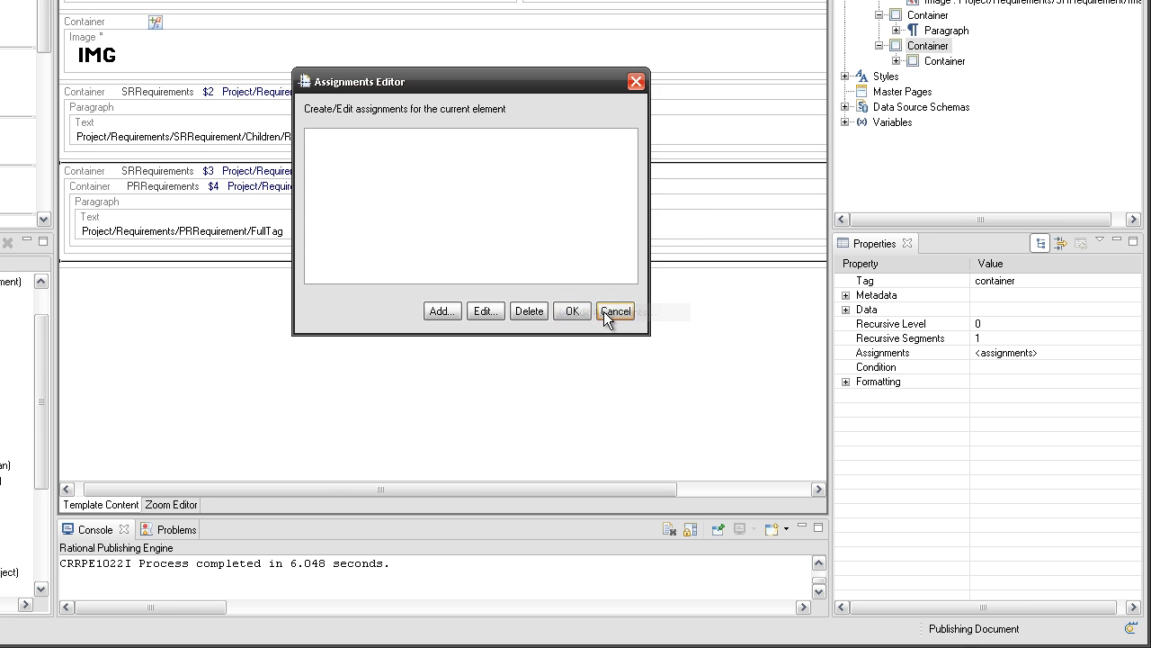
left_click(447, 310)
left_click(481, 244)
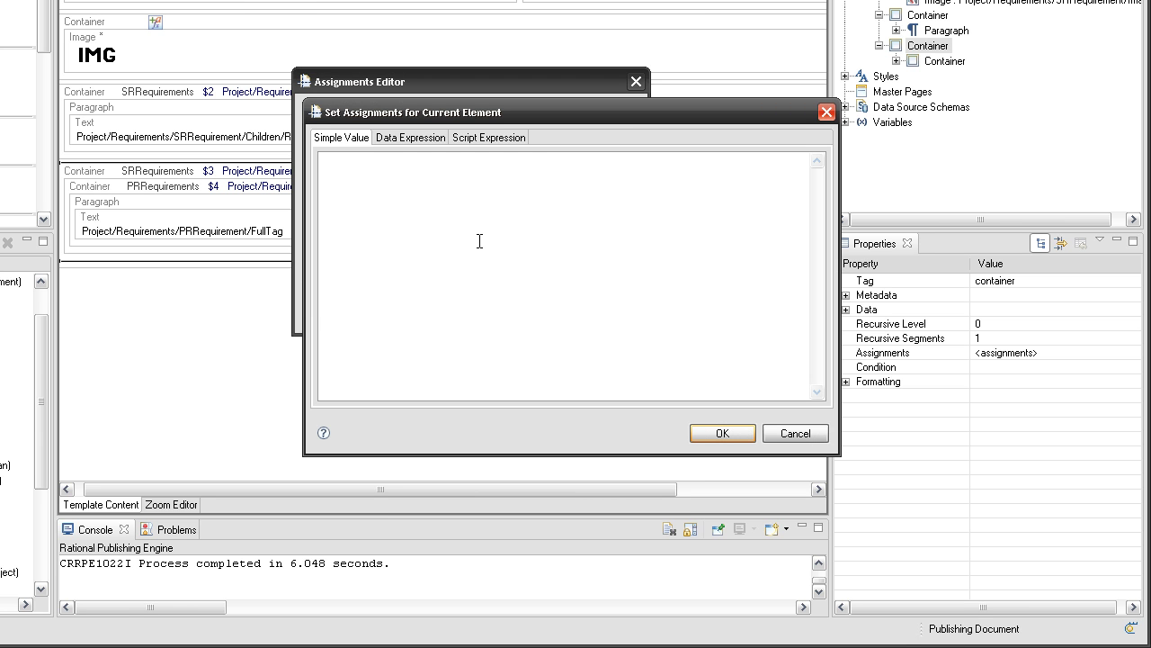
left_click(416, 139)
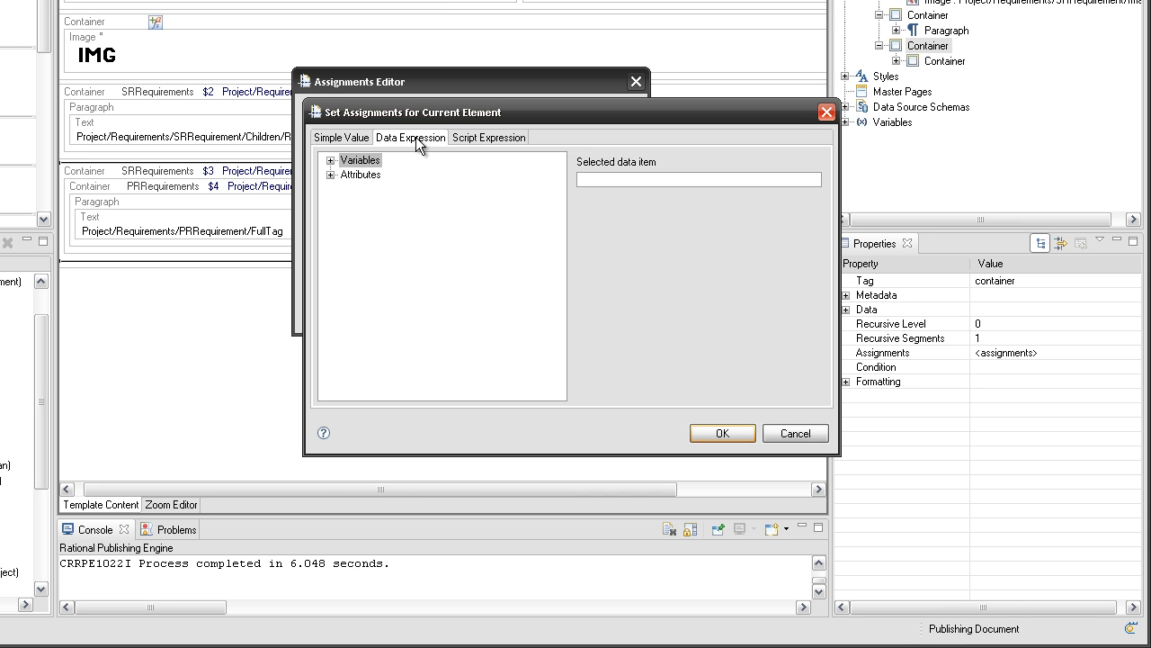
left_click(330, 174)
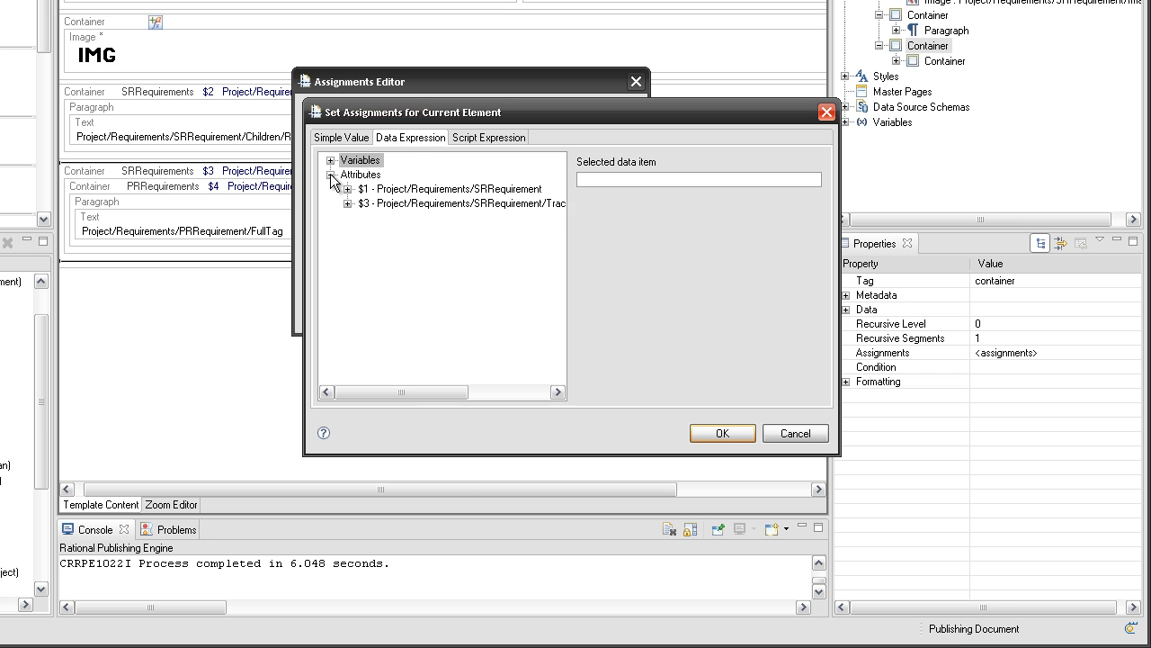
left_click(348, 203)
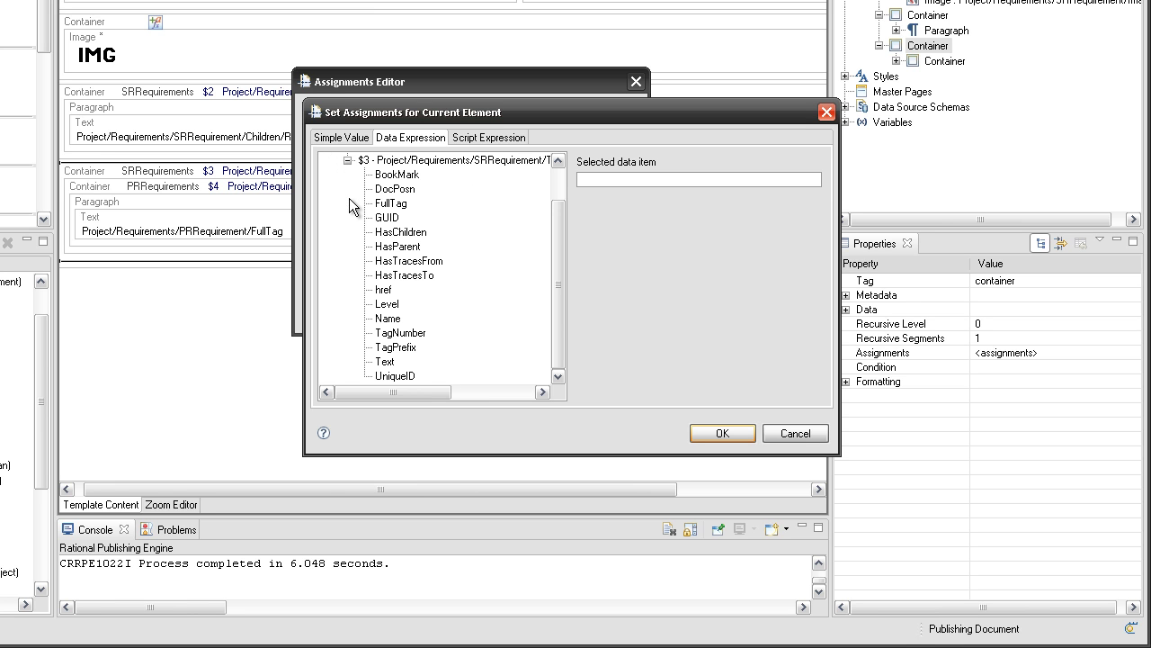
left_click(396, 377)
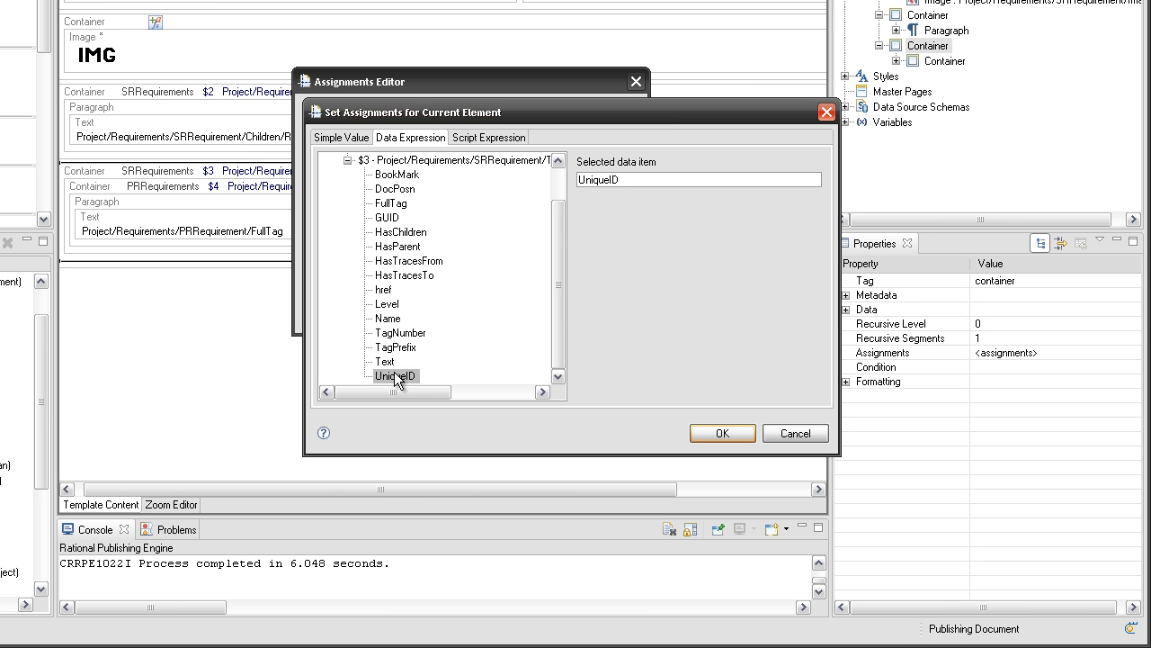
left_click(723, 433)
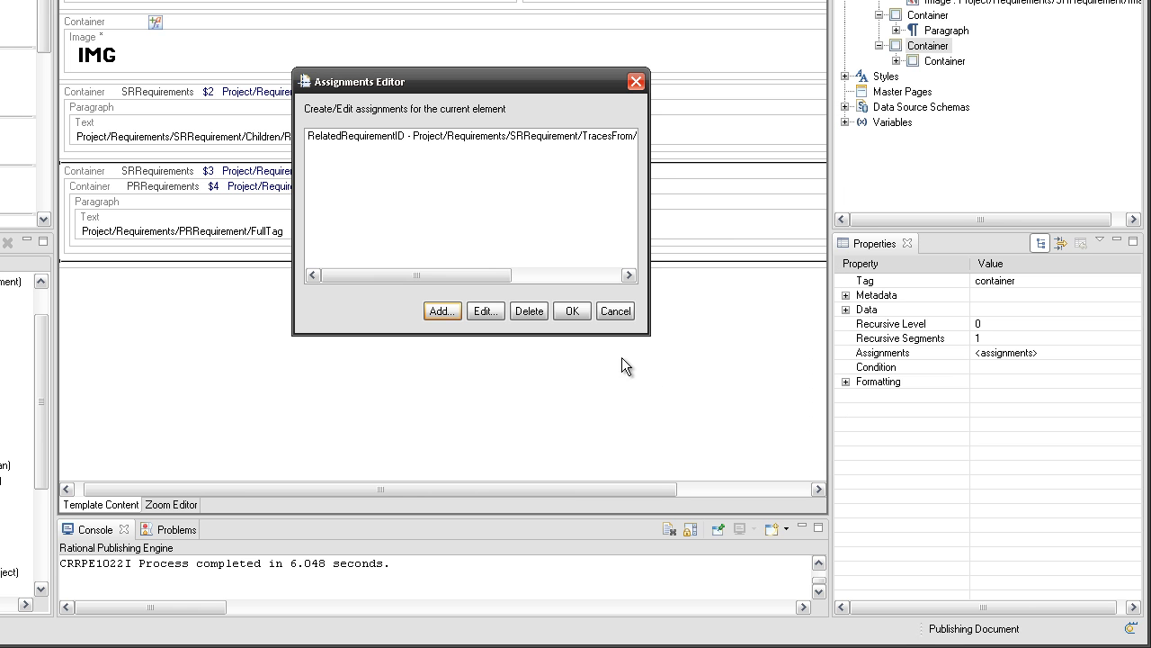
left_click(571, 312)
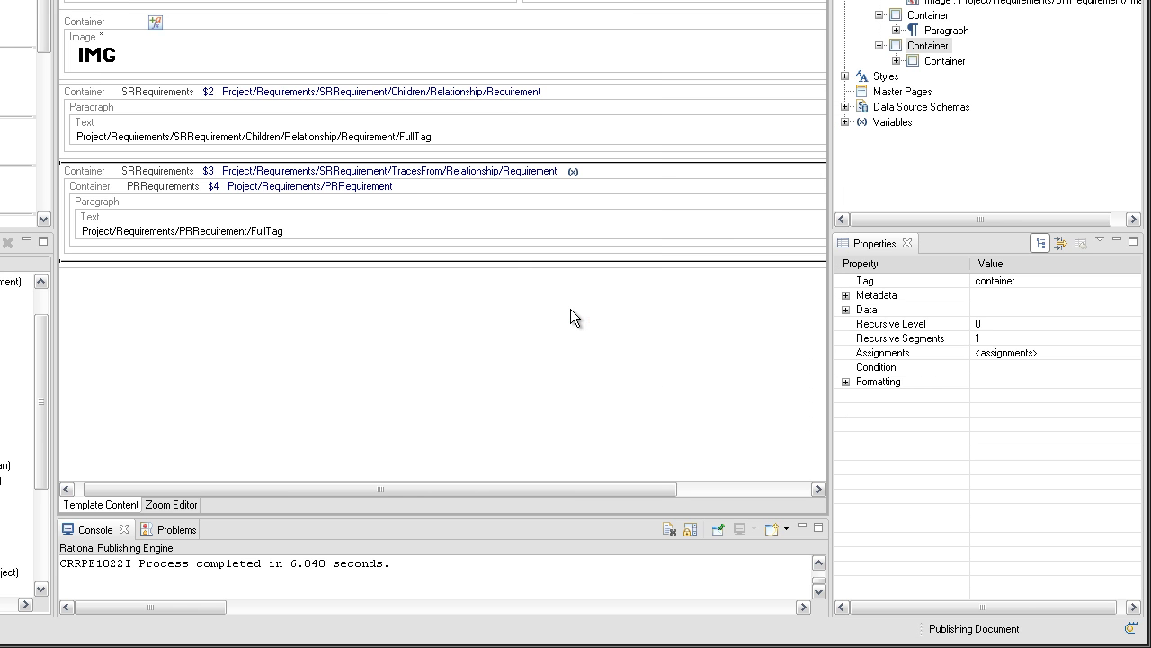
Step: Open the scripted filter for the data of the nested PRRequirement container
left_click(387, 183)
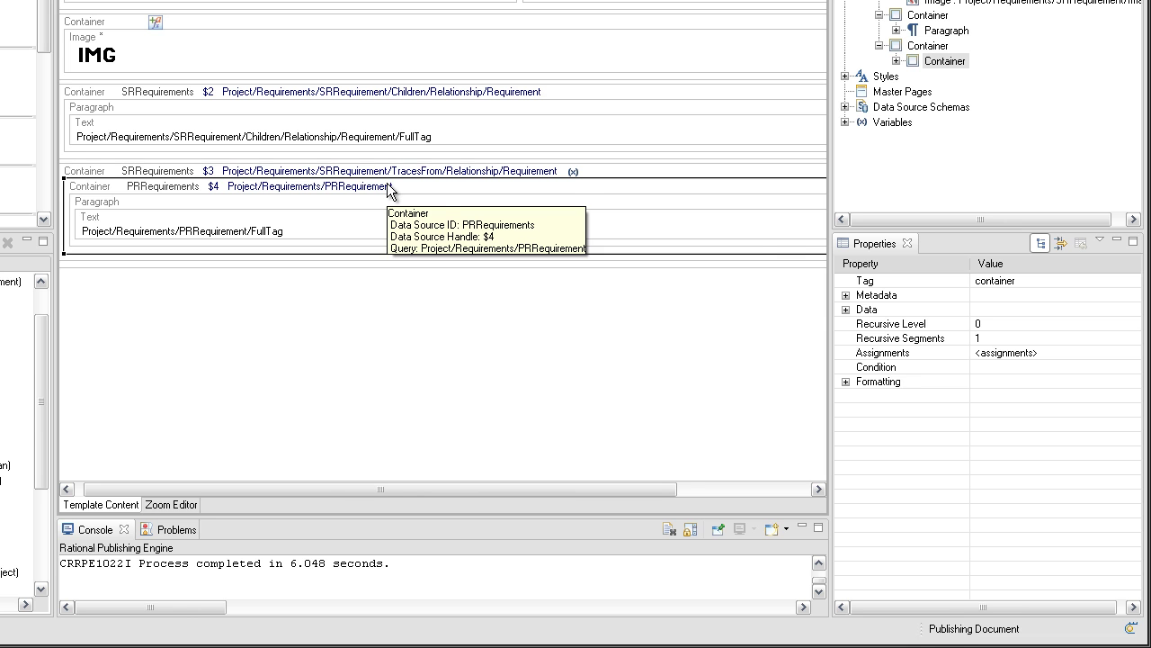
left_click(845, 309)
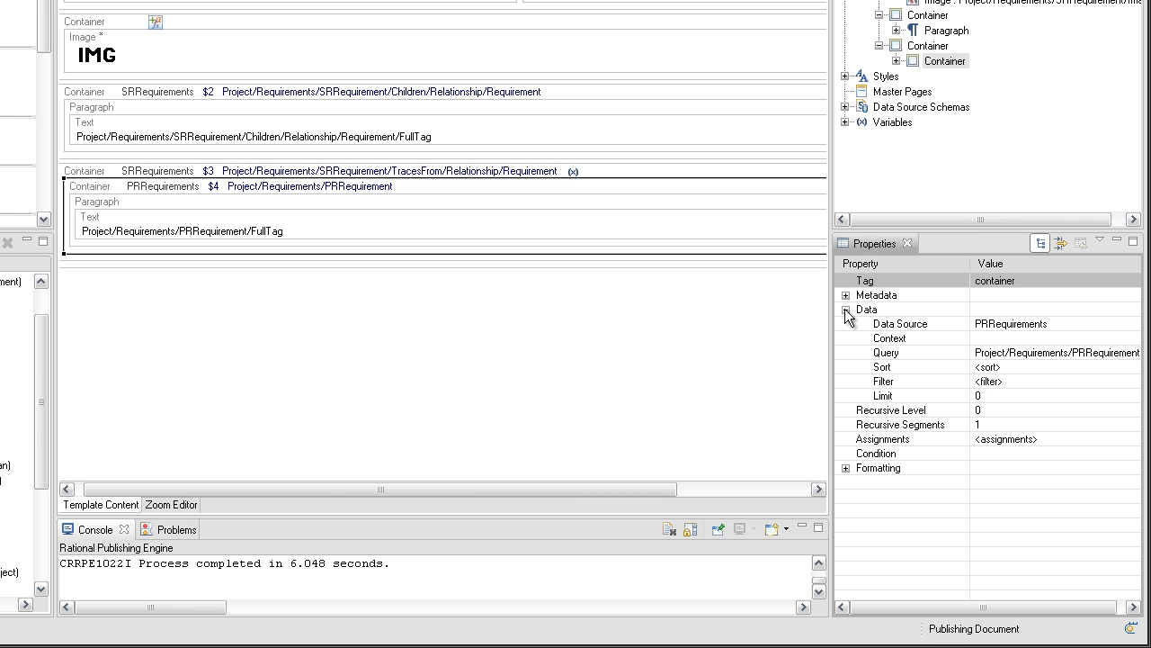
left_click(1024, 382)
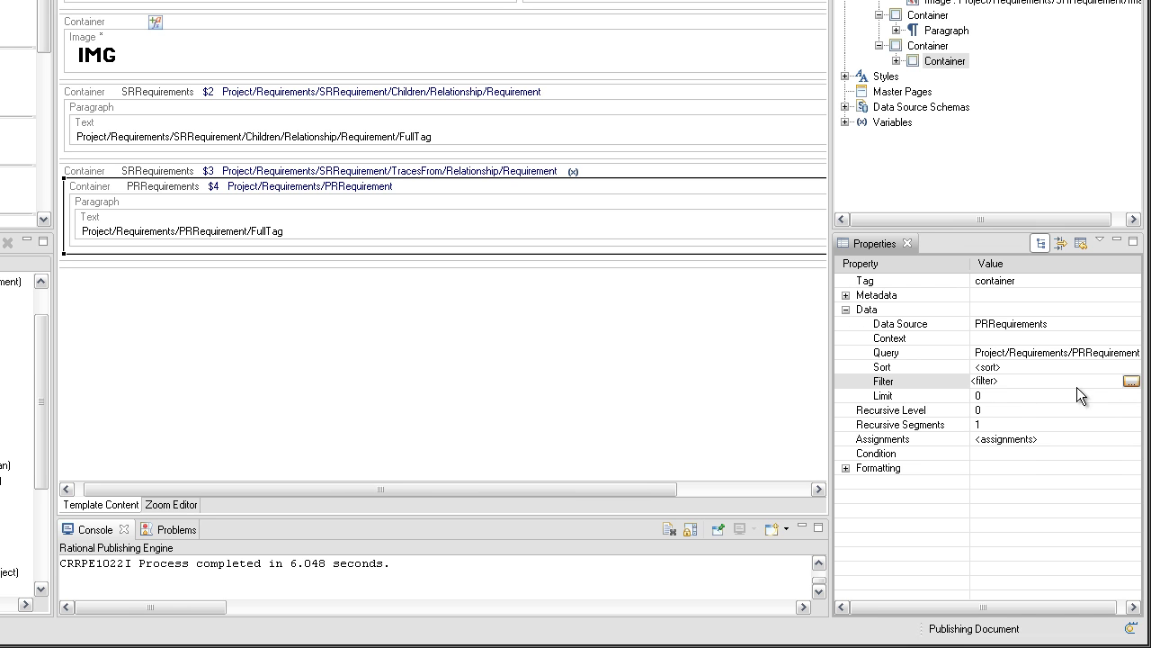
left_click(1131, 381)
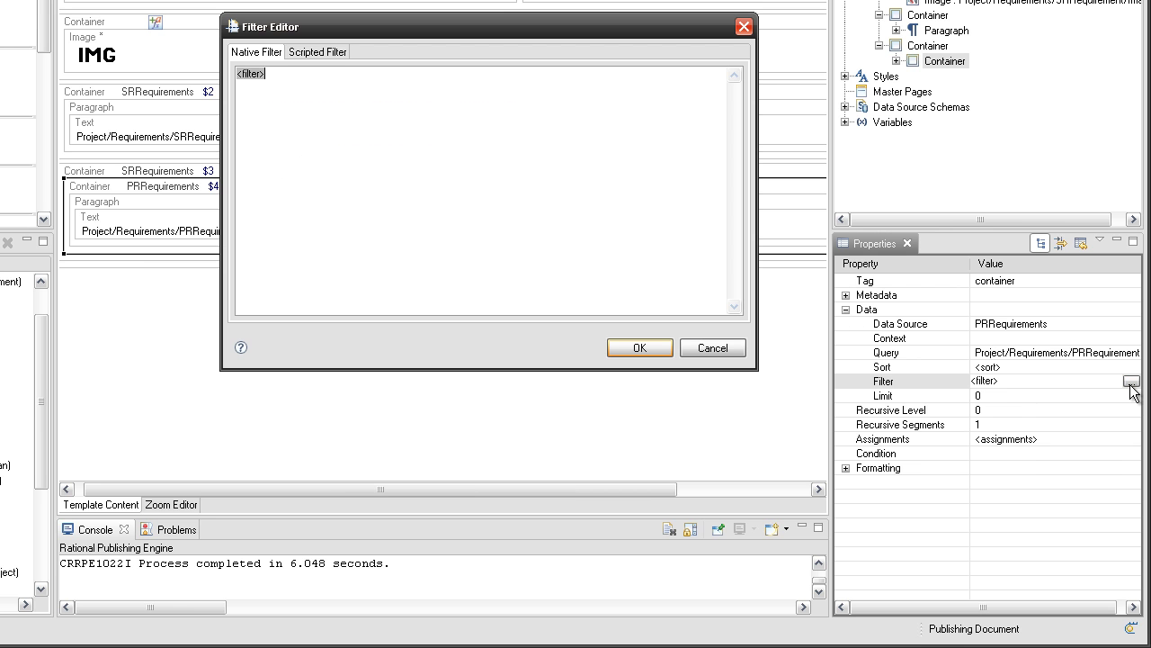
left_click(325, 51)
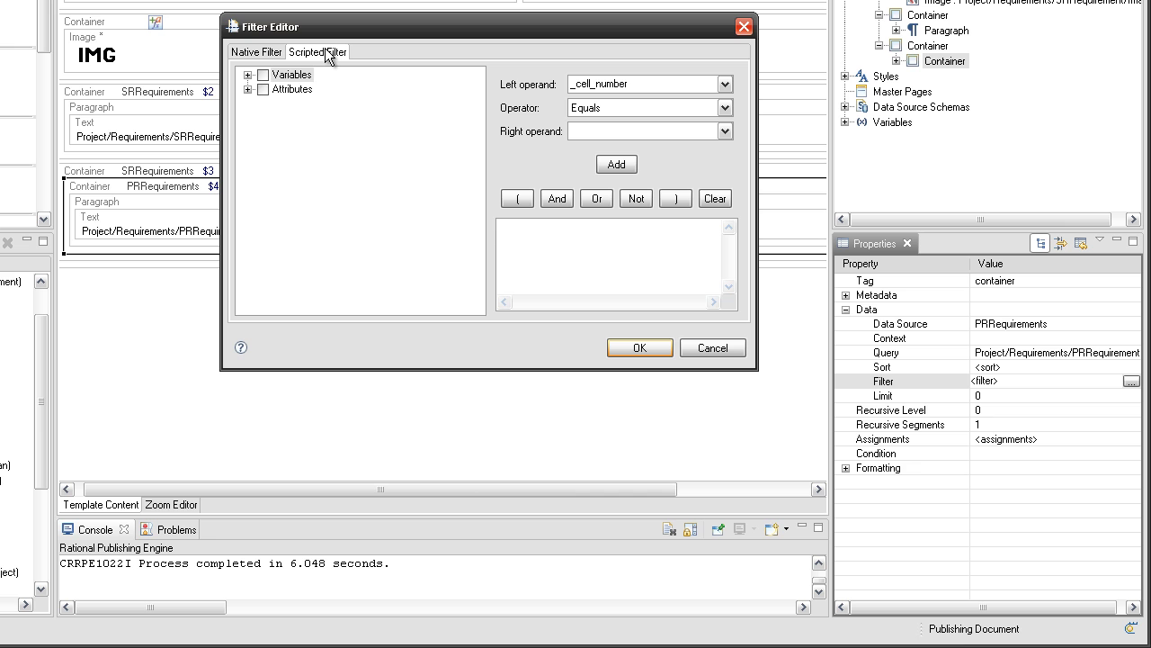
Step: Mark the PRRequirement UniqueID attribute and the RelatedRequirementID variable for use in the scripted filter
left_click(248, 89)
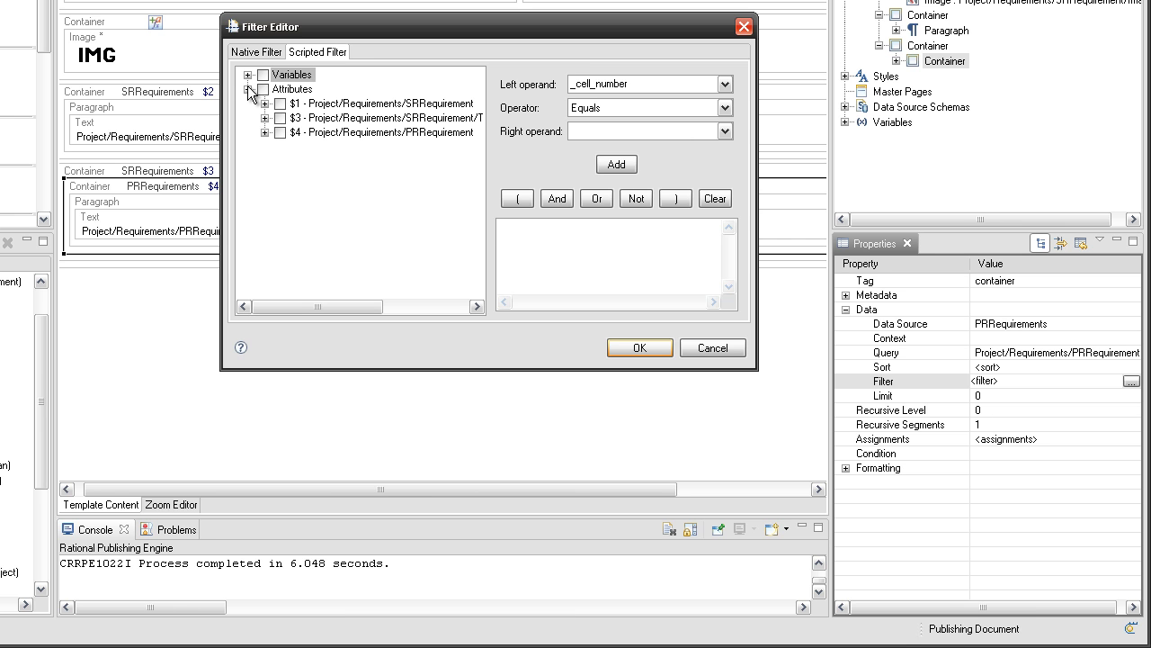
left_click(265, 132)
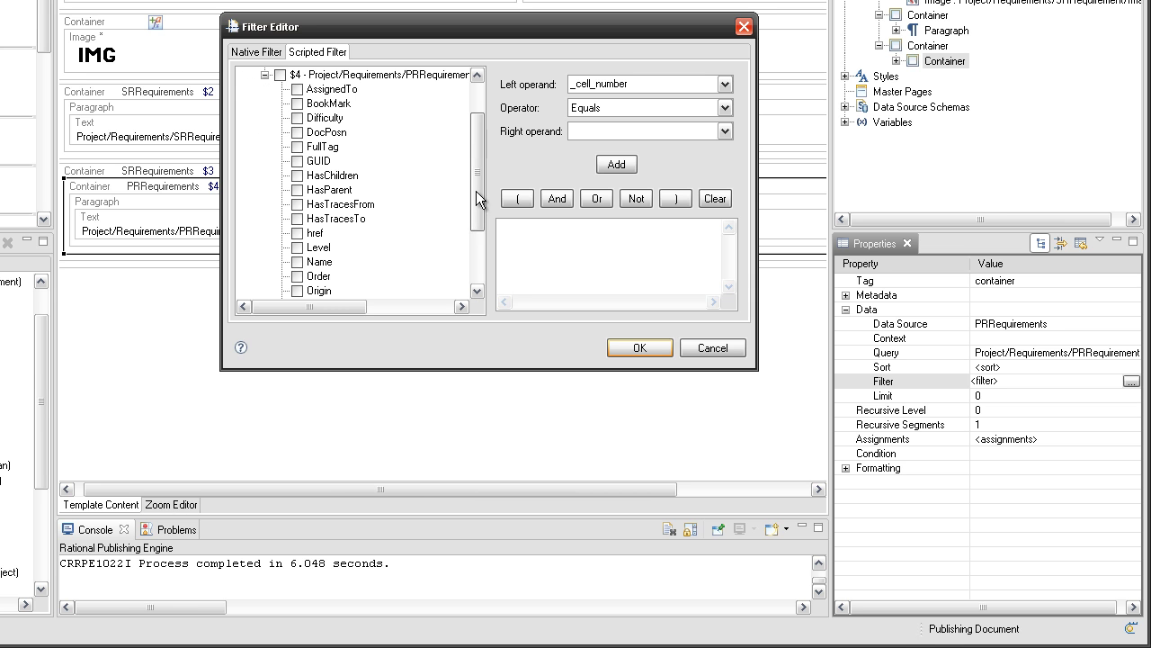
left_click_drag(476, 193, 477, 268)
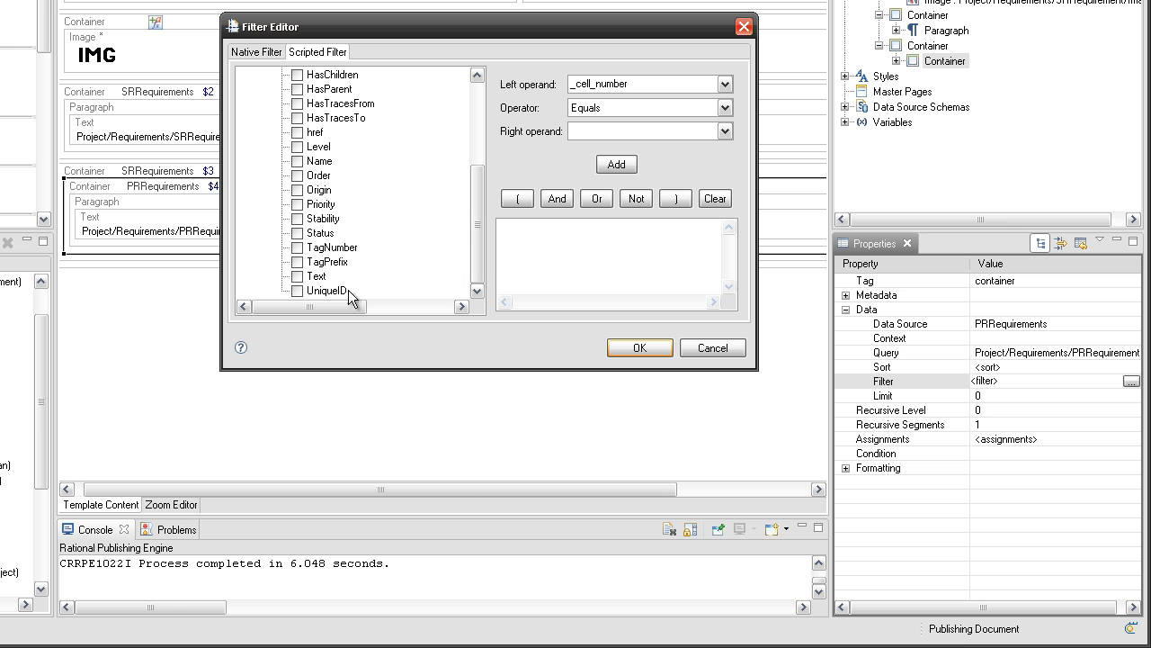
left_click(298, 291)
left_click_drag(480, 268, 477, 180)
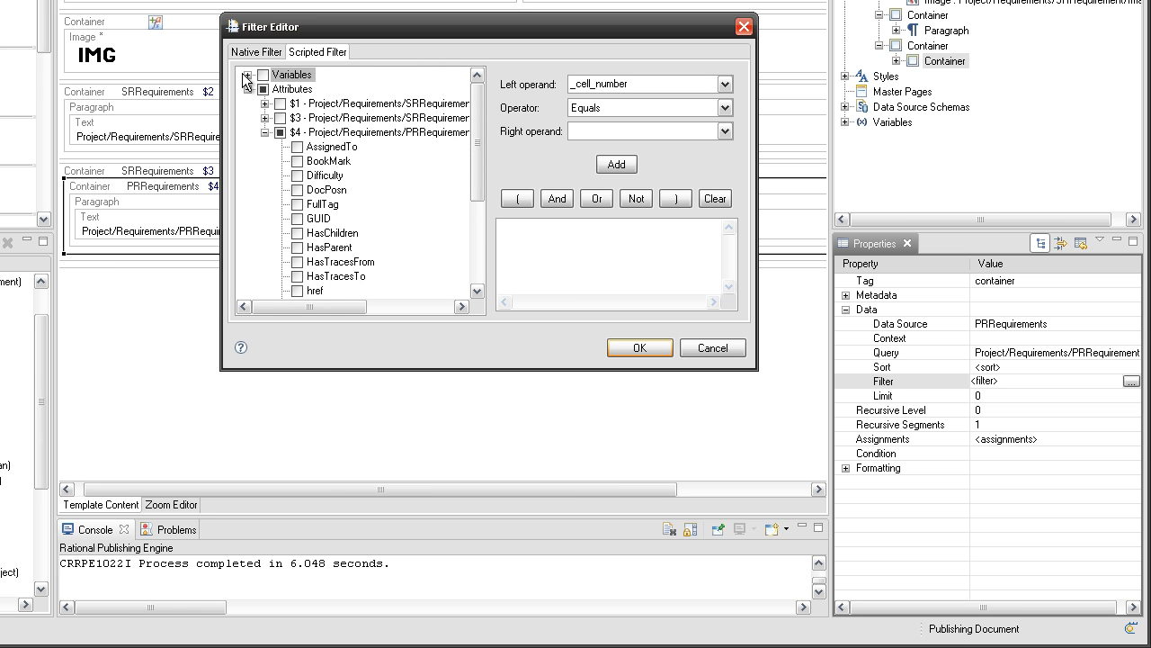
left_click(248, 74)
left_click(281, 147)
Step: Build the filter expression RelatedRequirementID == UniqueID and apply it to the PRRequirement container
left_click_drag(320, 154, 525, 241)
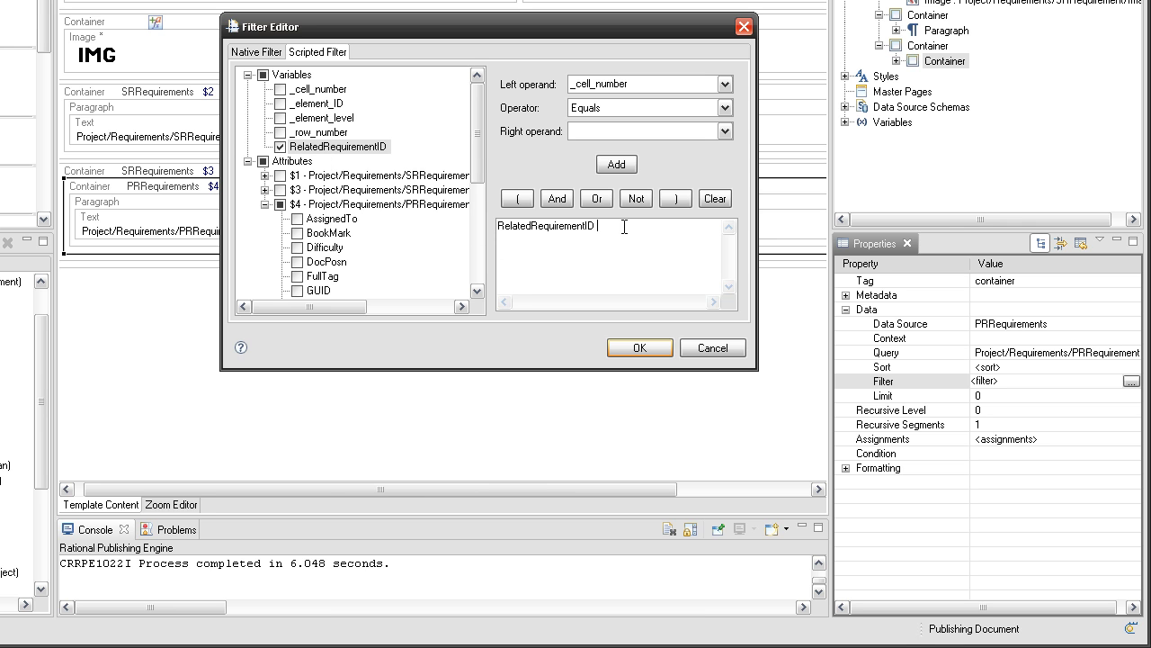
type("==")
scroll(484, 164, "down", 5)
left_click_drag(347, 289, 650, 256)
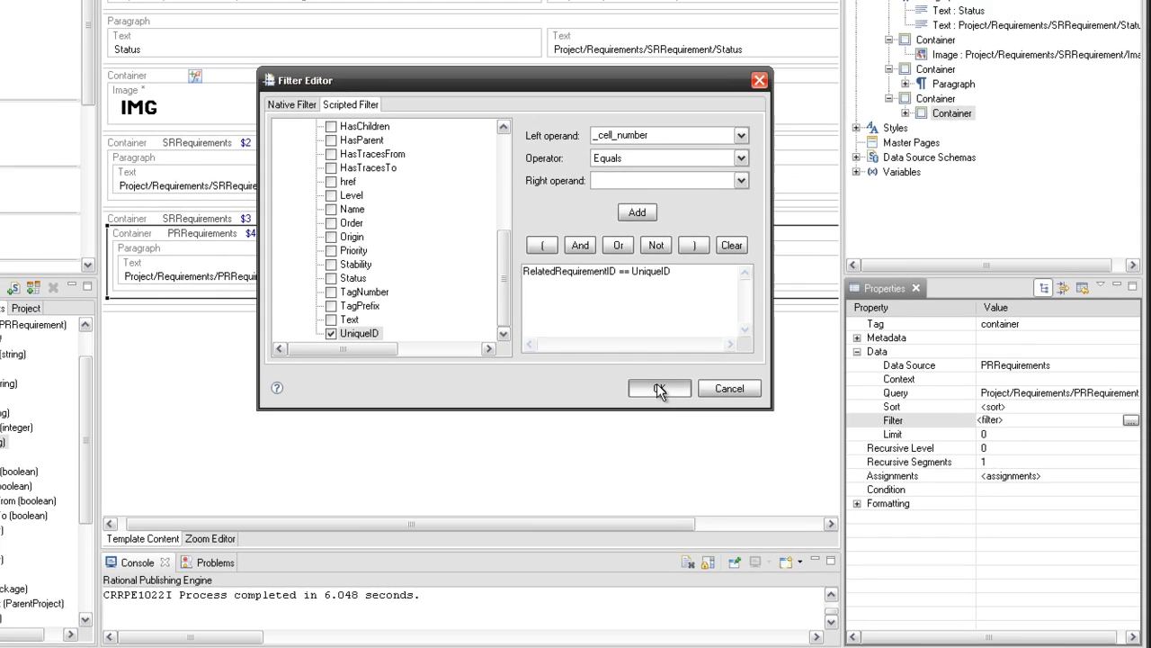
left_click(639, 349)
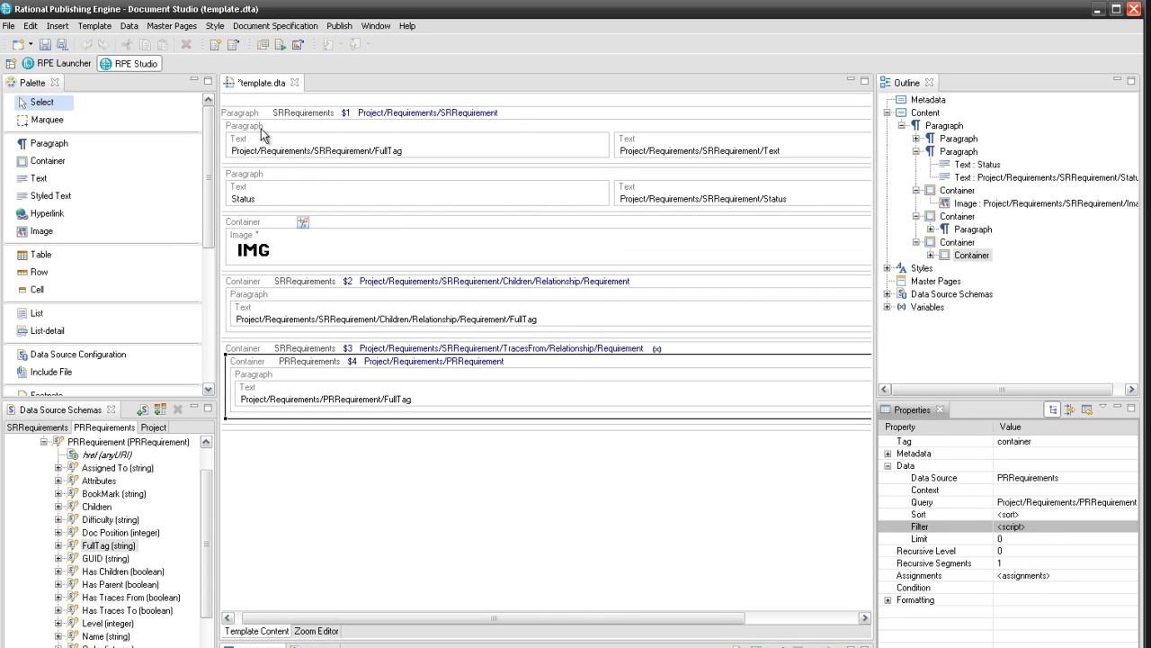
Step: Save the template and publish its output documents
left_click(59, 45)
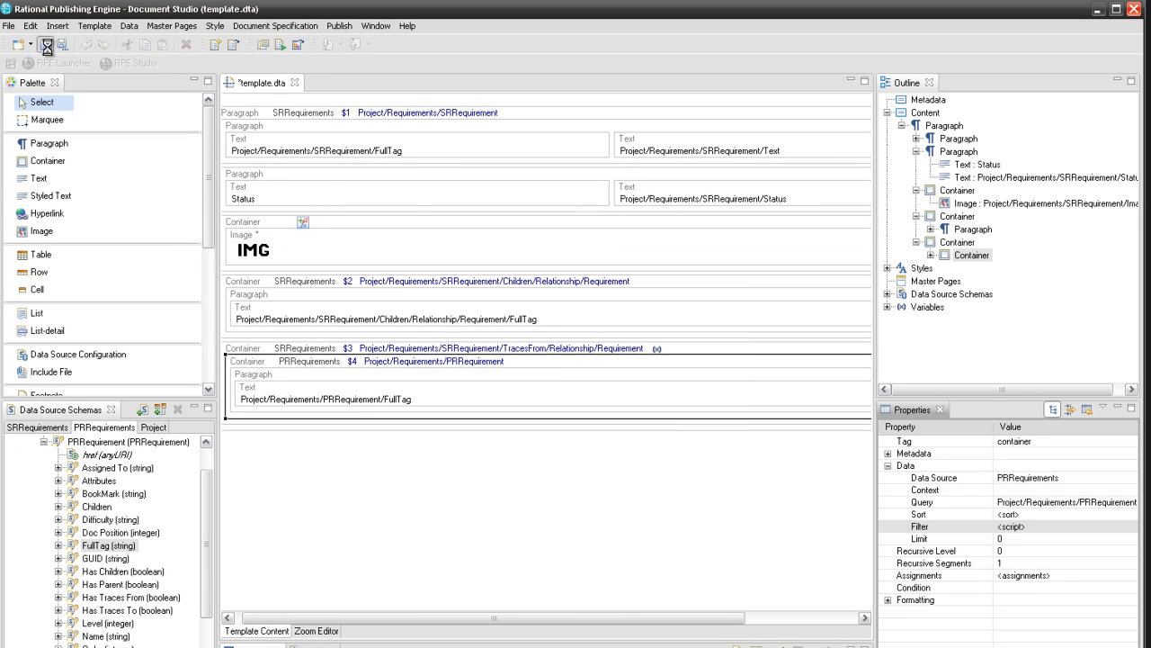
left_click(279, 46)
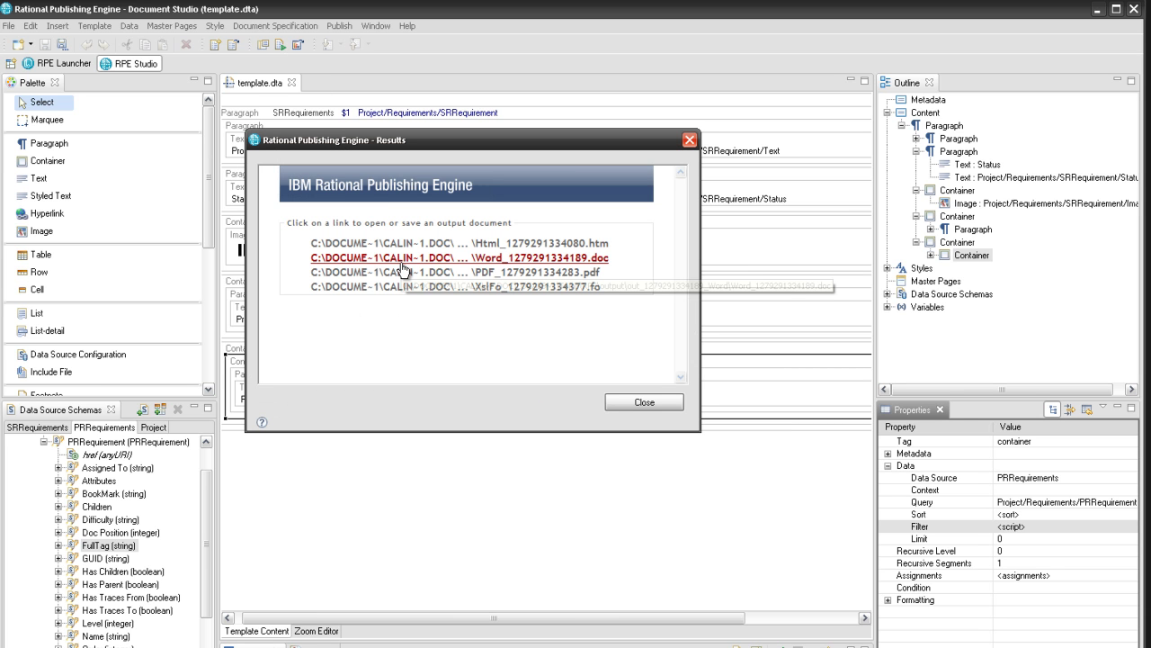
Step: Examine the traced PR tags under each SR requirement in the generated Word document, and close the publishing results
left_click(403, 269)
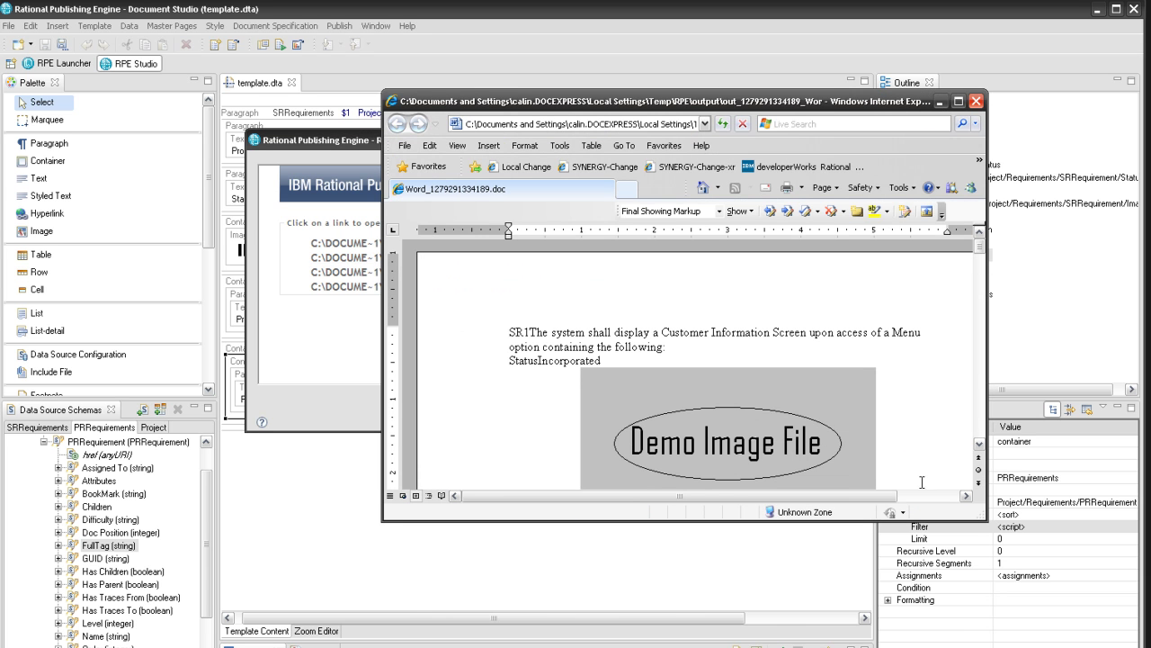
left_click_drag(986, 519, 1128, 642)
left_click_drag(1120, 261, 1121, 365)
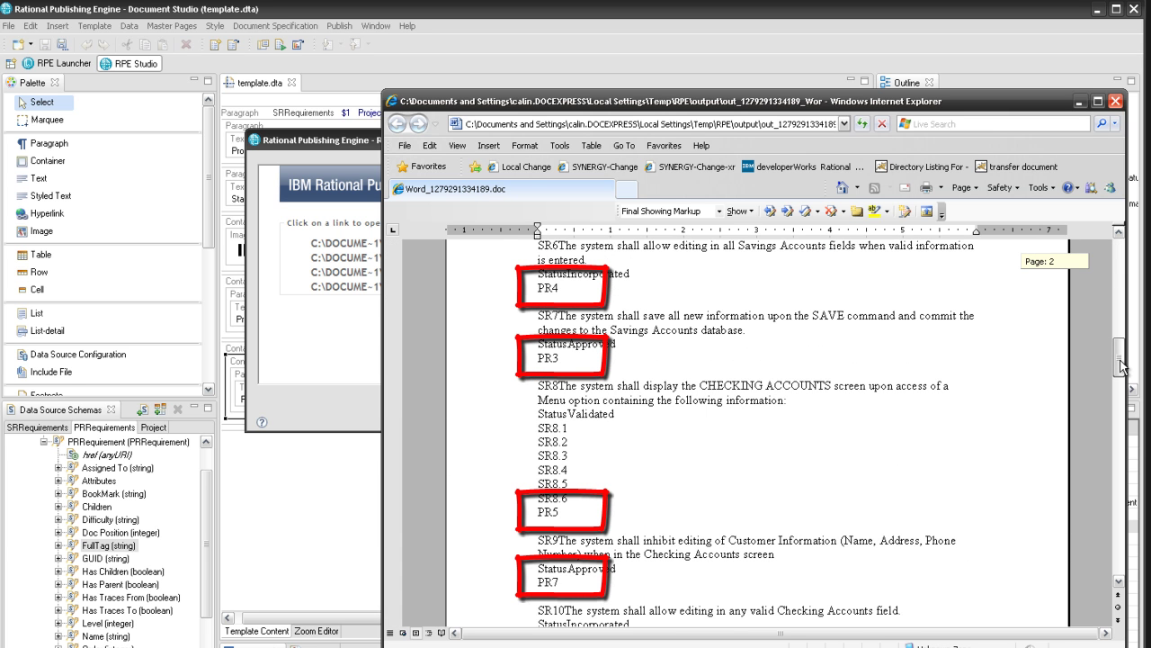
left_click(1115, 101)
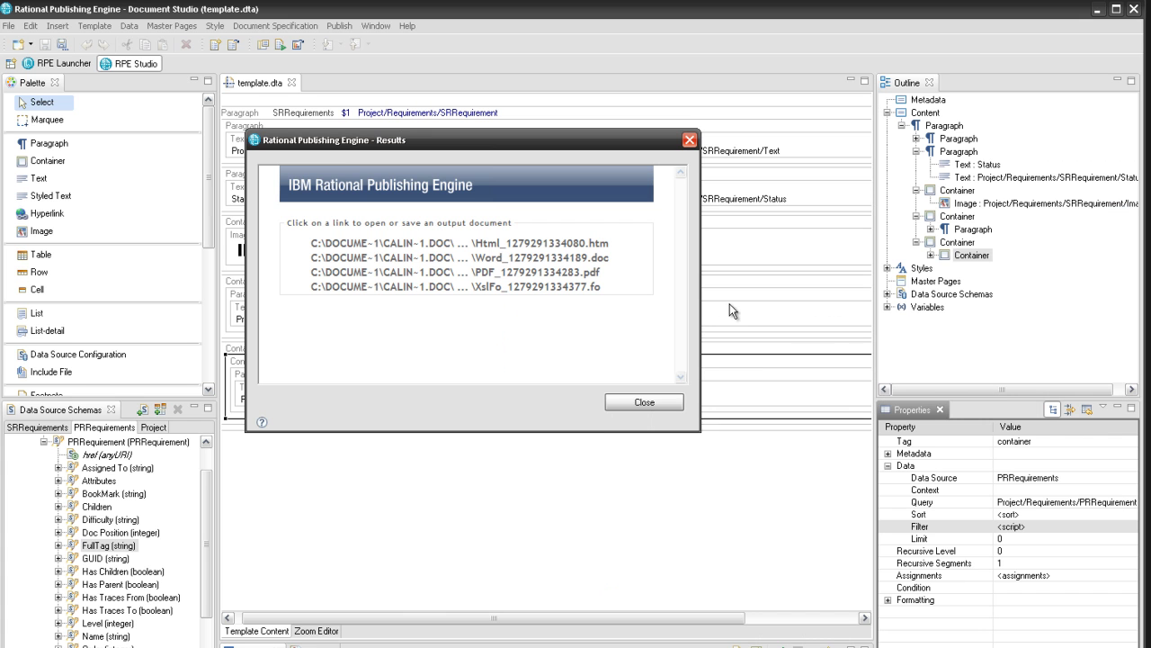
left_click(643, 408)
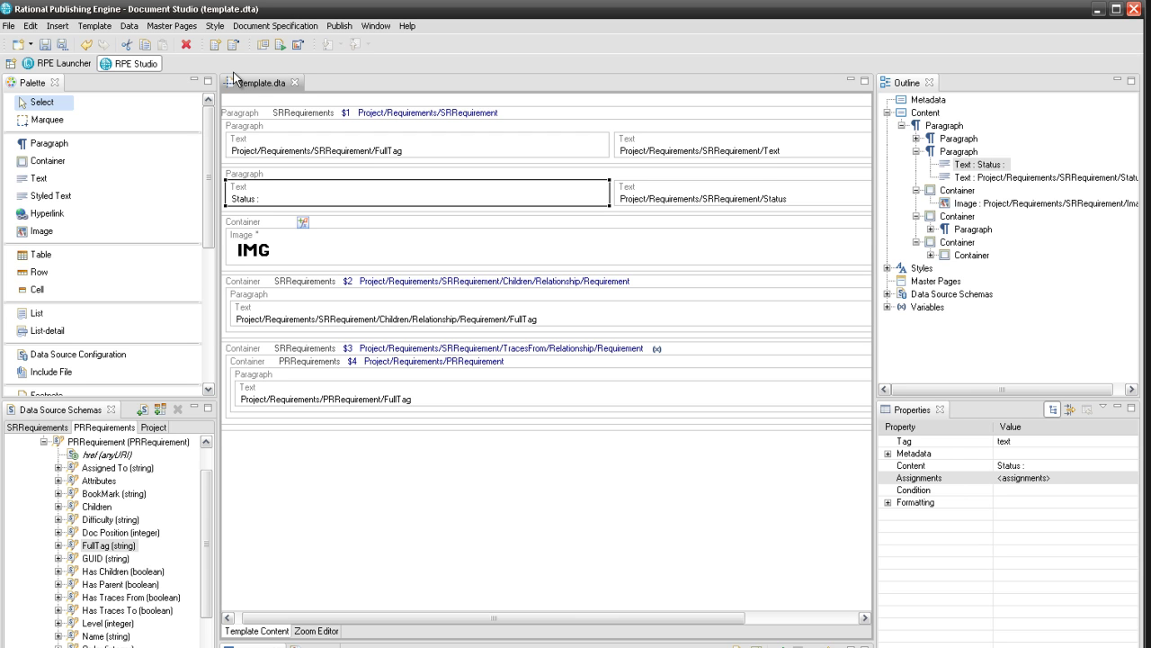
Step: Create a portrait master page named MPRequirements
left_click(172, 25)
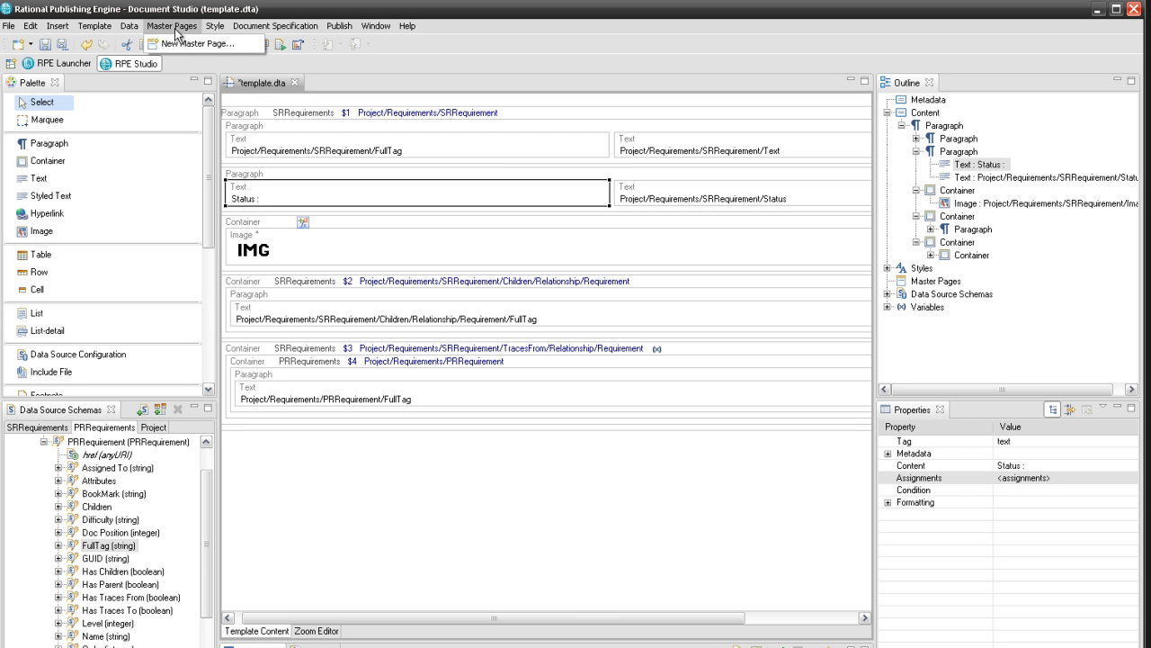
left_click(186, 45)
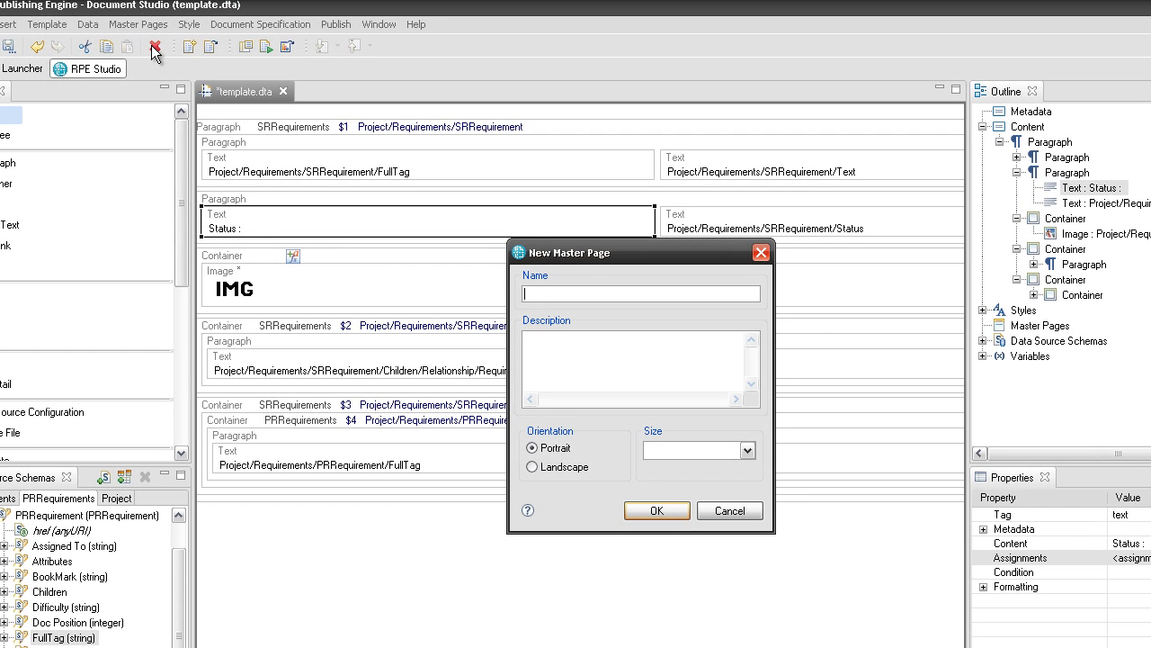
type("MPRequirements")
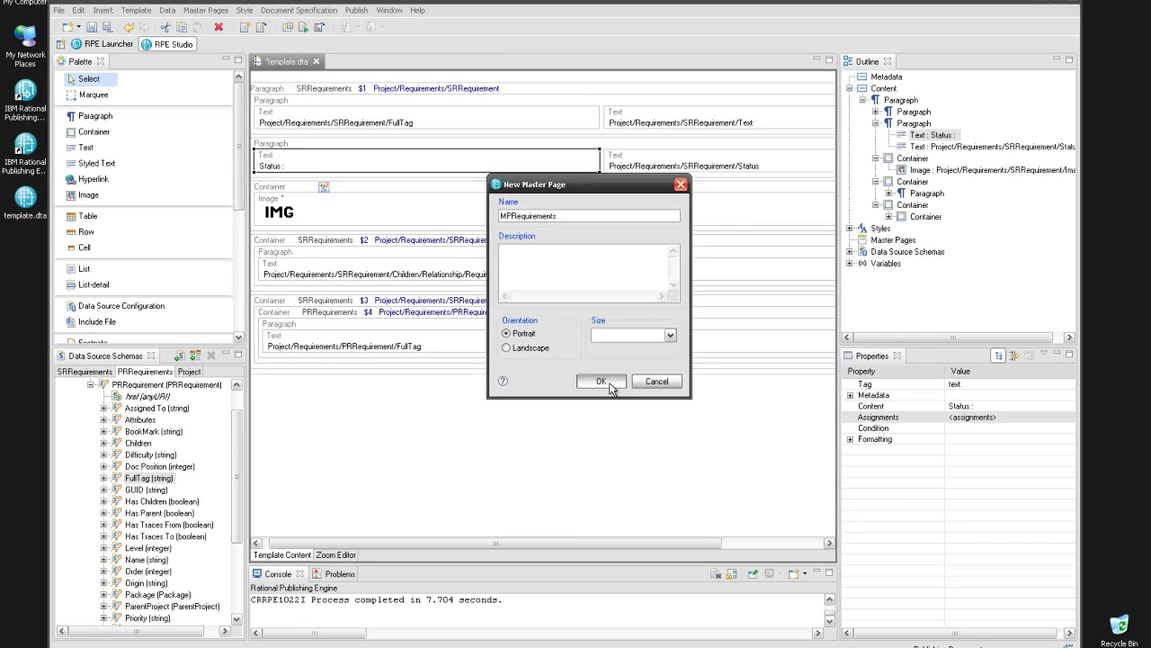
left_click(601, 382)
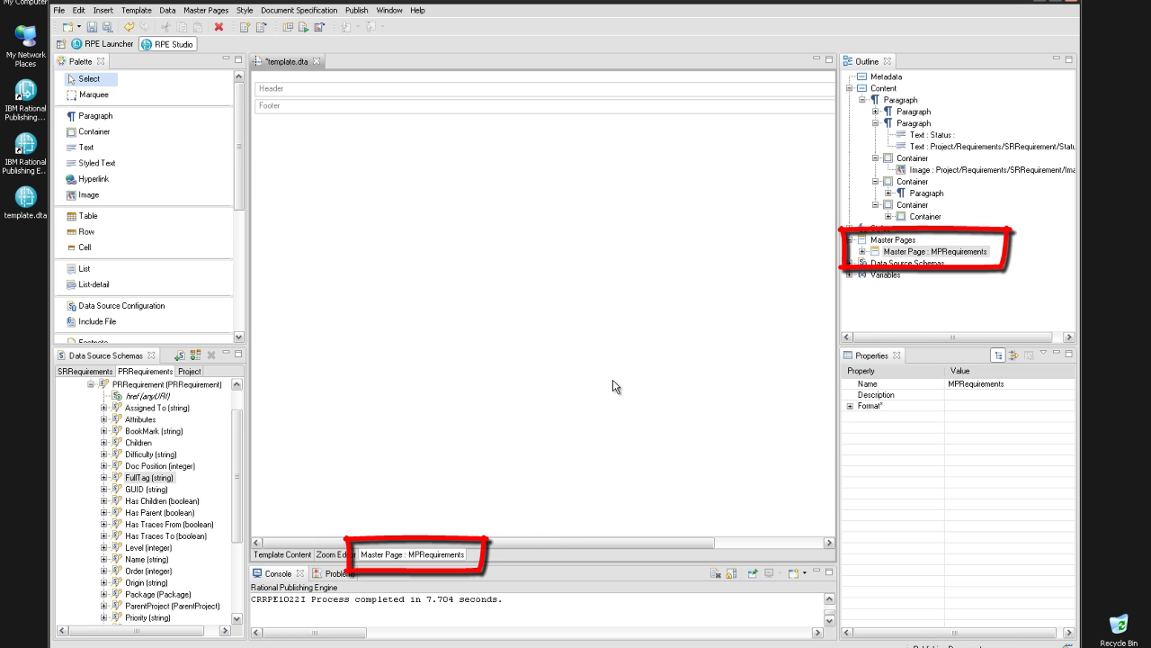
Step: Insert a table with 1 row and 2 columns in the header of the MPRequirements master page
right_click(291, 91)
mouse_move(299, 94)
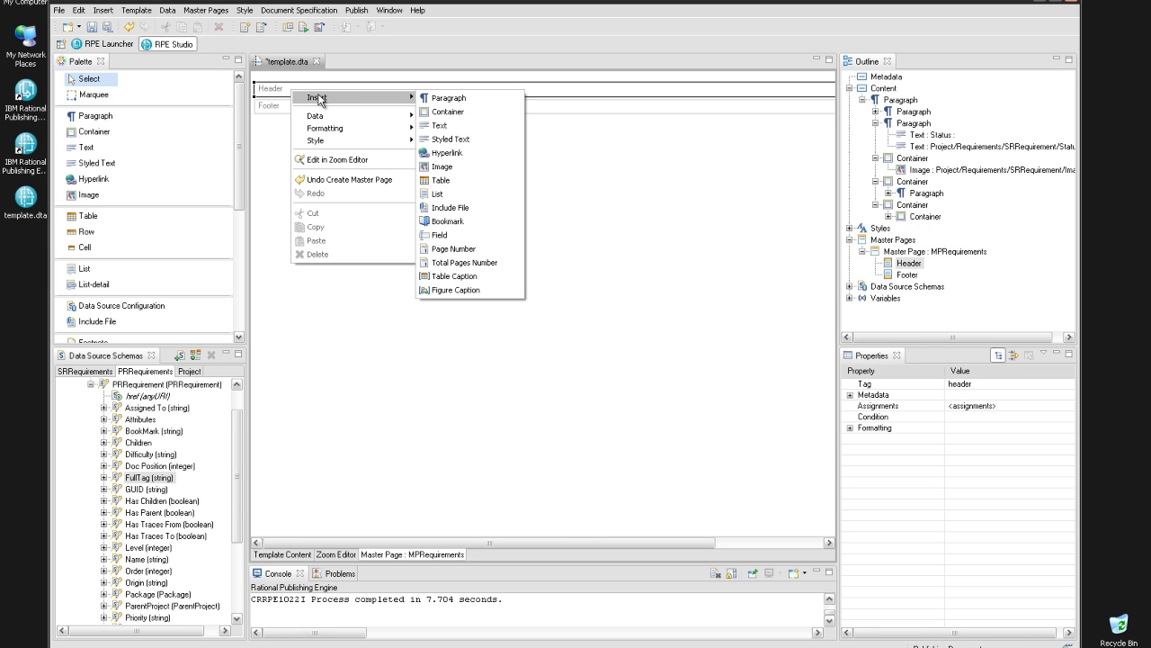
left_click(467, 179)
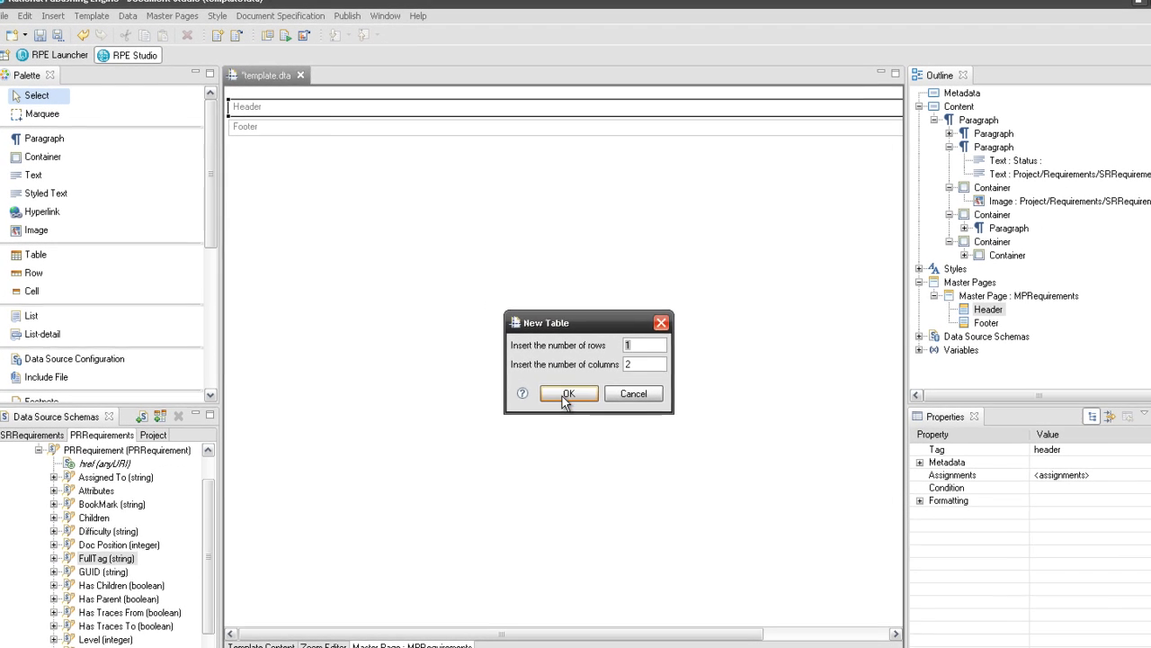
left_click(547, 336)
Step: Insert two paragraphs in the first cell of the header table
left_click(375, 156)
right_click(373, 152)
mouse_move(389, 161)
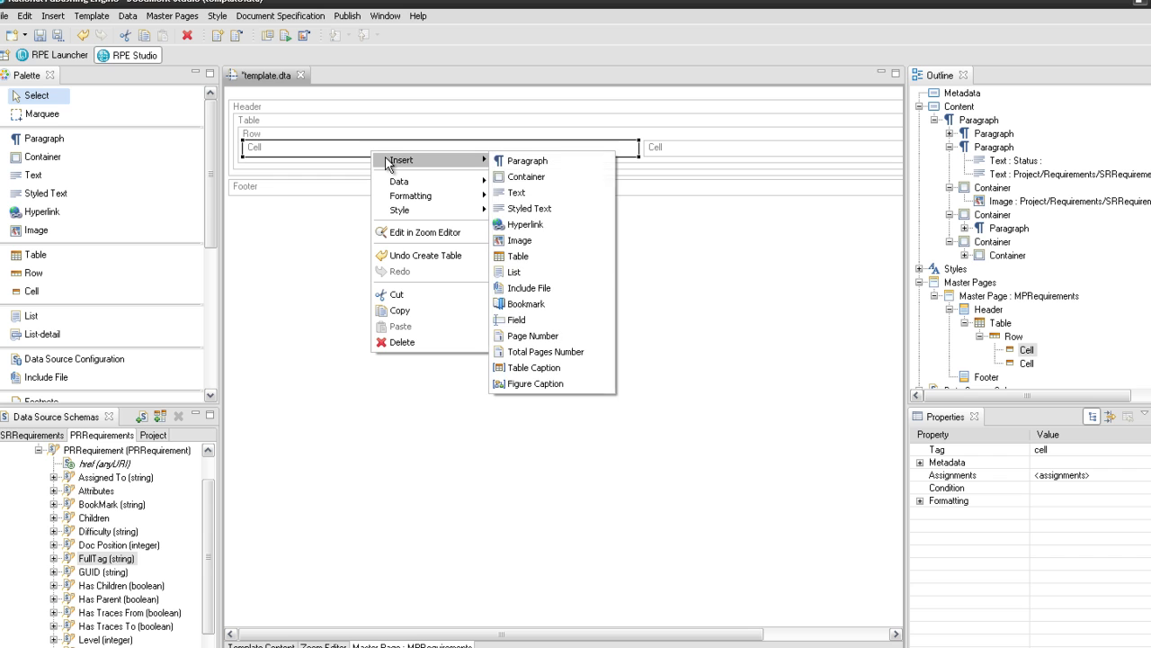
left_click(514, 160)
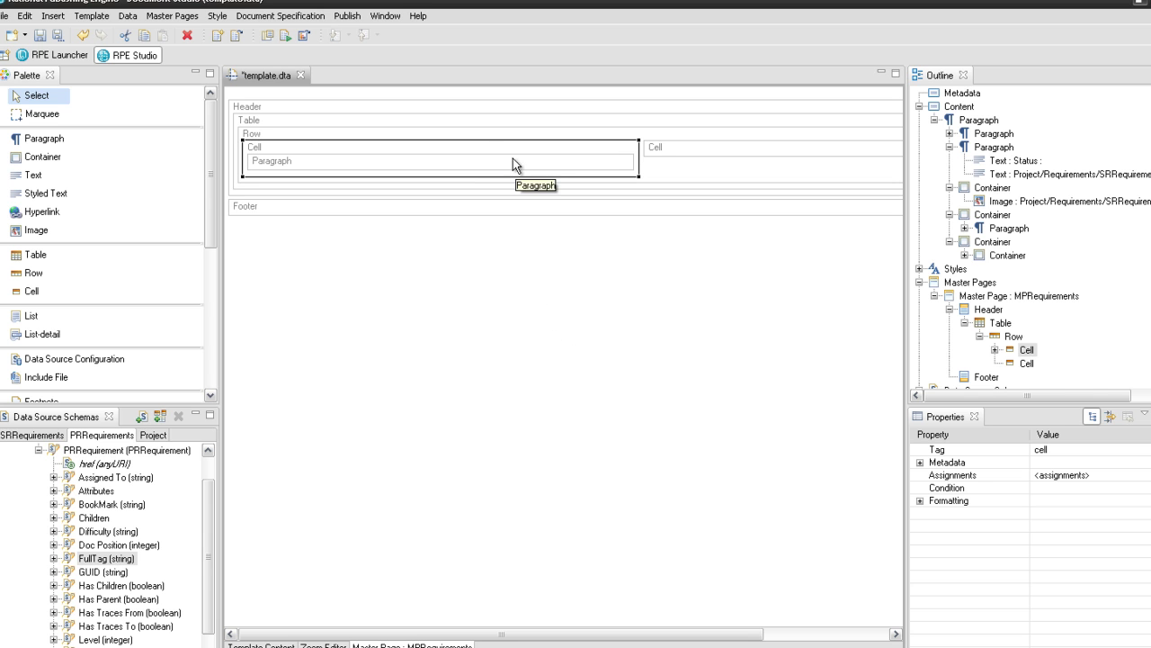
right_click(491, 148)
mouse_move(511, 156)
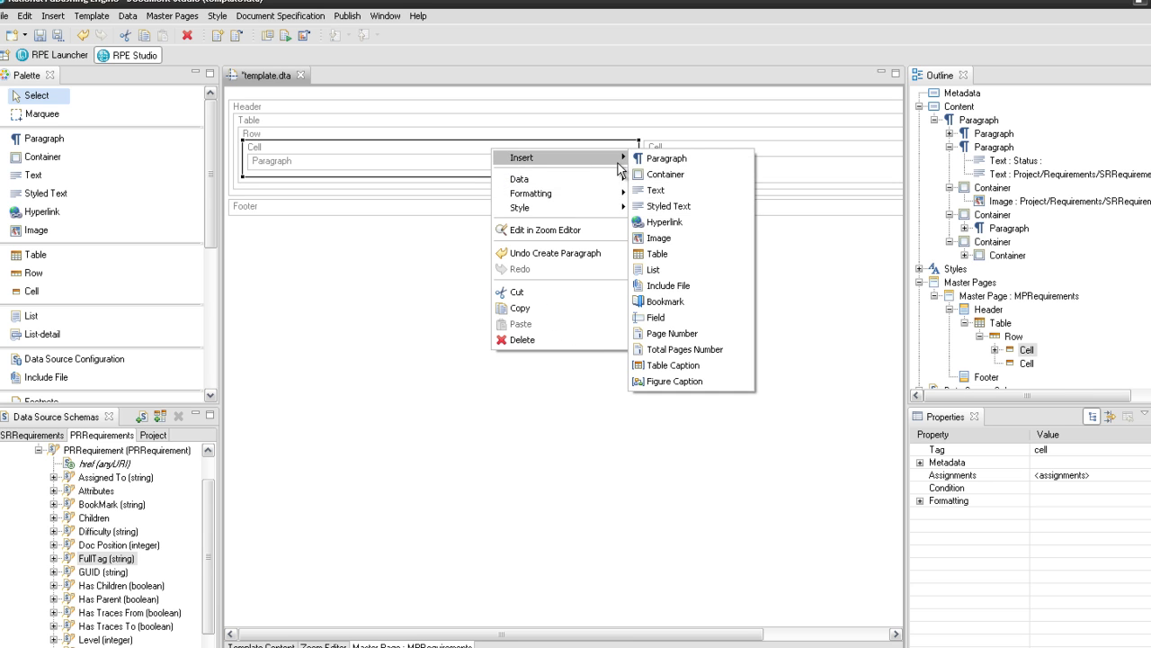
left_click(665, 158)
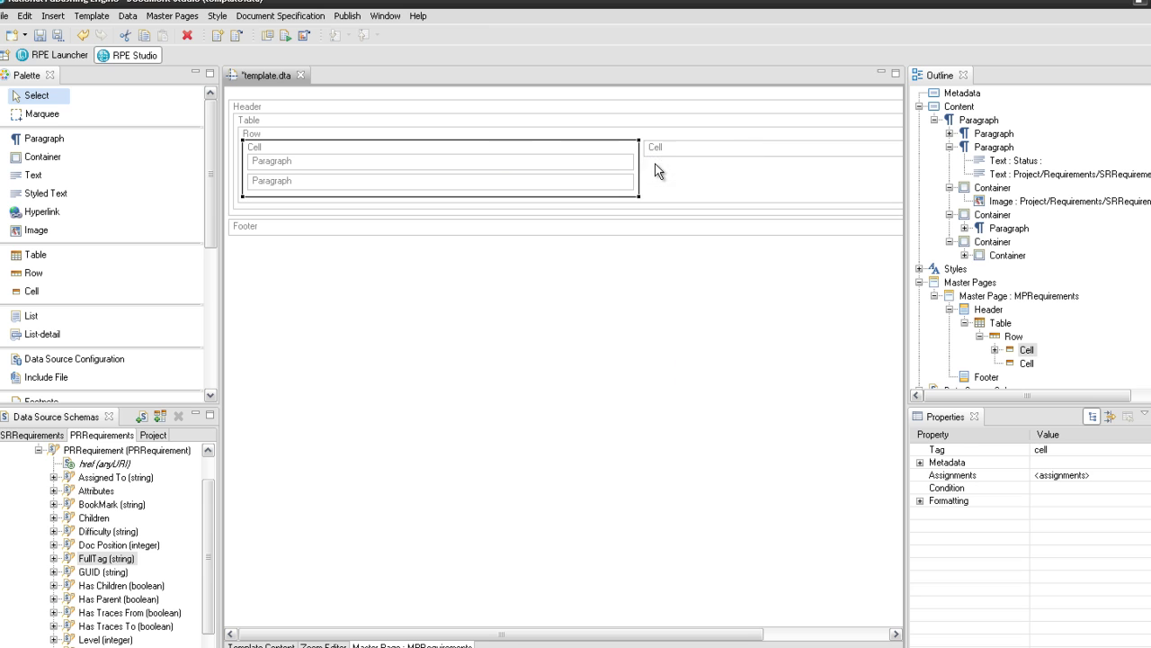
Step: Add a text element inside each of the two paragraphs in the first header cell
right_click(499, 160)
mouse_move(569, 166)
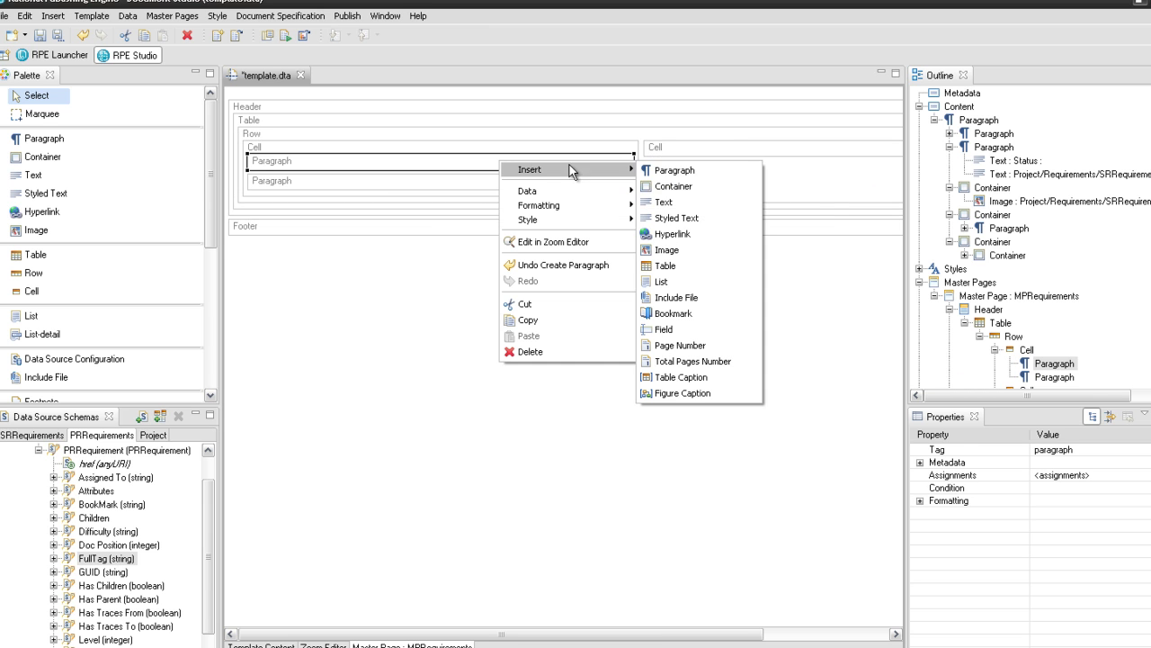
left_click(676, 201)
right_click(499, 214)
mouse_move(510, 222)
left_click(653, 251)
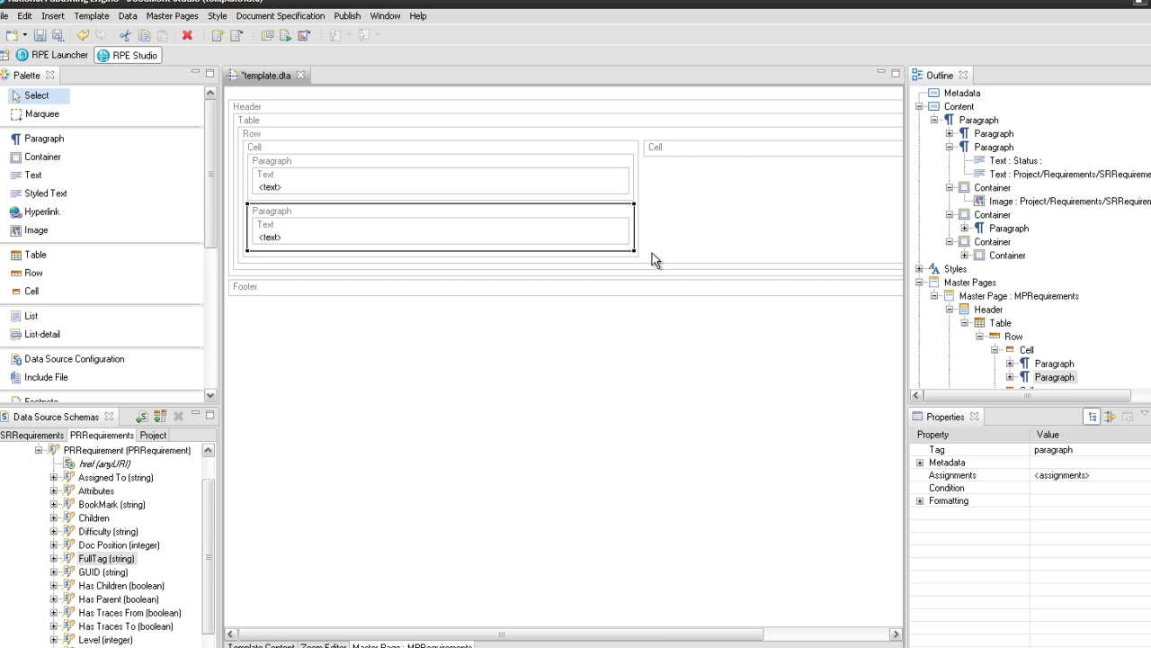
Step: Enter "Software Development Li" as the simple value of the text element in the first header paragraph
double_click(379, 191)
type("S")
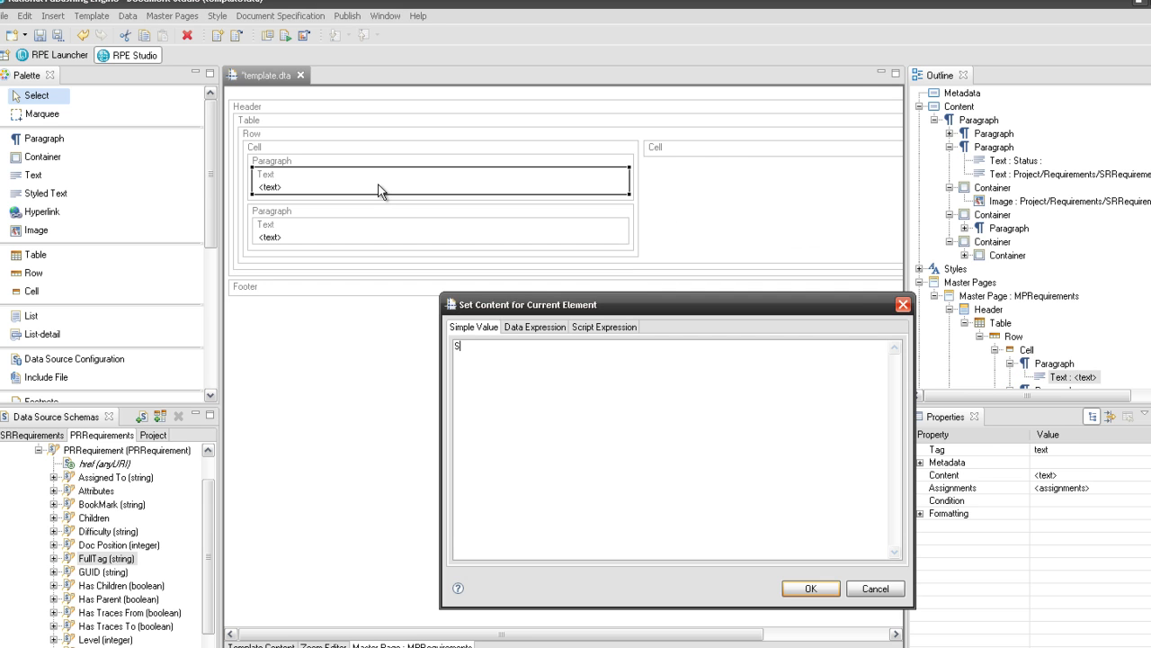
type("oftware Development Li")
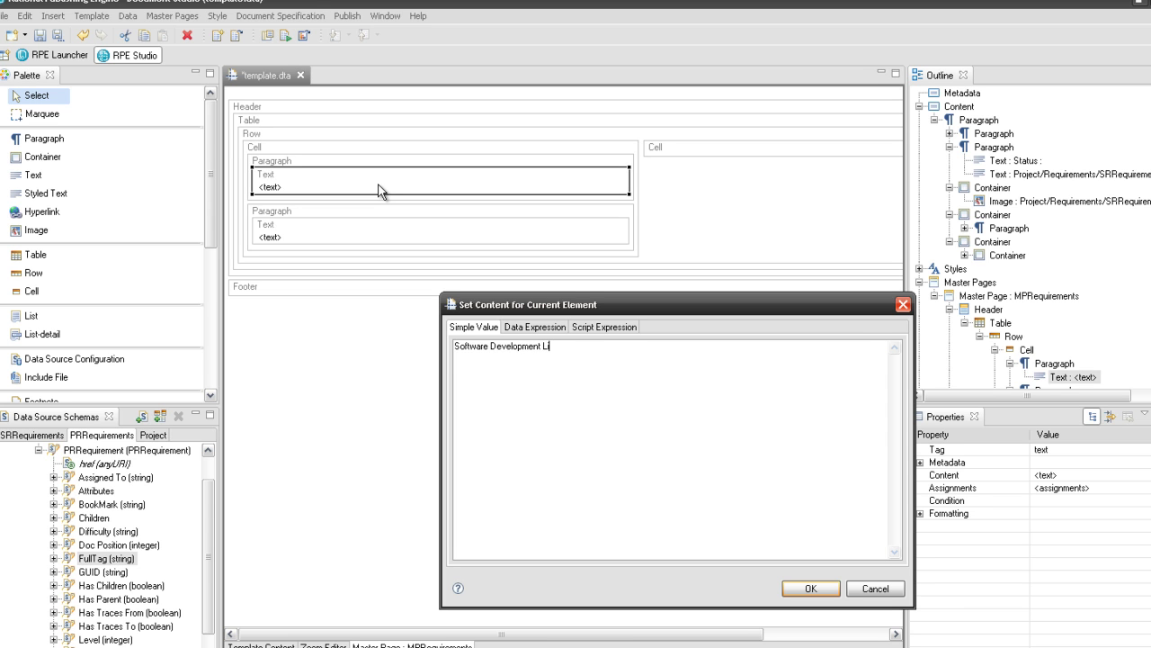